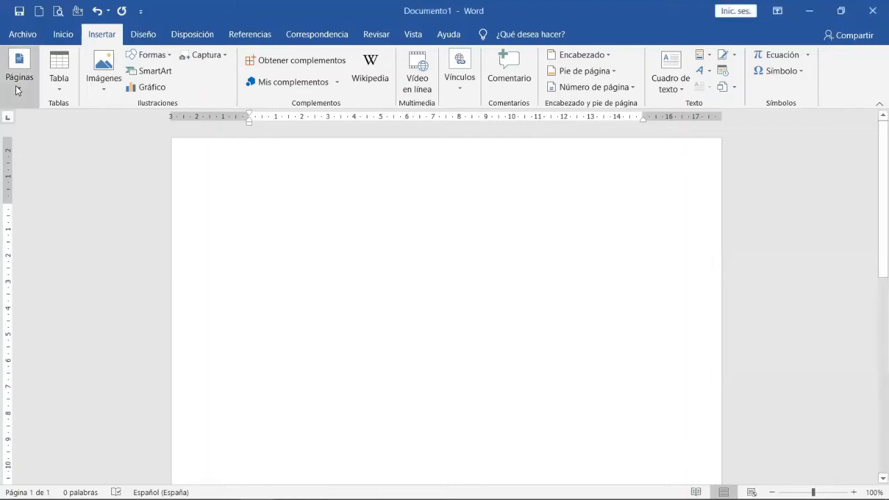
{"action": "left_click", "coordinate": [21, 90]}
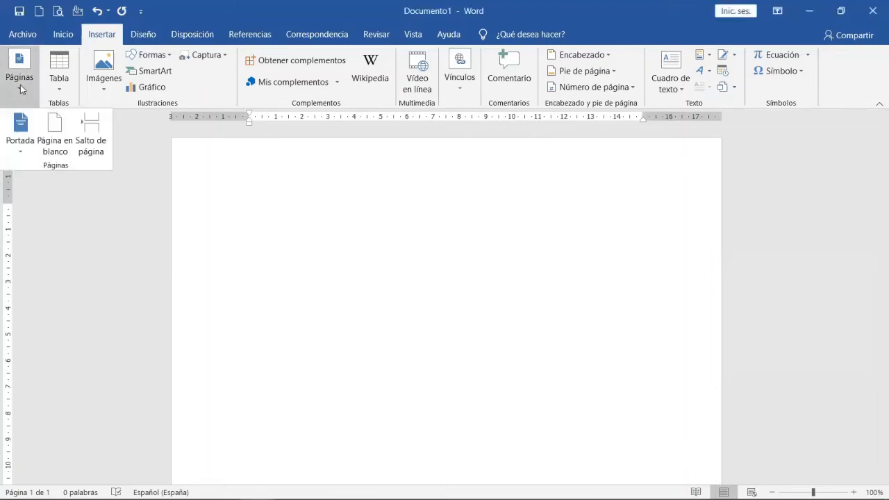
{"action": "left_click", "coordinate": [22, 90]}
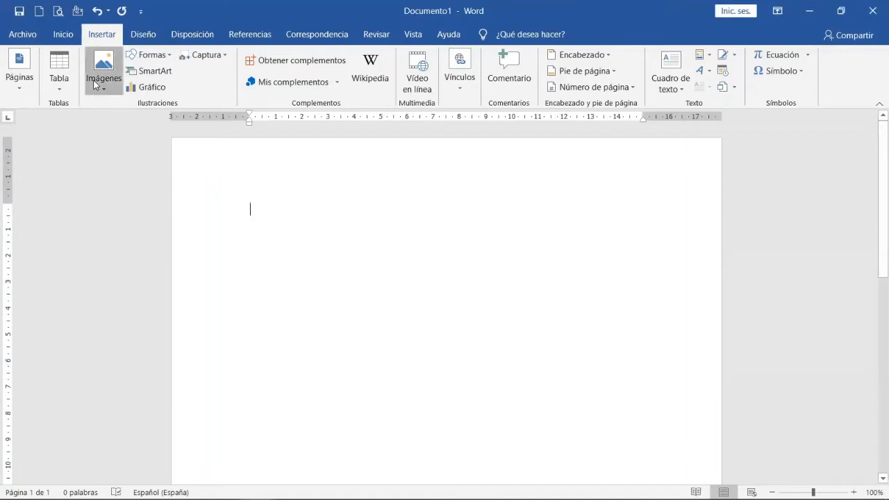
{"action": "left_click", "coordinate": [95, 84]}
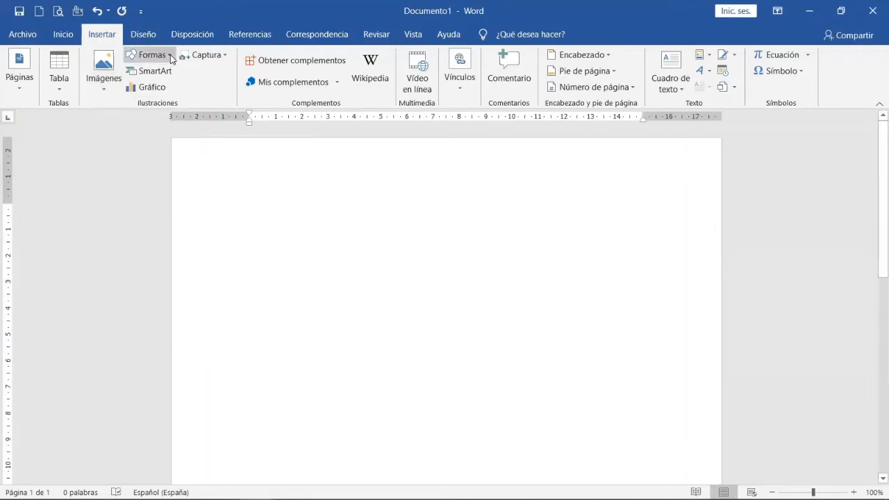
{"action": "left_click", "coordinate": [171, 59]}
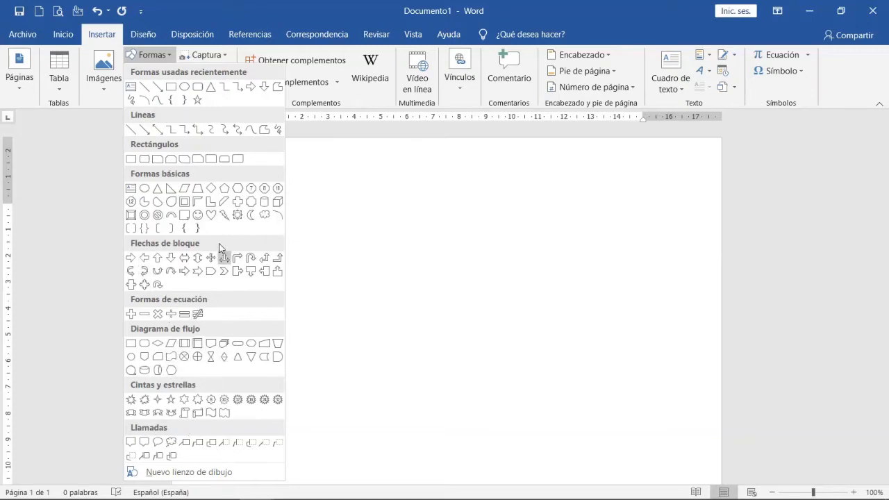
{"action": "left_click", "coordinate": [379, 192]}
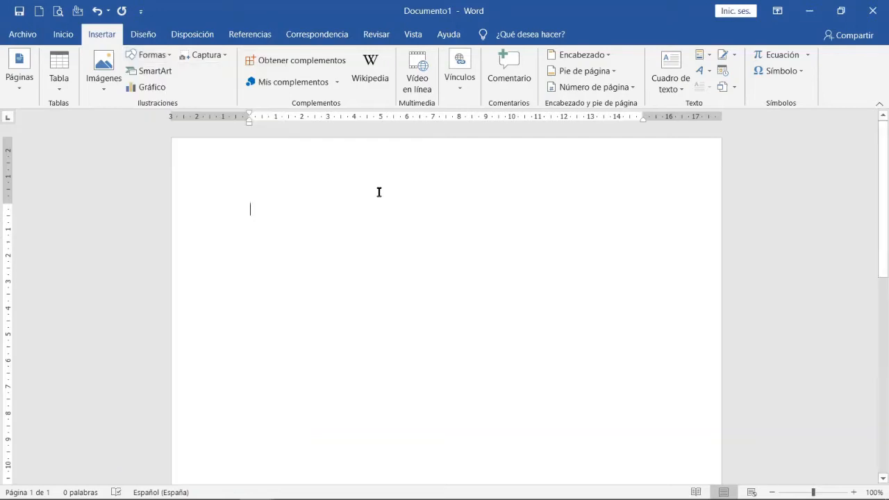
{"action": "left_click", "coordinate": [225, 54]}
{"action": "left_click", "coordinate": [226, 54]}
Generate sample text of two paragraphs with three sentences each using =rand(2,3).
{"action": "type", "text": "=rand"}
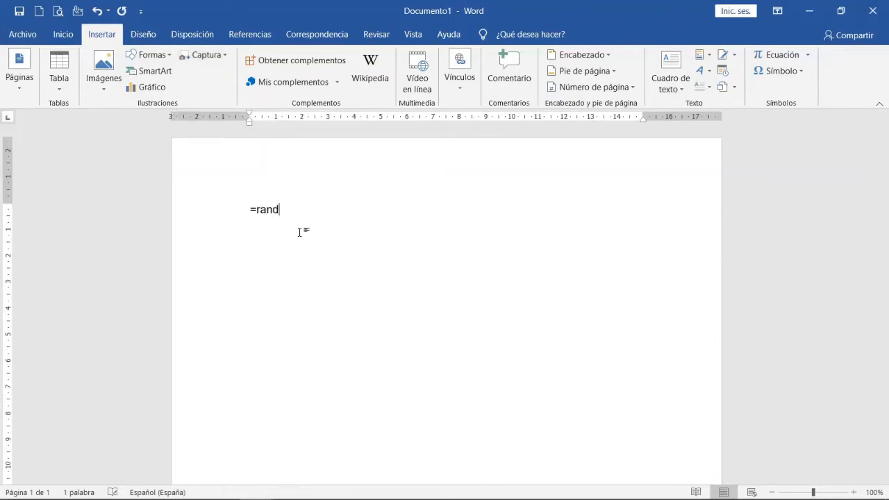
{"action": "type", "text": "(2,3)"}
{"action": "key", "text": "Return"}
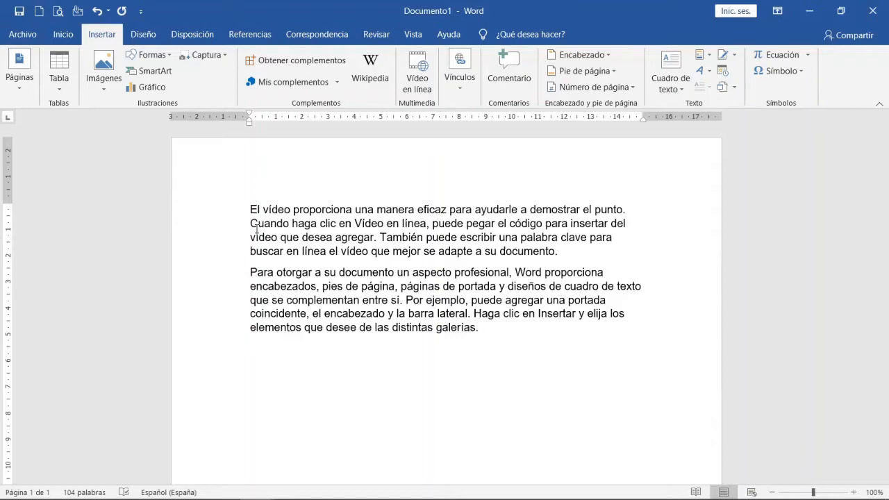
Paste the copied screen capture below the second paragraph, and undo the paste.
{"action": "right_click", "coordinate": [303, 351]}
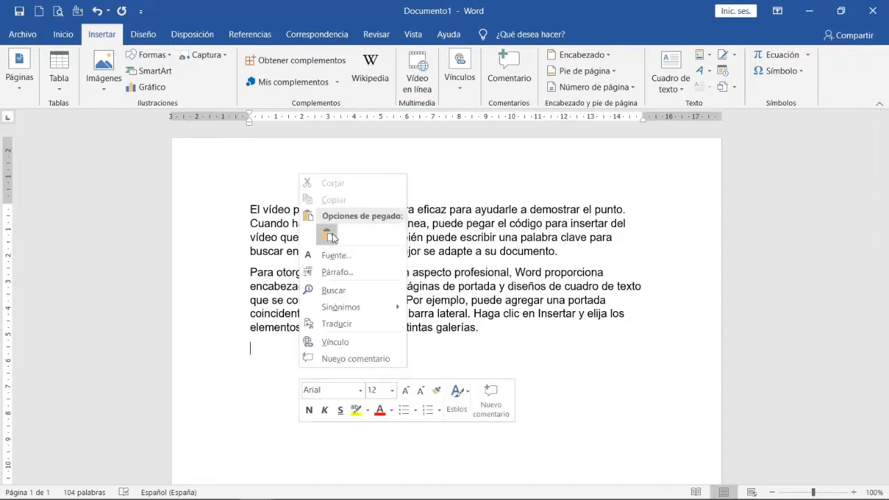
{"action": "left_click", "coordinate": [324, 234]}
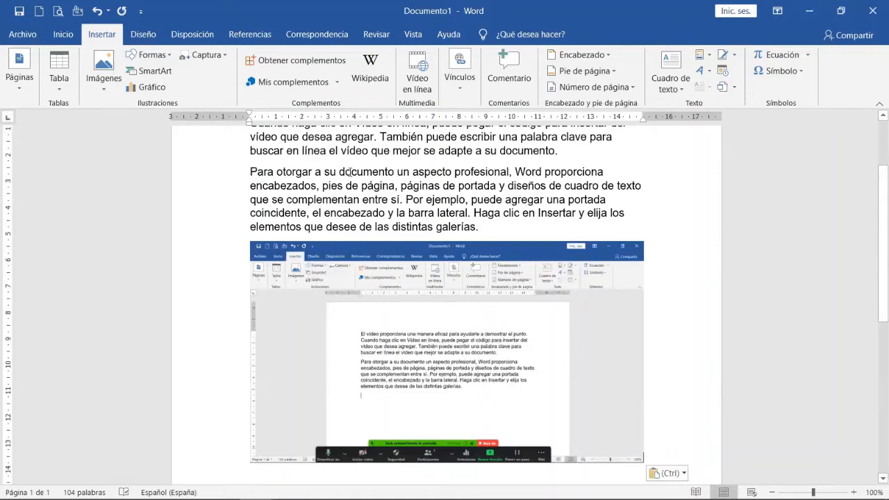
{"action": "left_click", "coordinate": [223, 55]}
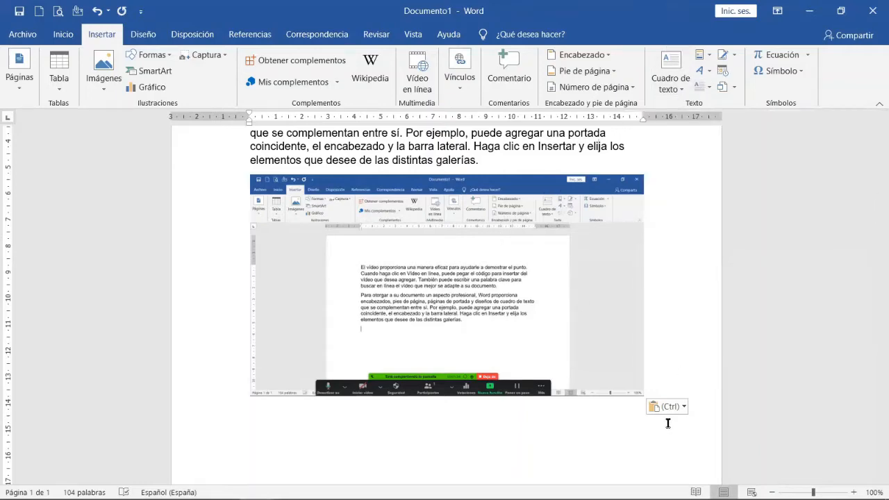
{"action": "key", "text": "ctrl+z"}
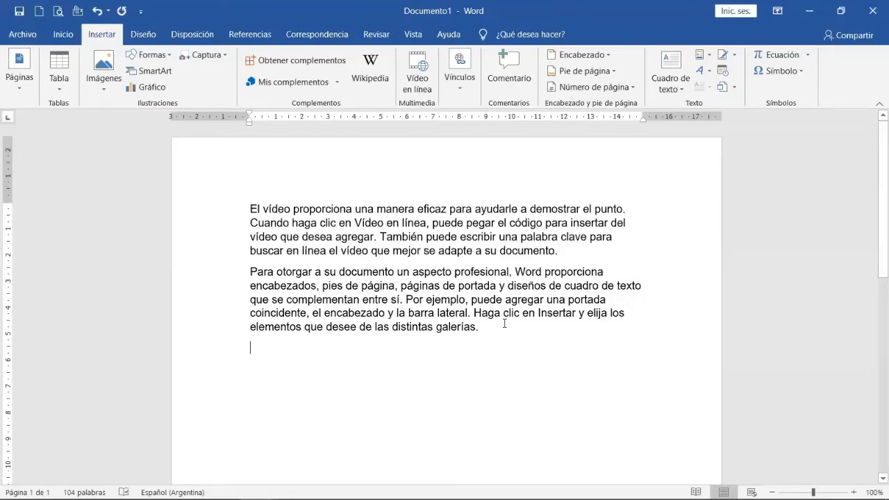
Open the drop cap options for the first paragraph and choose the En texto position.
{"action": "left_click", "coordinate": [253, 208]}
{"action": "left_click", "coordinate": [300, 223]}
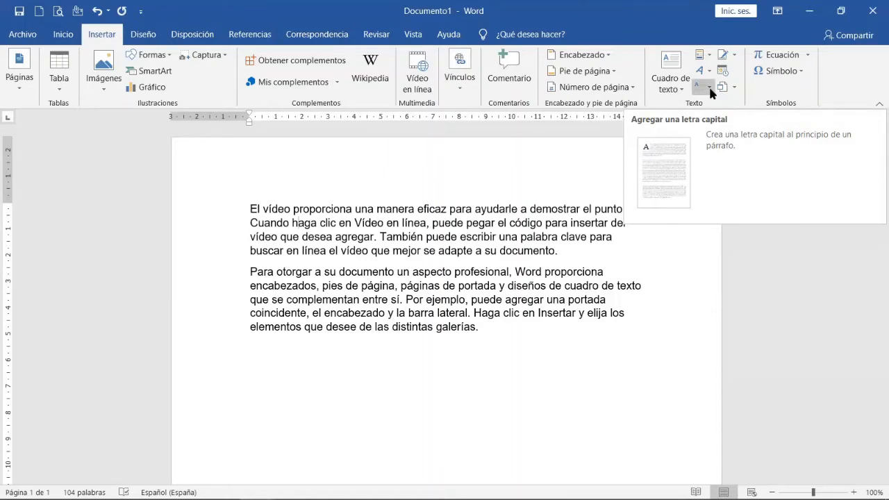
{"action": "left_click", "coordinate": [710, 87]}
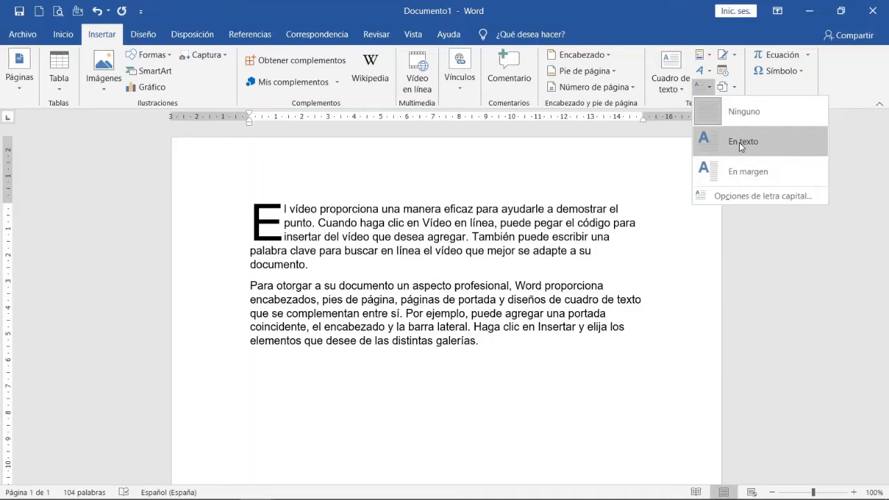
{"action": "left_click", "coordinate": [727, 197]}
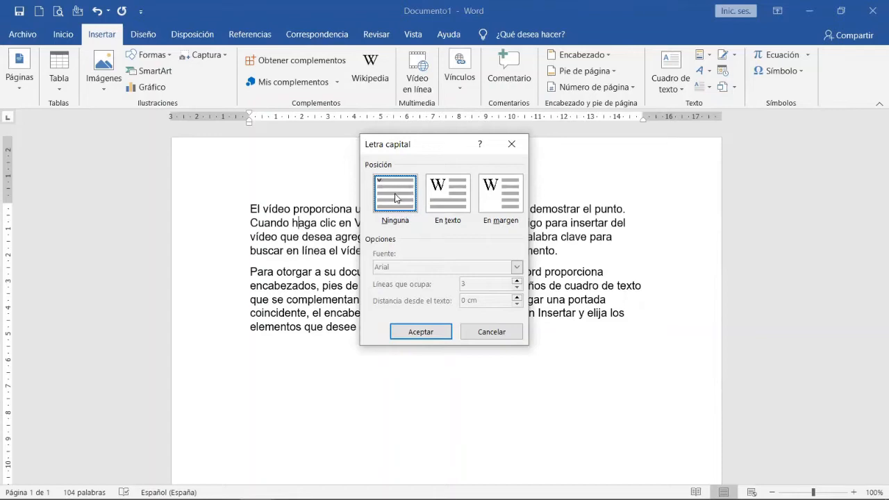
{"action": "left_click", "coordinate": [452, 207]}
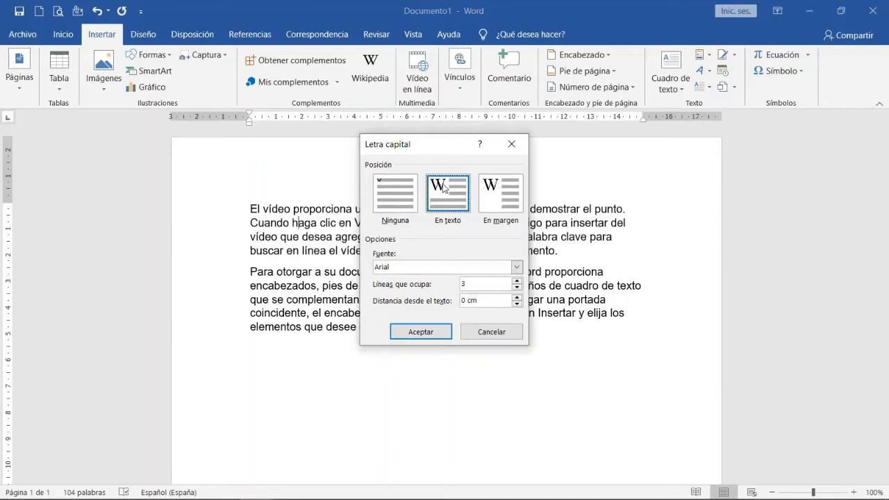
{"action": "left_click", "coordinate": [496, 202]}
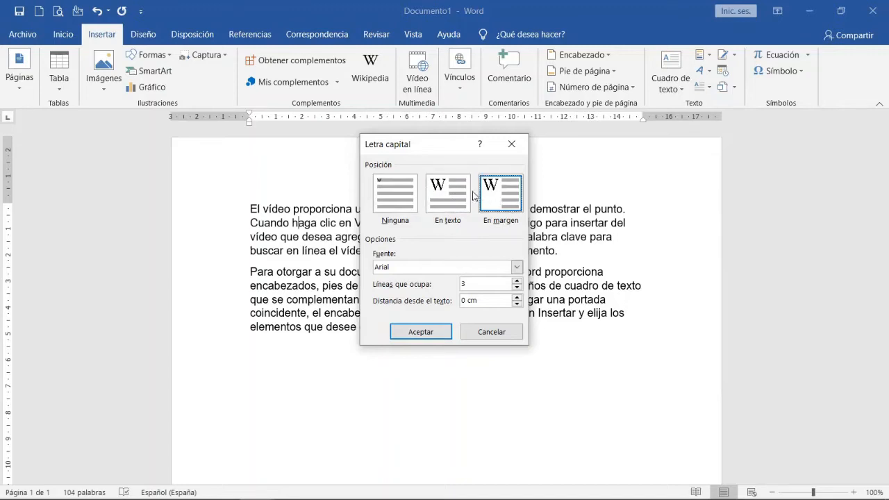
{"action": "left_click", "coordinate": [448, 197]}
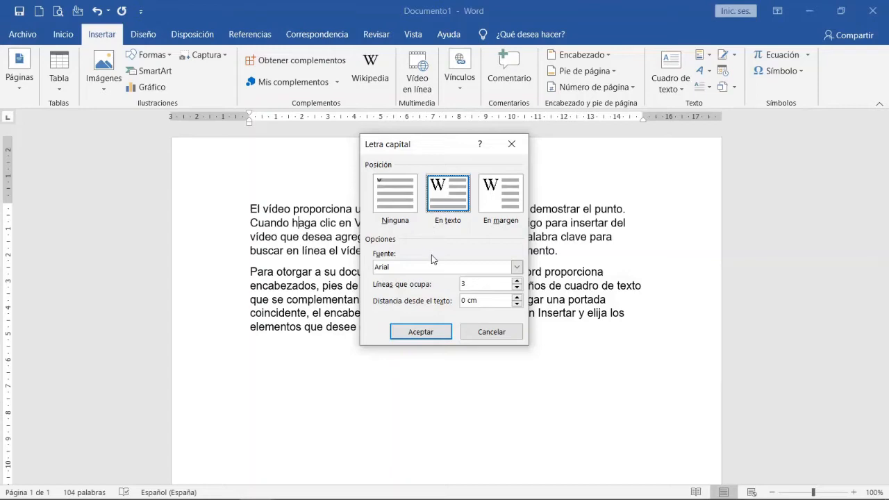
Try the Alfredo font for the drop cap, and set the font back to Arial.
{"action": "left_click", "coordinate": [516, 268]}
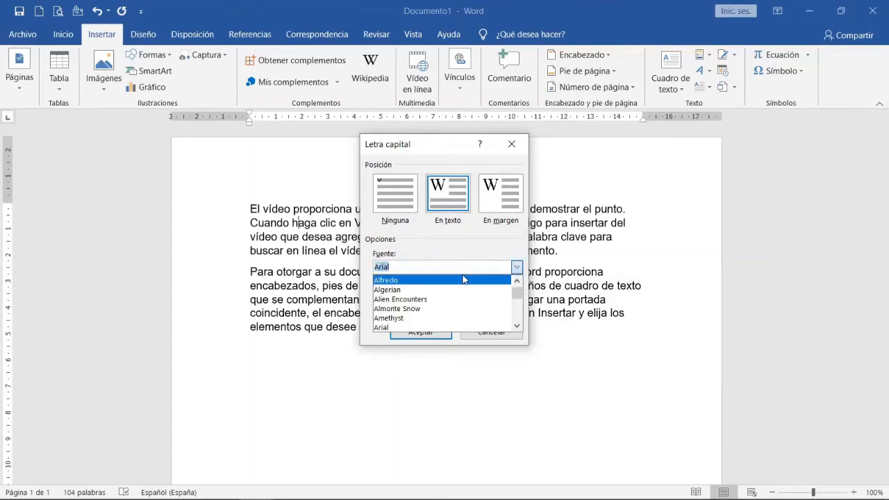
{"action": "left_click", "coordinate": [395, 266]}
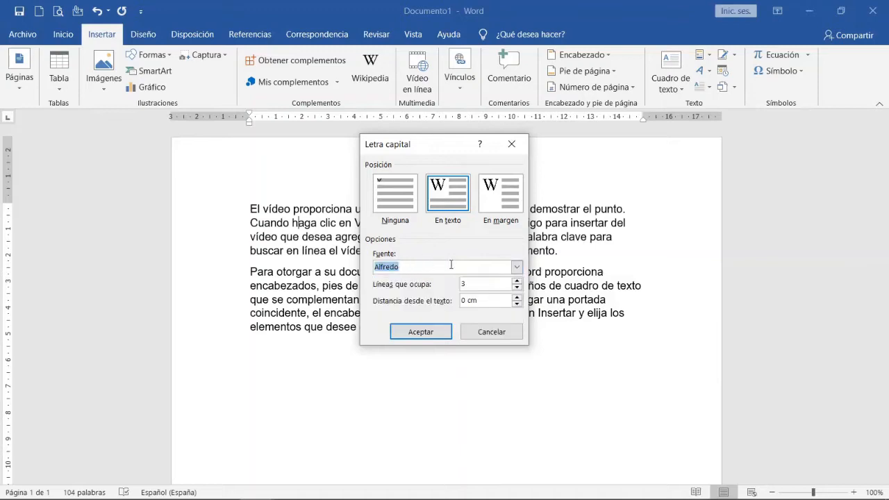
{"action": "left_click", "coordinate": [516, 268]}
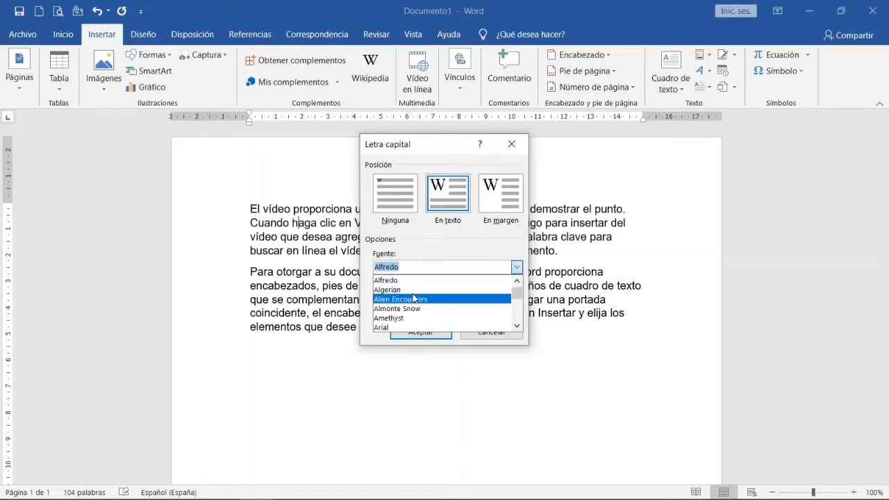
{"action": "scroll", "coordinate": [416, 305], "scroll_direction": "down", "scroll_amount": 3}
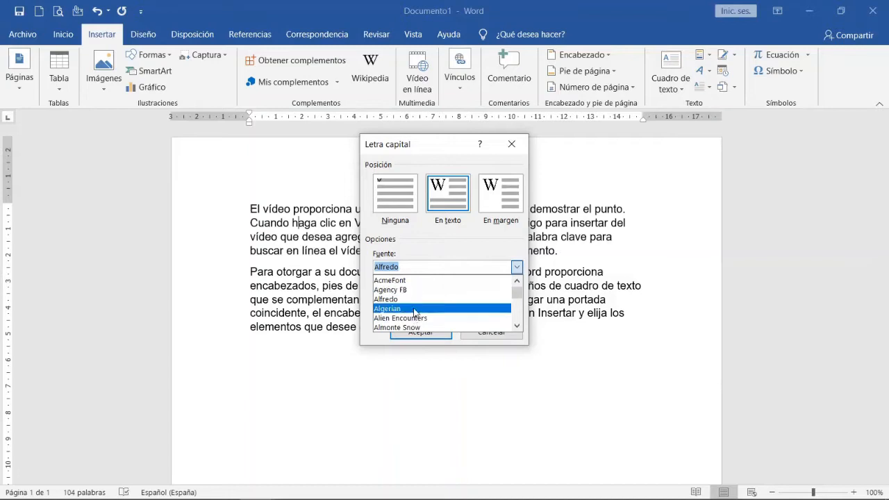
{"action": "left_click", "coordinate": [415, 317]}
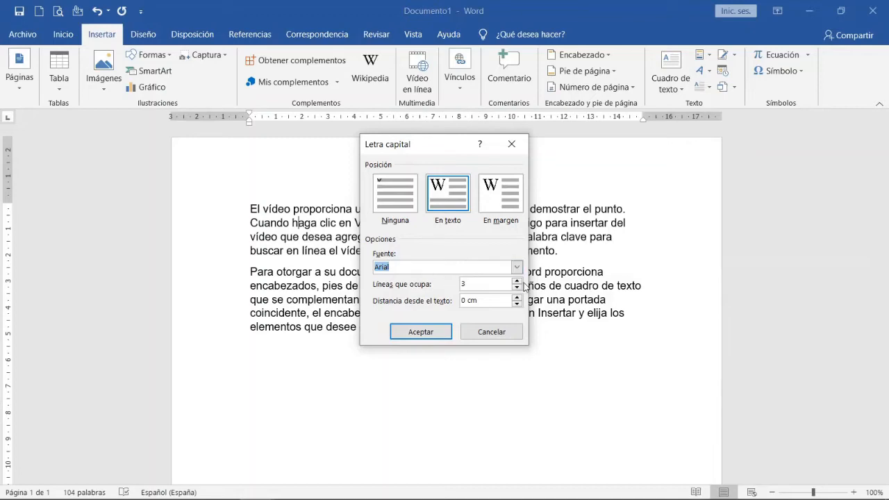
Set the drop cap to span 2 lines at 0,4 cm from the text, and apply it.
{"action": "left_click", "coordinate": [516, 280]}
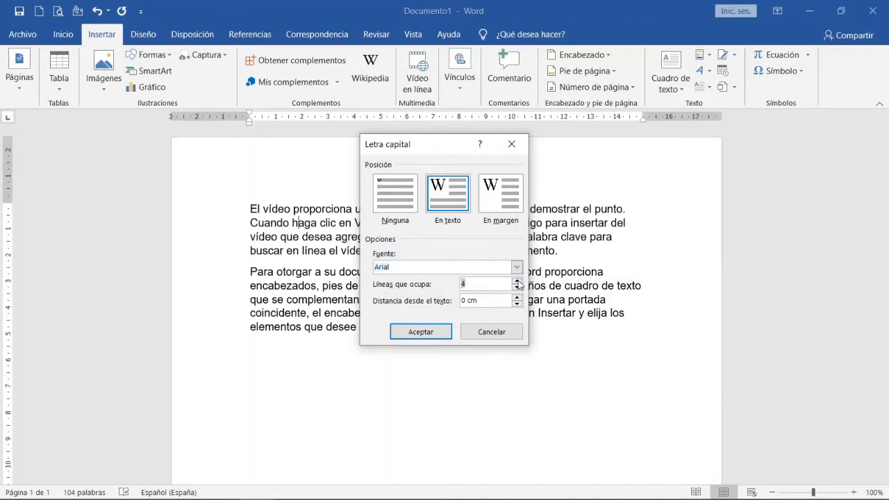
{"action": "left_click", "coordinate": [518, 288]}
{"action": "left_click", "coordinate": [516, 297]}
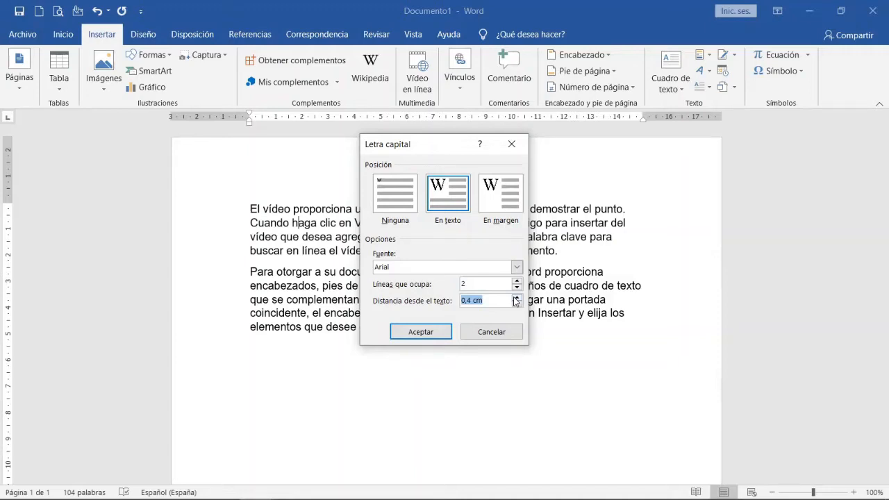
{"action": "left_click", "coordinate": [413, 332]}
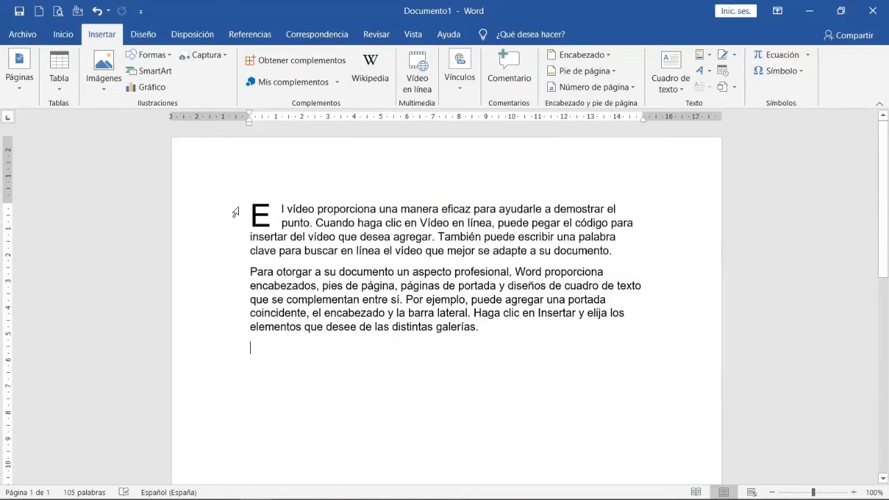
Change the first paragraph's drop cap to span 3 lines with a distance of 0 cm from the text.
{"action": "left_click", "coordinate": [269, 220]}
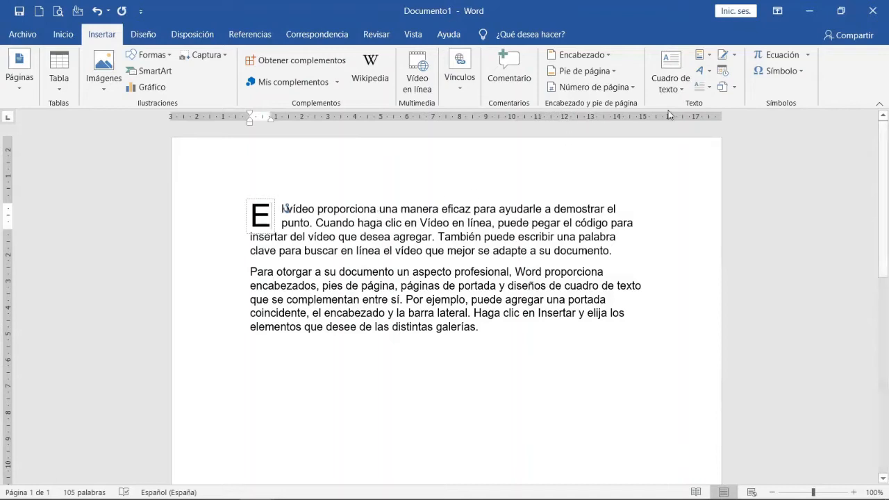
{"action": "left_click", "coordinate": [707, 89]}
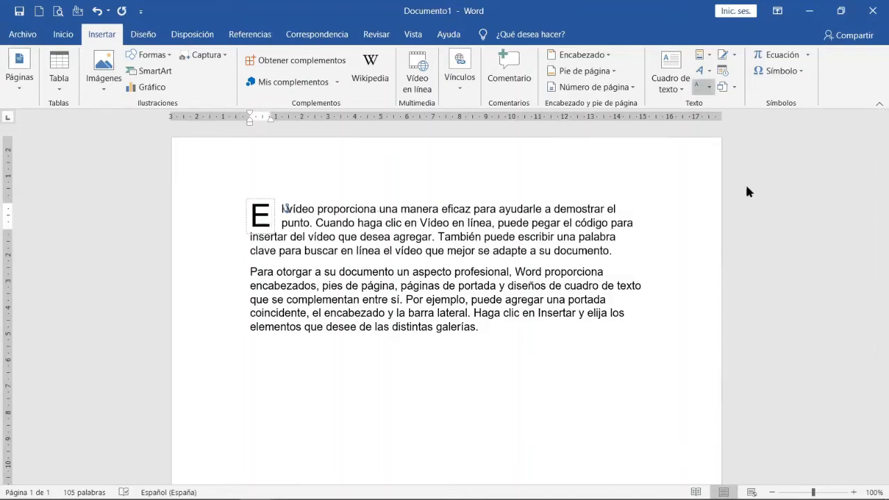
{"action": "left_click", "coordinate": [750, 195]}
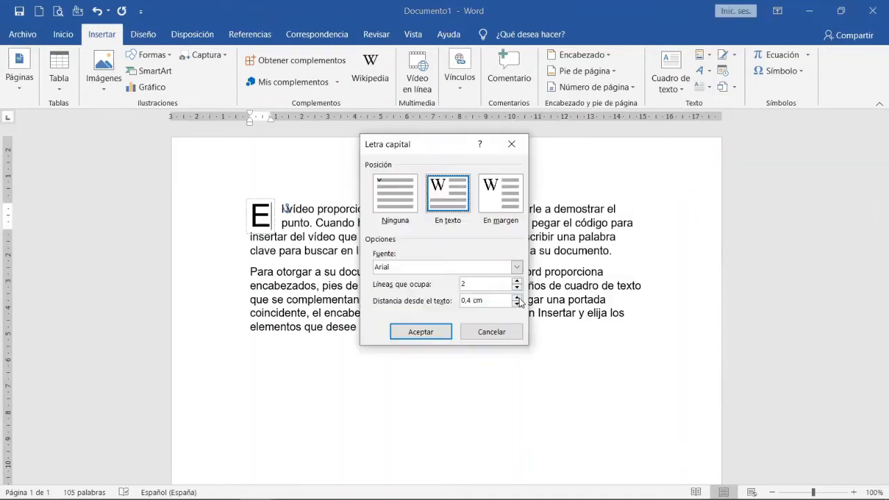
{"action": "left_click", "coordinate": [517, 298]}
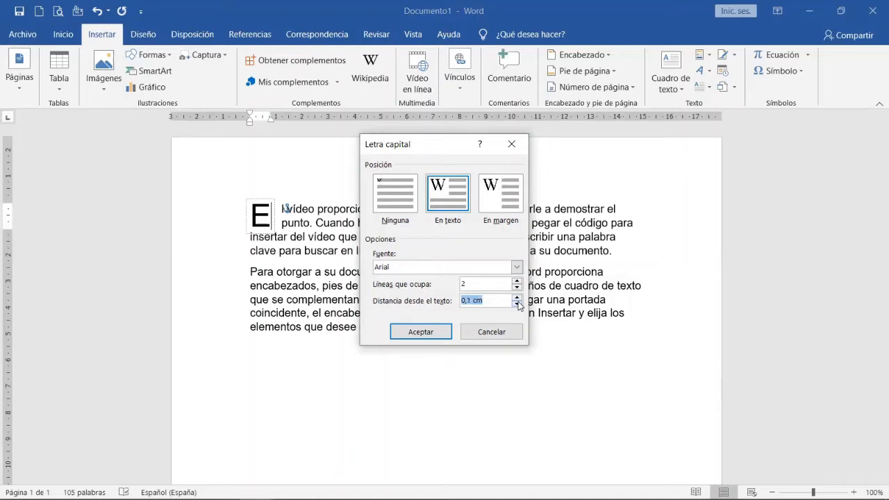
{"action": "left_click", "coordinate": [516, 304]}
{"action": "left_click", "coordinate": [518, 281]}
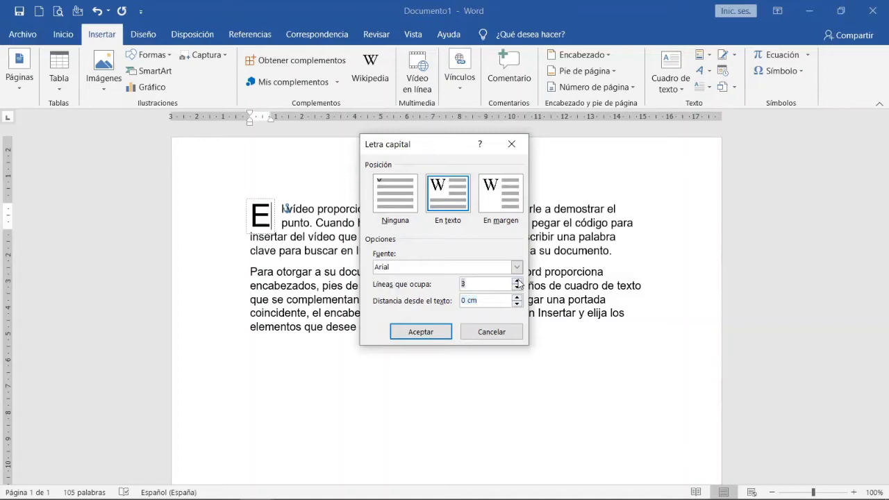
{"action": "left_click", "coordinate": [423, 333]}
{"action": "left_click", "coordinate": [414, 377]}
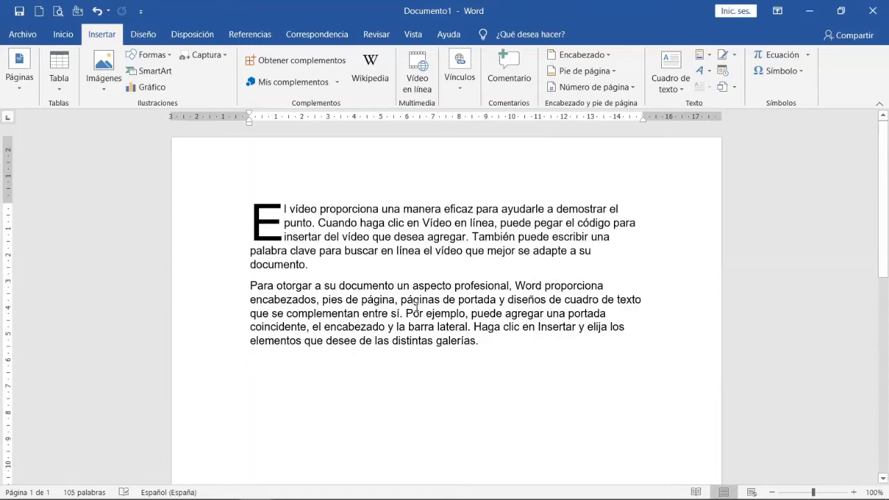
Move the drop cap's frame to the empty area below the second paragraph, and undo the move.
{"action": "left_click", "coordinate": [259, 218]}
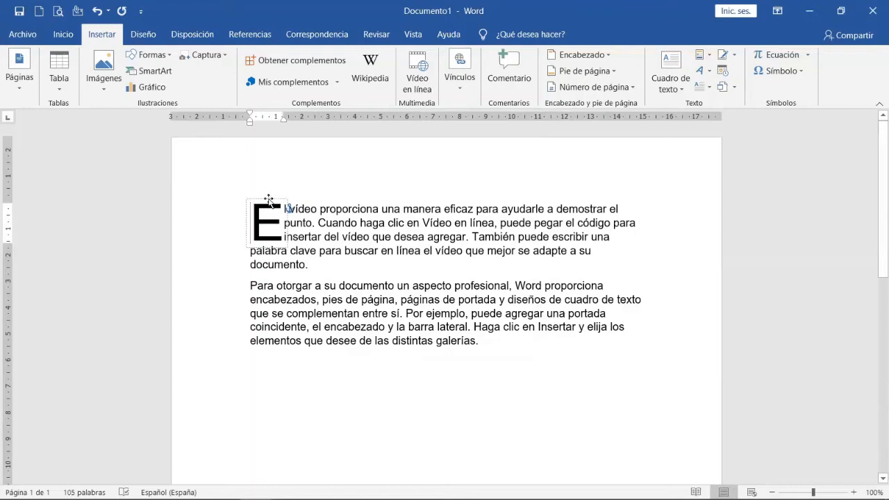
{"action": "left_click_drag", "start_coordinate": [267, 203], "coordinate": [459, 365]}
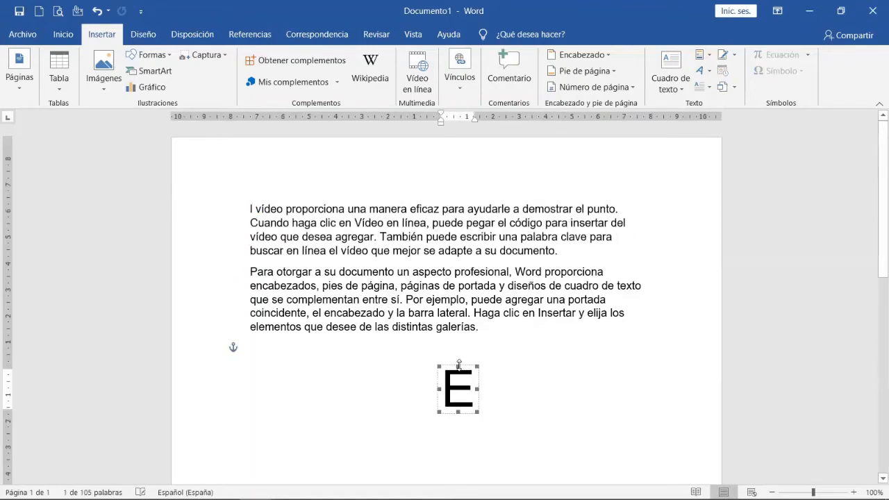
{"action": "key", "text": "ctrl+z"}
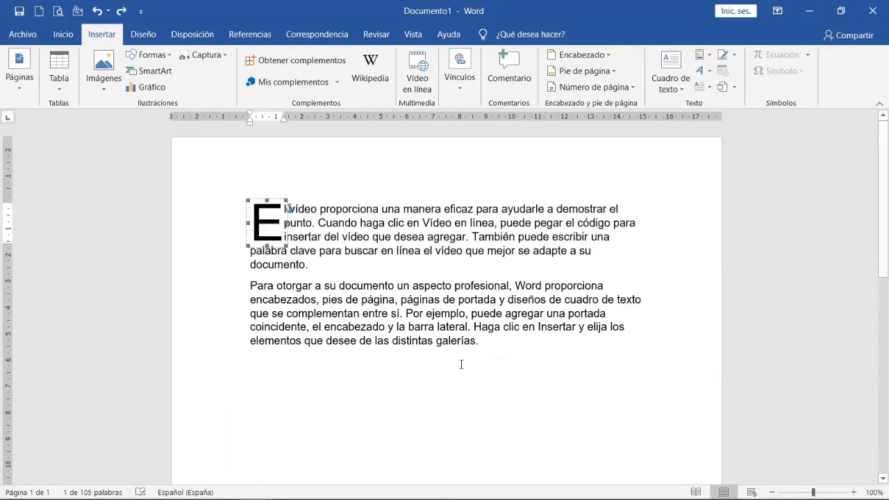
Change the font of the first paragraph's drop cap to Gungsuh.
{"action": "left_click", "coordinate": [704, 87]}
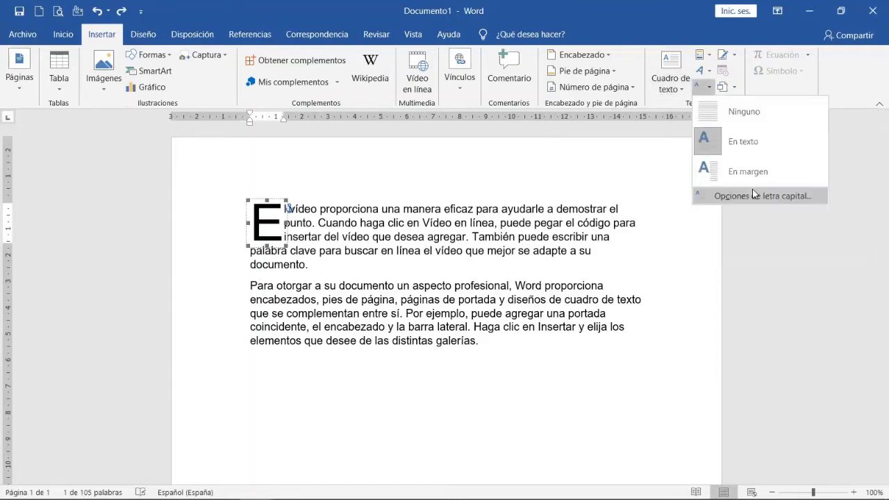
{"action": "left_click", "coordinate": [752, 189]}
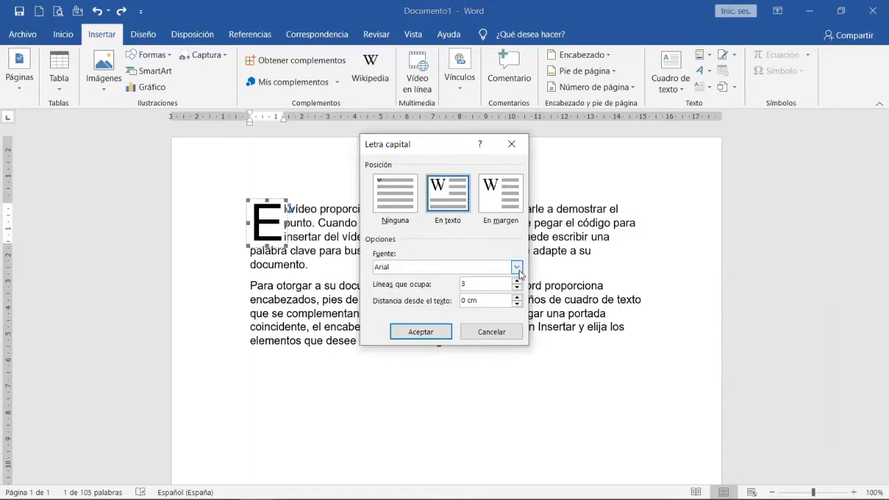
{"action": "left_click", "coordinate": [517, 268]}
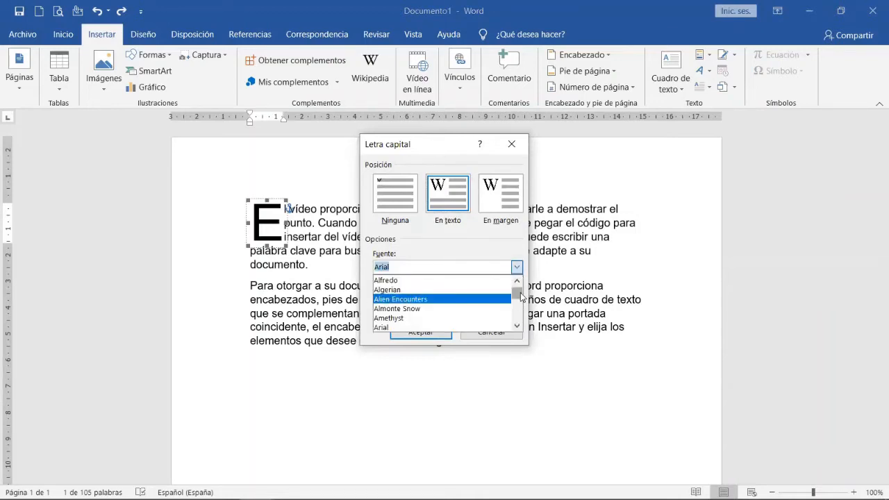
{"action": "left_click_drag", "start_coordinate": [519, 298], "coordinate": [517, 306]}
{"action": "left_click", "coordinate": [408, 281]}
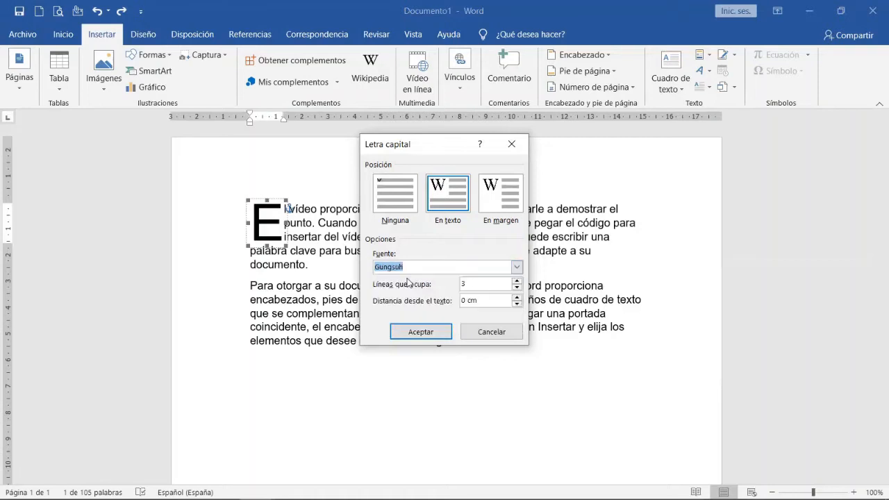
{"action": "left_click", "coordinate": [405, 335]}
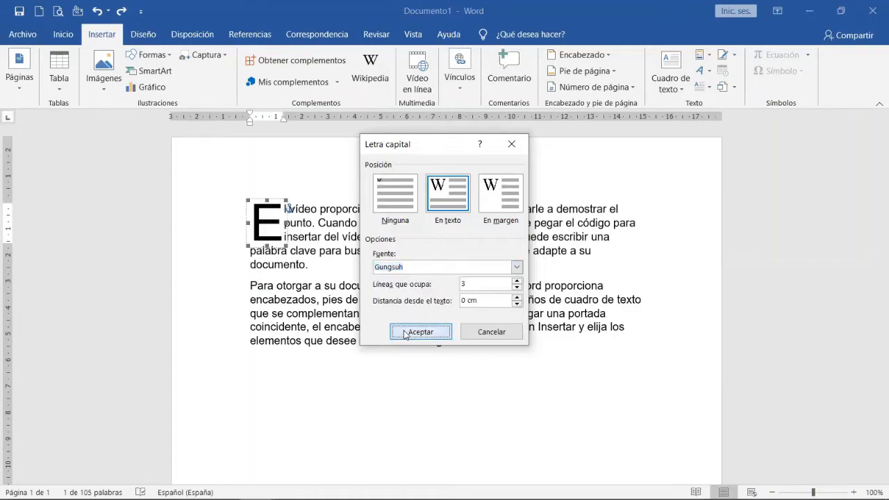
{"action": "left_click", "coordinate": [387, 405]}
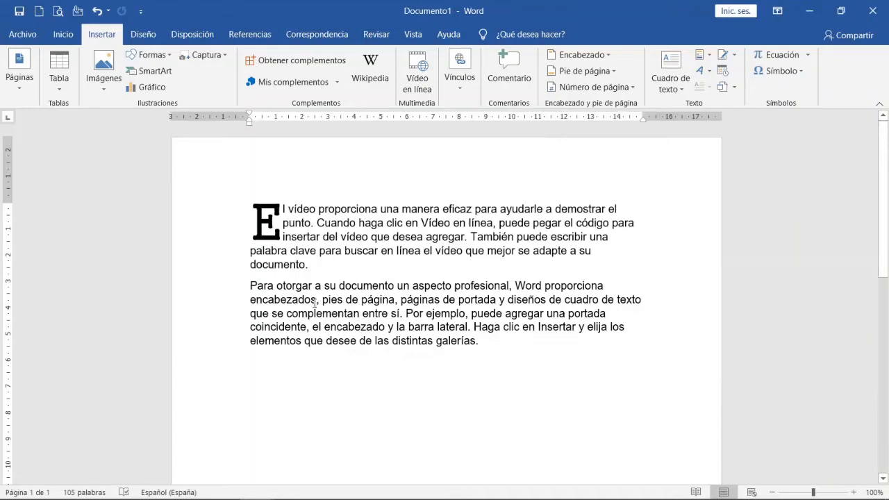
Format the second paragraph in Brush Script MT and enlarge its text to 18 points.
{"action": "left_click_drag", "start_coordinate": [488, 338], "coordinate": [263, 288]}
{"action": "left_click", "coordinate": [63, 34]}
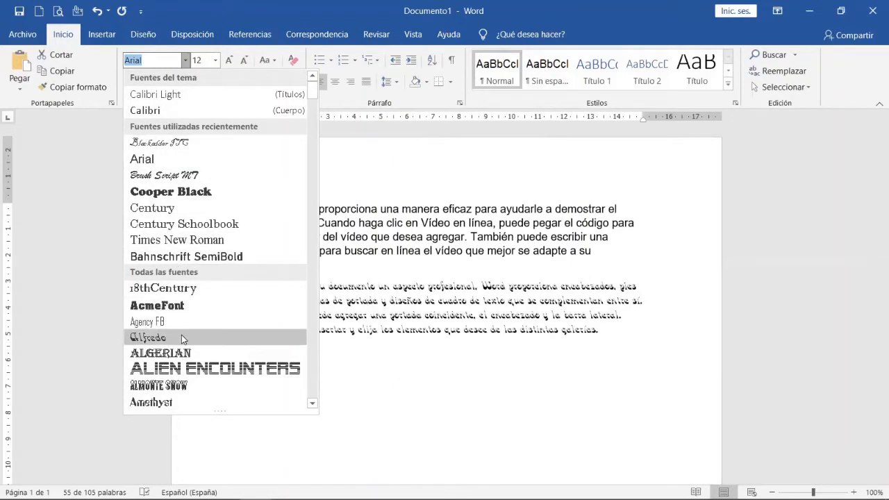
{"action": "left_click", "coordinate": [198, 176]}
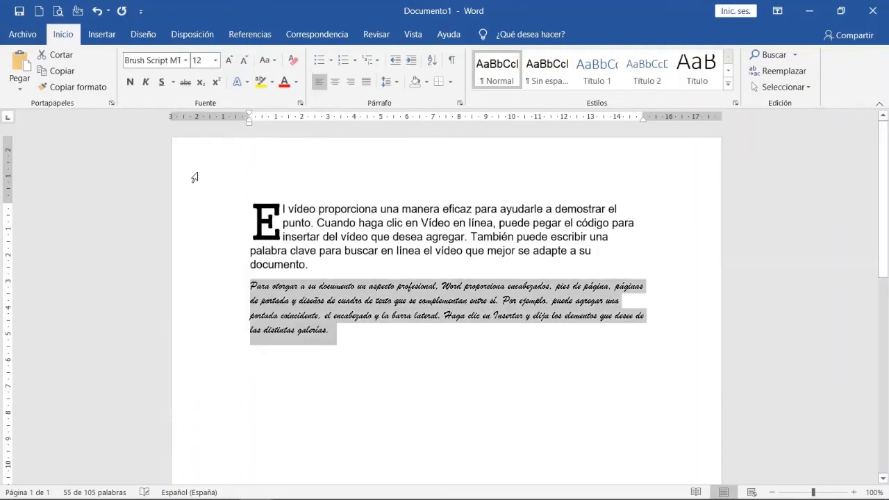
{"action": "left_click", "coordinate": [230, 62]}
{"action": "left_click", "coordinate": [230, 62]}
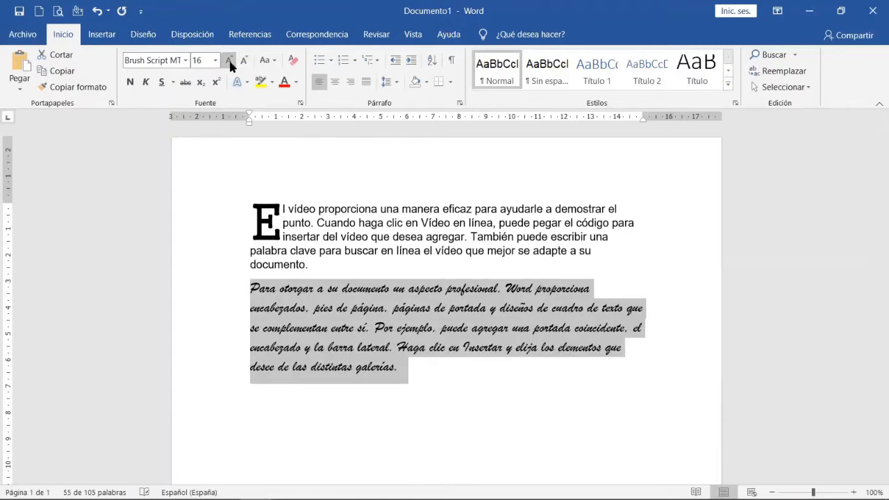
{"action": "left_click", "coordinate": [230, 62]}
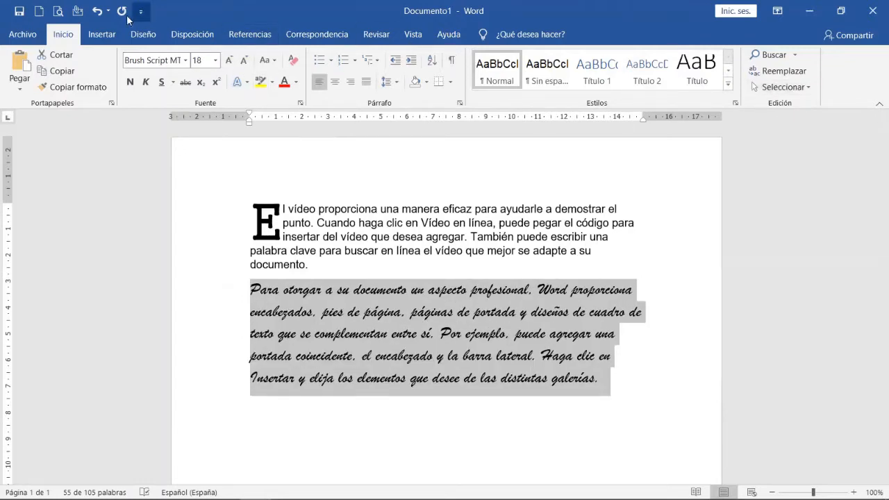
Add an in-text drop cap spanning 2 lines to the second paragraph, keeping the Brush Script MT font.
{"action": "left_click", "coordinate": [103, 34]}
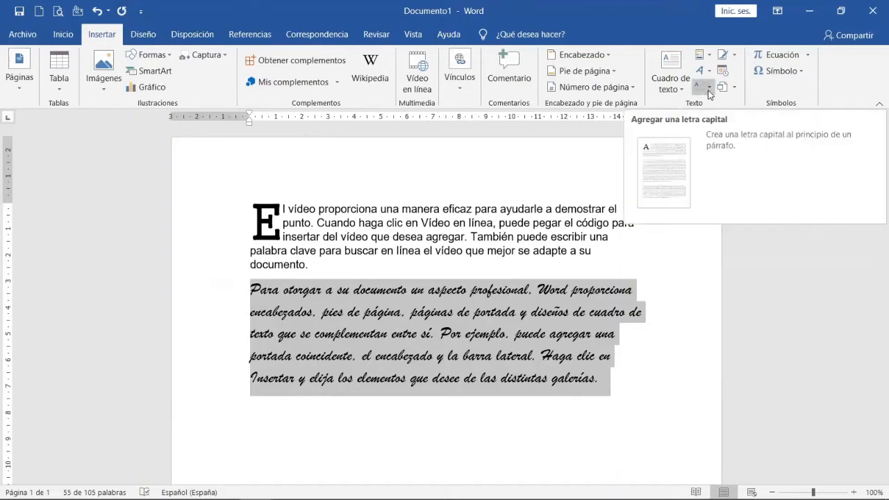
{"action": "left_click", "coordinate": [709, 90]}
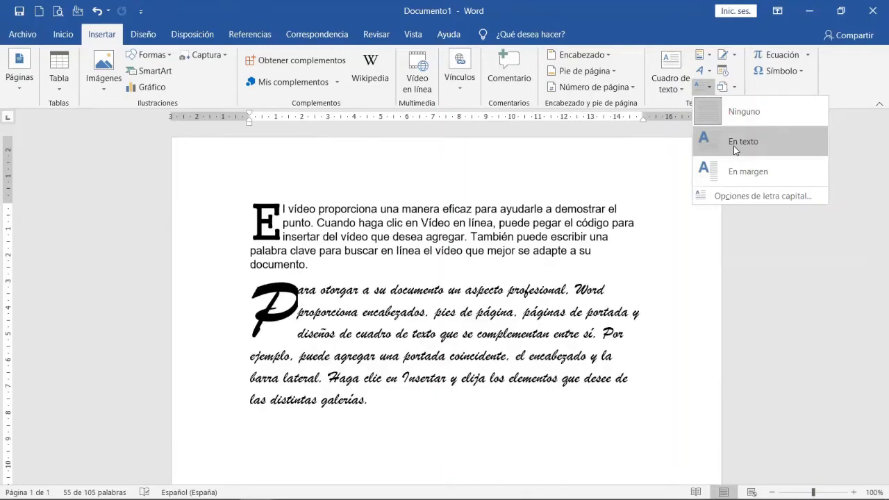
{"action": "left_click", "coordinate": [739, 197]}
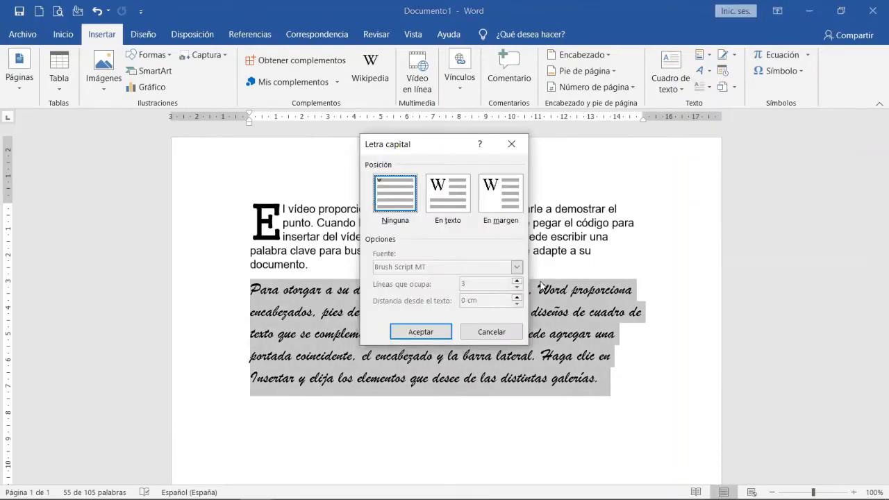
{"action": "left_click", "coordinate": [448, 197]}
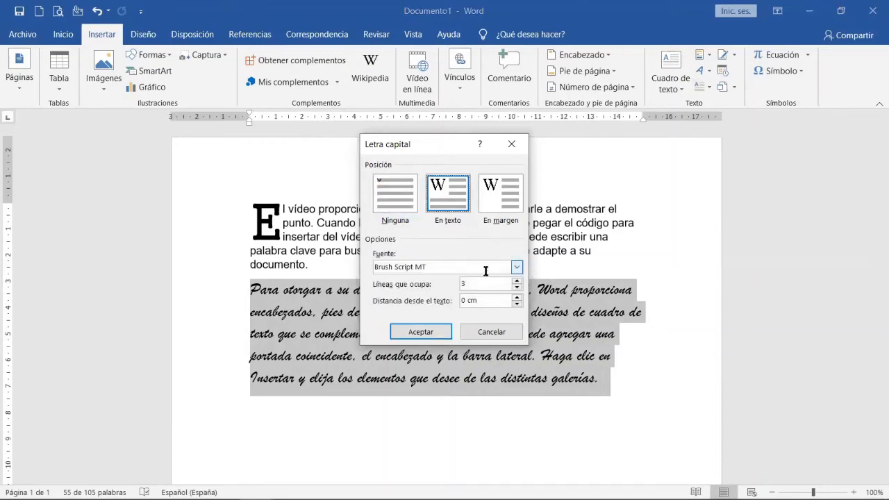
{"action": "left_click", "coordinate": [517, 289]}
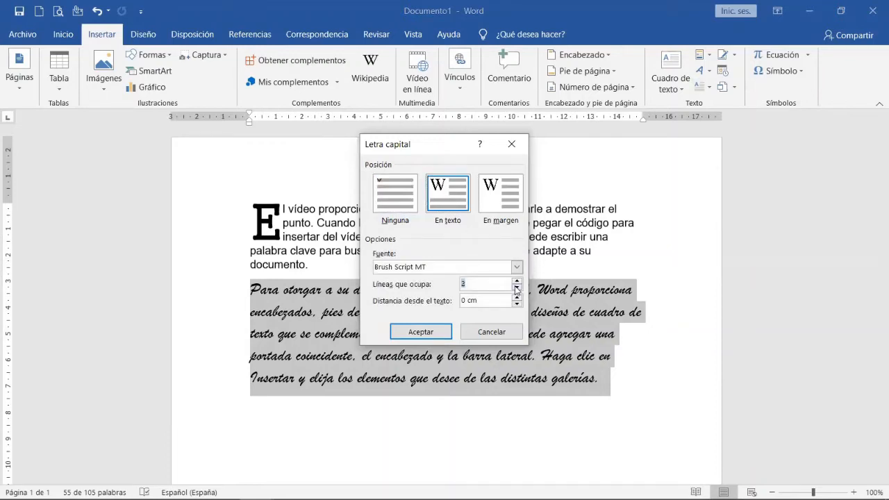
{"action": "left_click", "coordinate": [420, 333]}
{"action": "left_click", "coordinate": [414, 416]}
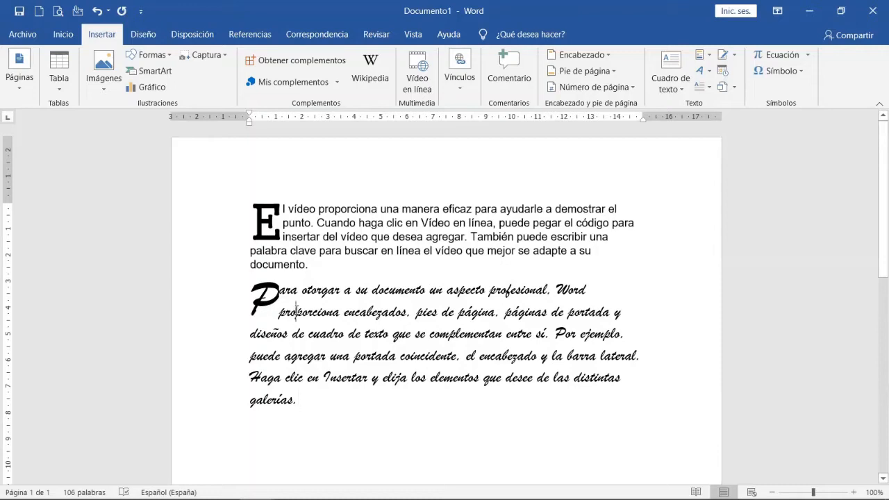
Set the second paragraph's drop cap to a distance of 0,3 cm from the text.
{"action": "left_click", "coordinate": [705, 88]}
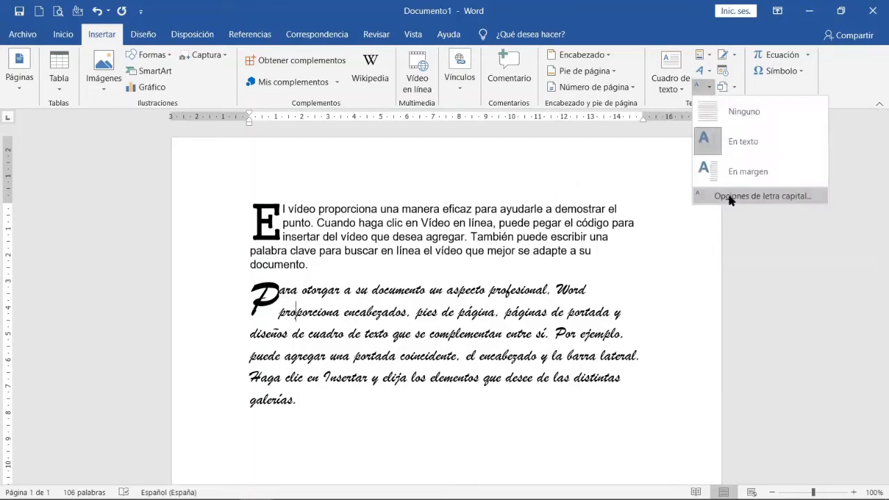
{"action": "left_click", "coordinate": [730, 197]}
{"action": "left_click", "coordinate": [516, 298]}
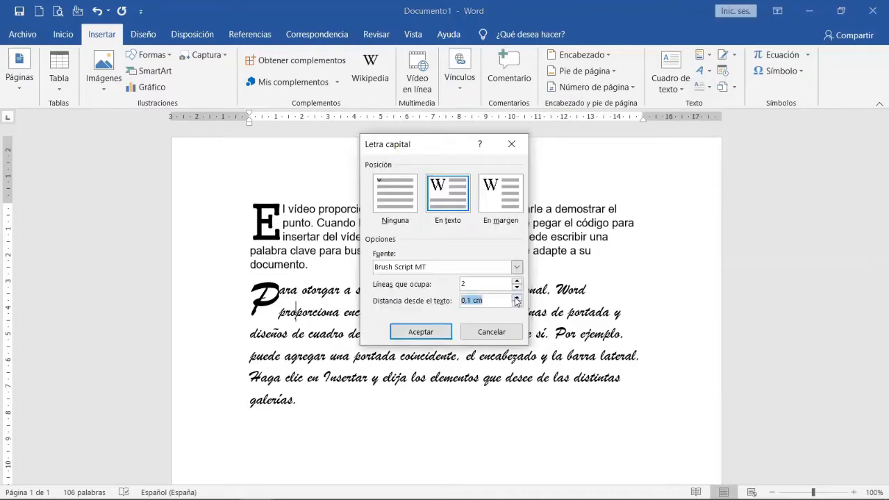
{"action": "left_click", "coordinate": [421, 333]}
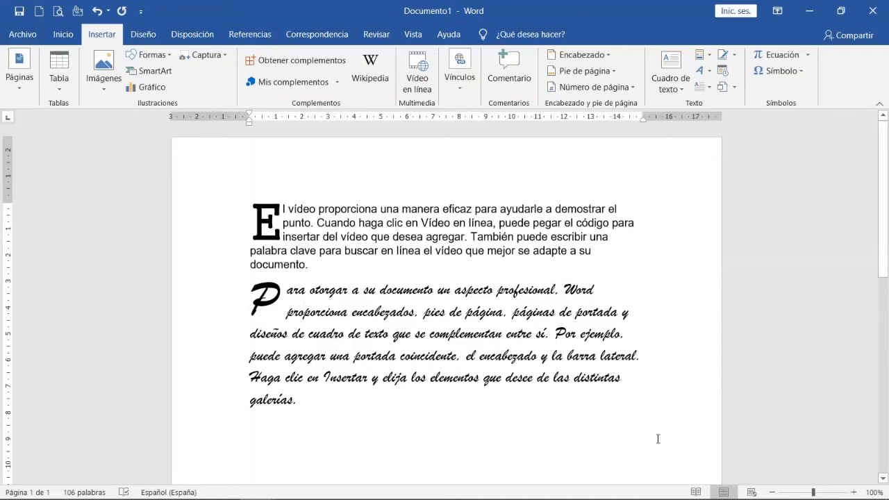
Delete all the document's content and insert a WordArt object in the white style with a thin blue outline.
{"action": "key", "text": "ctrl+a"}
{"action": "key", "text": "Delete"}
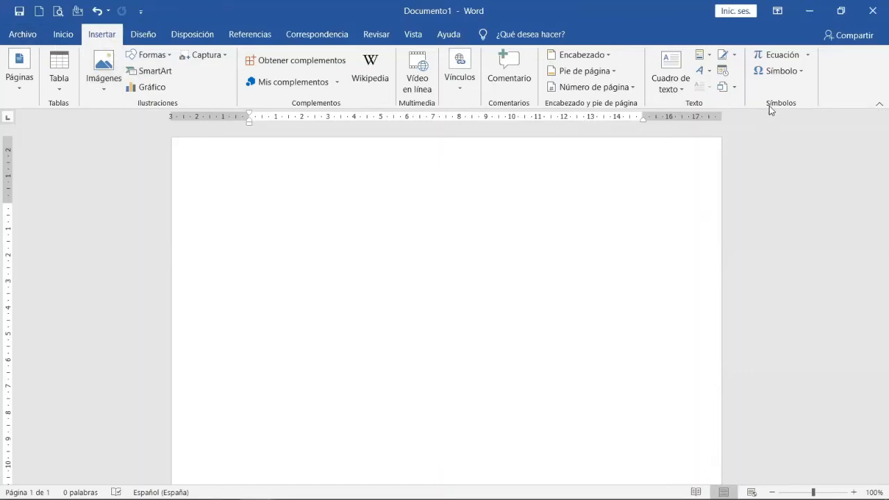
{"action": "left_click", "coordinate": [710, 75]}
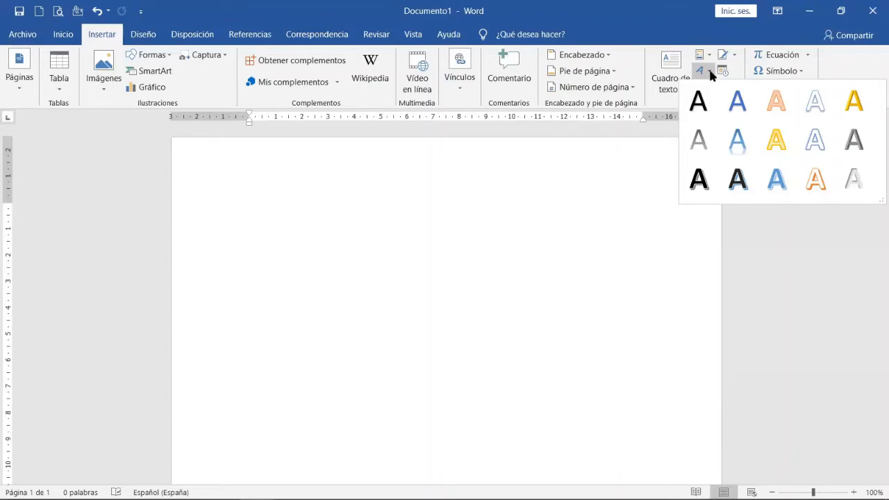
{"action": "left_click", "coordinate": [815, 102]}
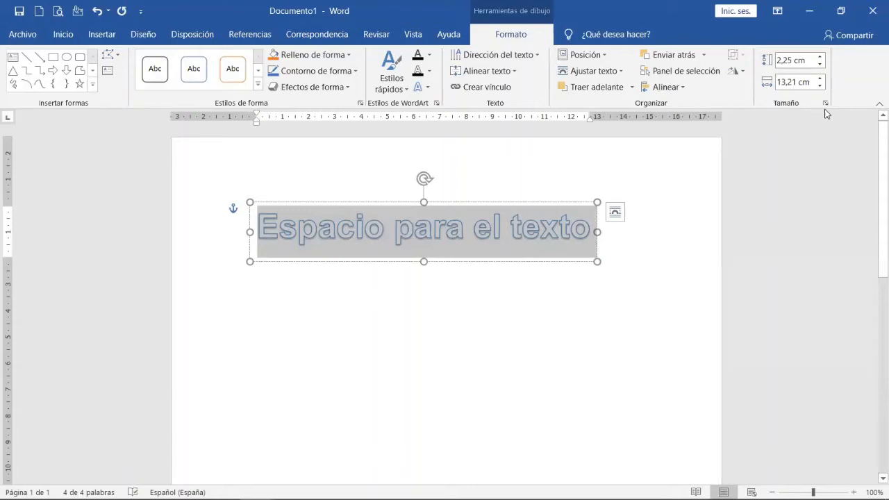
Replace the WordArt placeholder with the text "Hola, esta es la semana 7 del curso".
{"action": "type", "text": "Holña"}
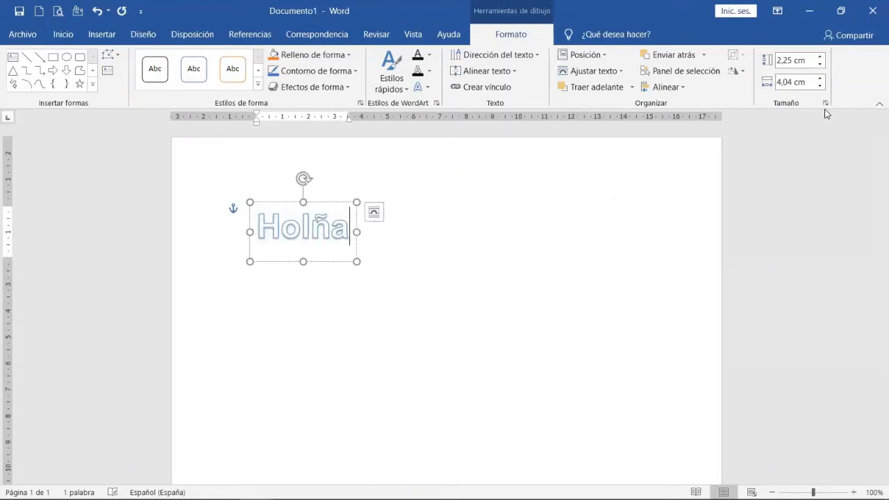
{"action": "key", "text": "BackSpace"}
{"action": "key", "text": "BackSpace"}
{"action": "key", "text": "BackSpace"}
{"action": "type", "text": "la"}
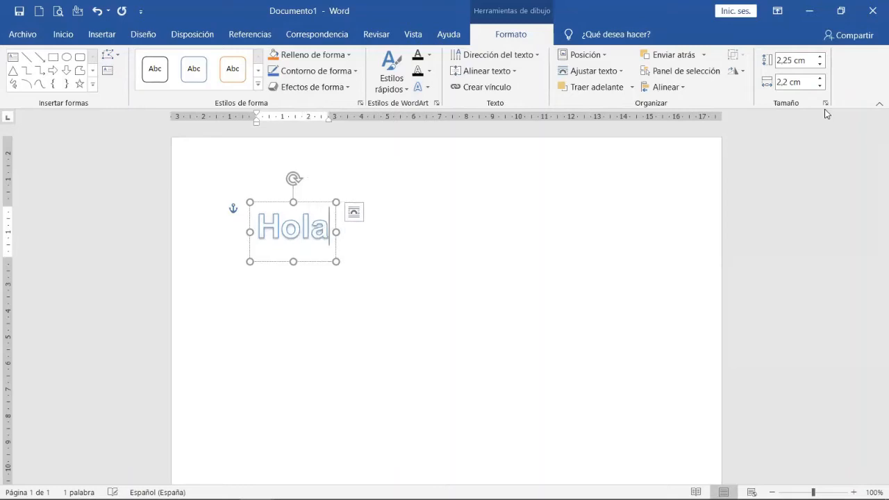
{"action": "type", "text": ", e"}
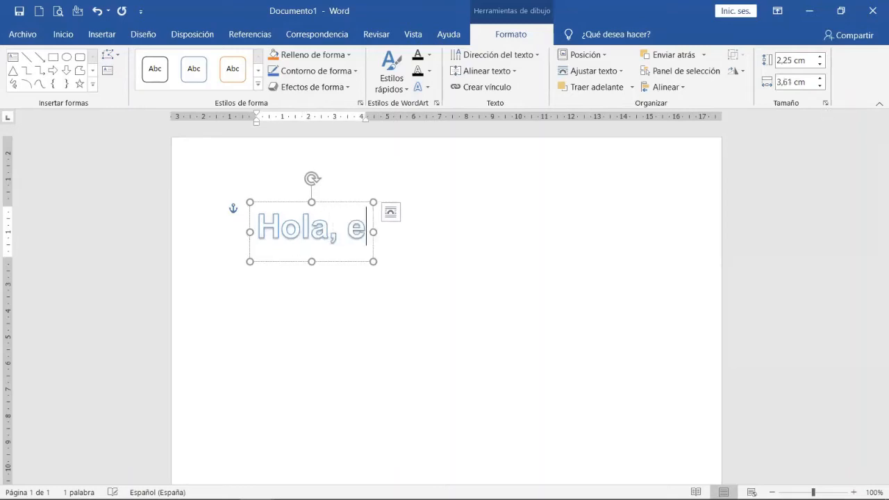
{"action": "type", "text": "sta es la sem"}
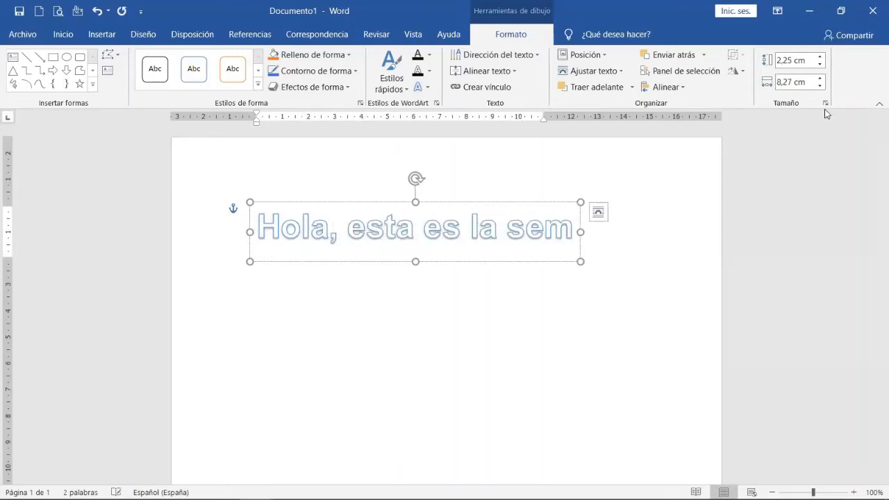
{"action": "type", "text": "ana 7 d"}
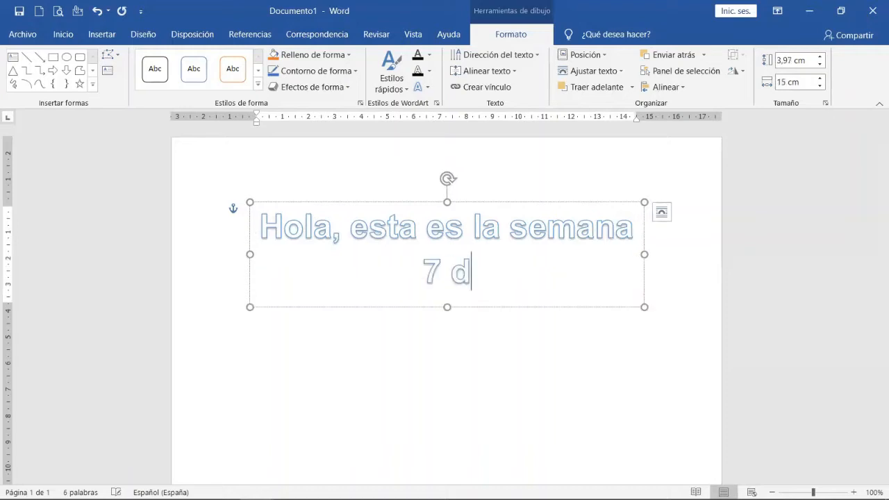
{"action": "type", "text": "el curso"}
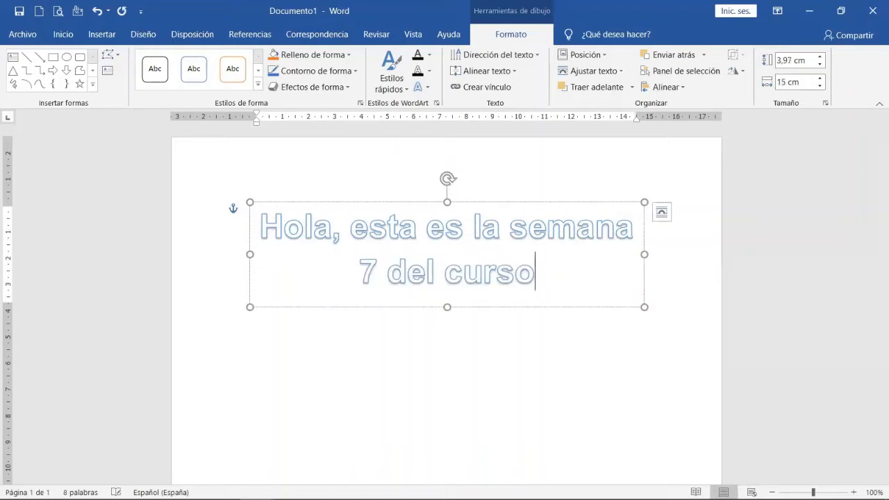
{"action": "left_click", "coordinate": [398, 383]}
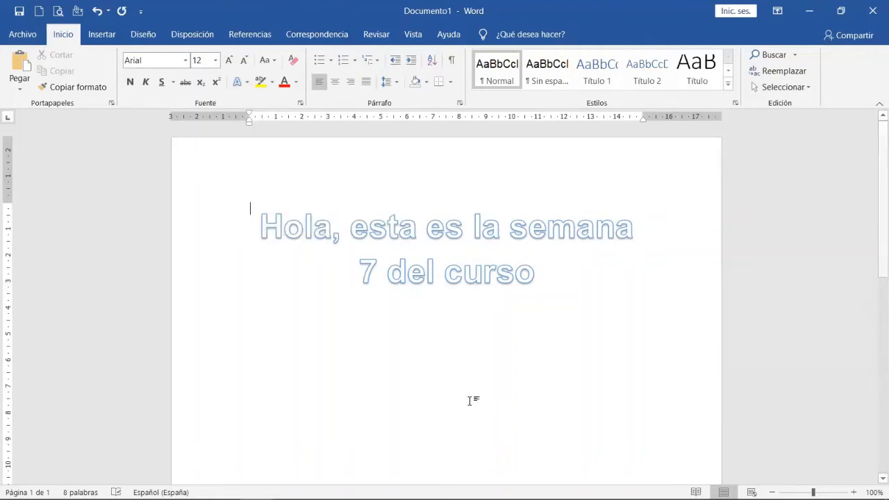
Apply the solid gold WordArt quick style to the word "del" in the WordArt text.
{"action": "left_click", "coordinate": [409, 281]}
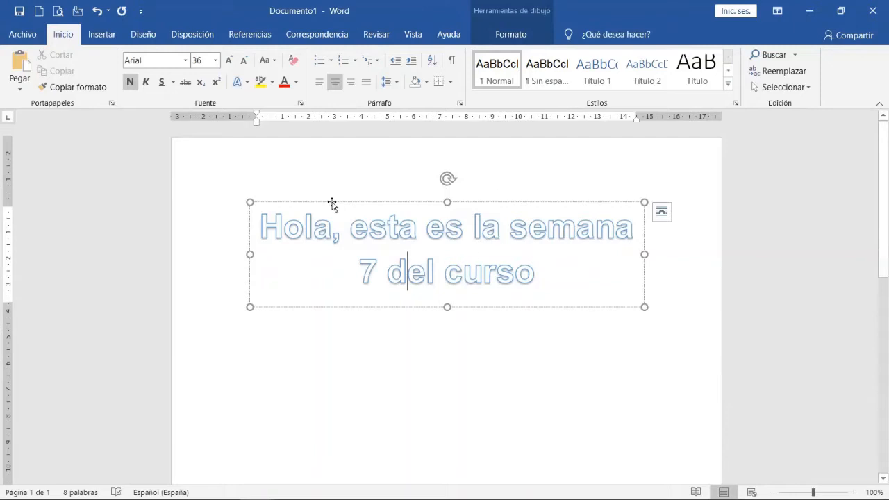
{"action": "left_click", "coordinate": [498, 34]}
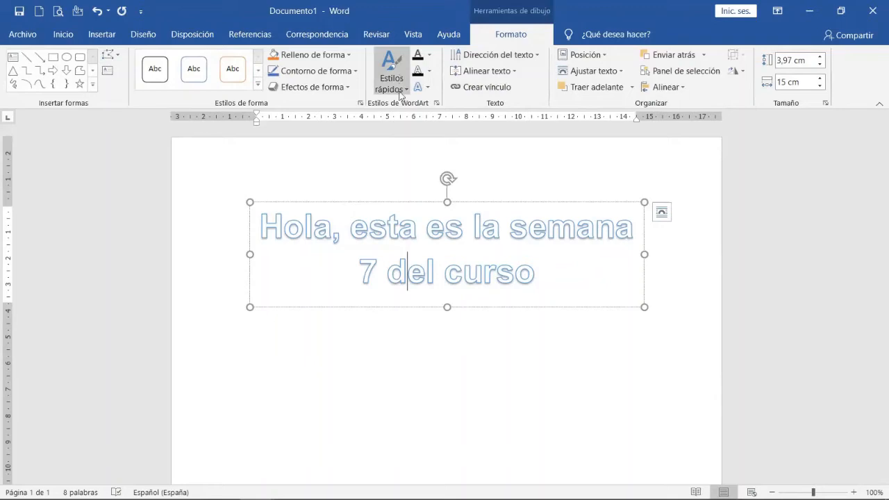
{"action": "left_click", "coordinate": [401, 90]}
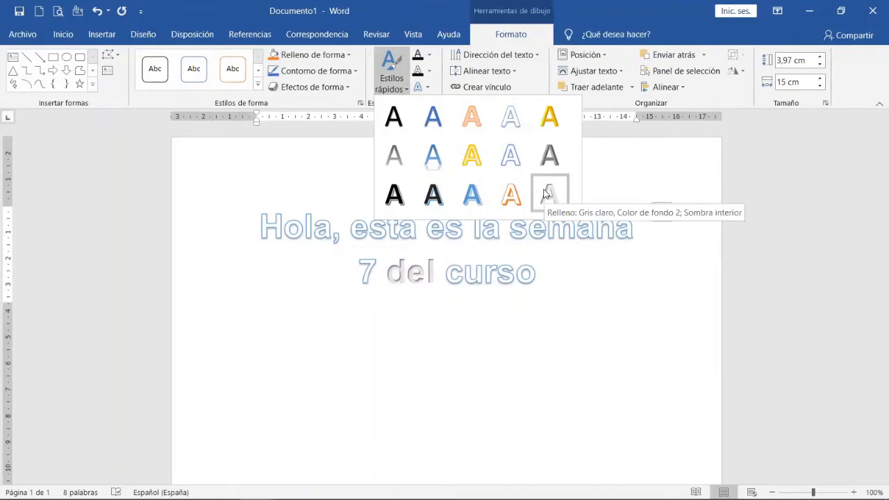
{"action": "left_click", "coordinate": [549, 117]}
Apply the light orange WordArt quick style with an orange outline to the entire WordArt text.
{"action": "left_click_drag", "start_coordinate": [536, 276], "coordinate": [277, 221]}
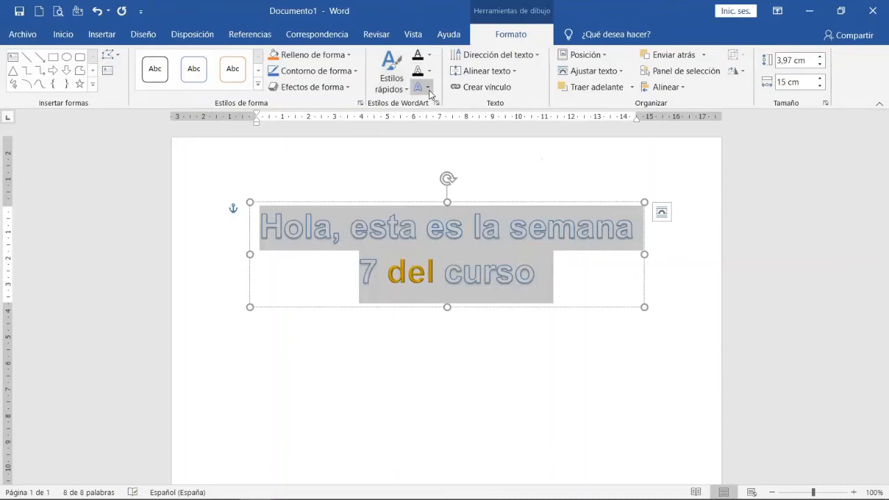
{"action": "left_click", "coordinate": [389, 93]}
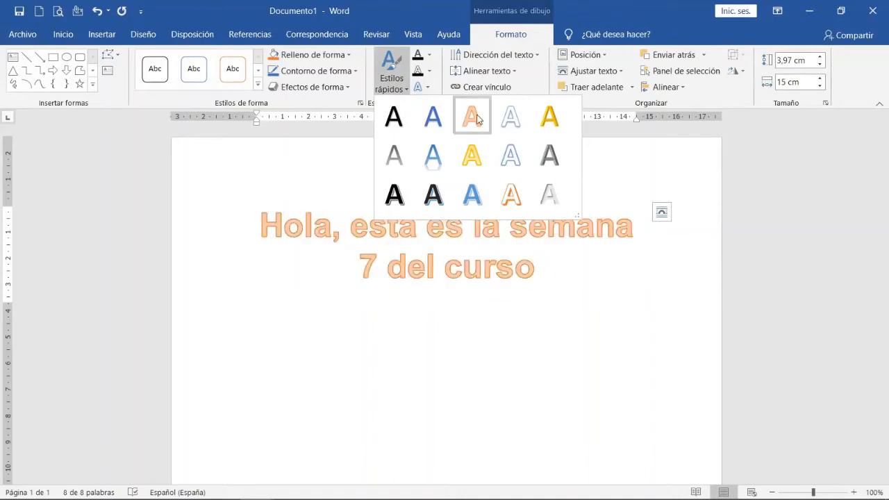
{"action": "left_click", "coordinate": [450, 295]}
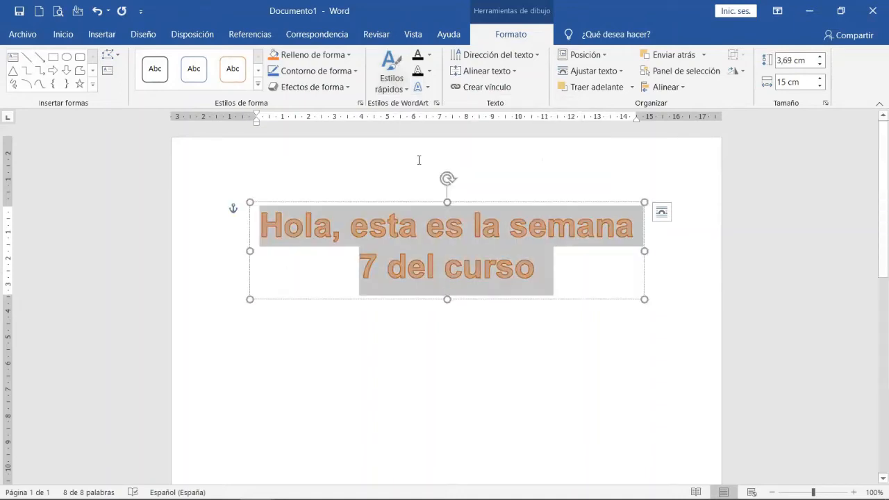
Set the outline of the entire WordArt text to the light gold theme colour in the second tint row.
{"action": "left_click", "coordinate": [430, 55]}
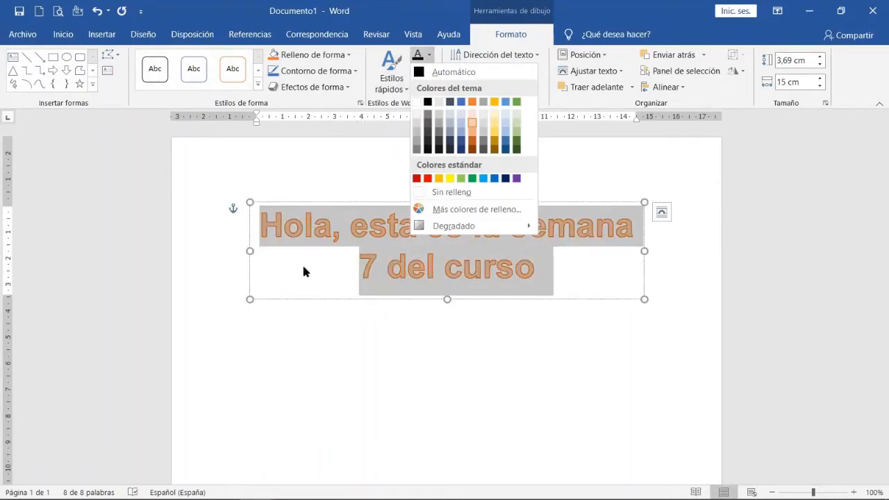
{"action": "left_click", "coordinate": [430, 56]}
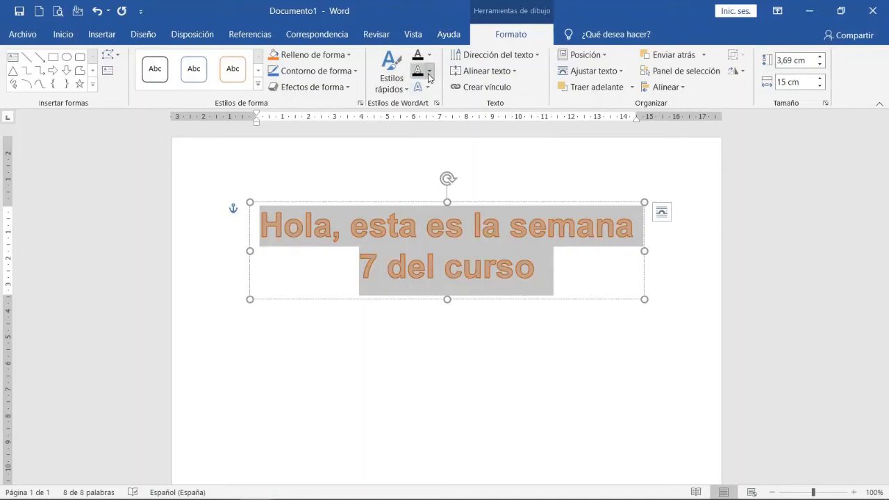
{"action": "left_click", "coordinate": [429, 72]}
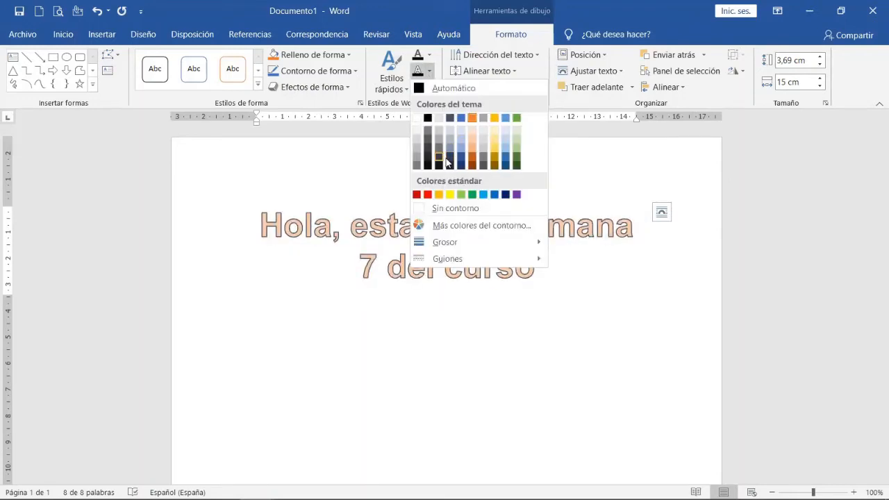
{"action": "left_click", "coordinate": [494, 136]}
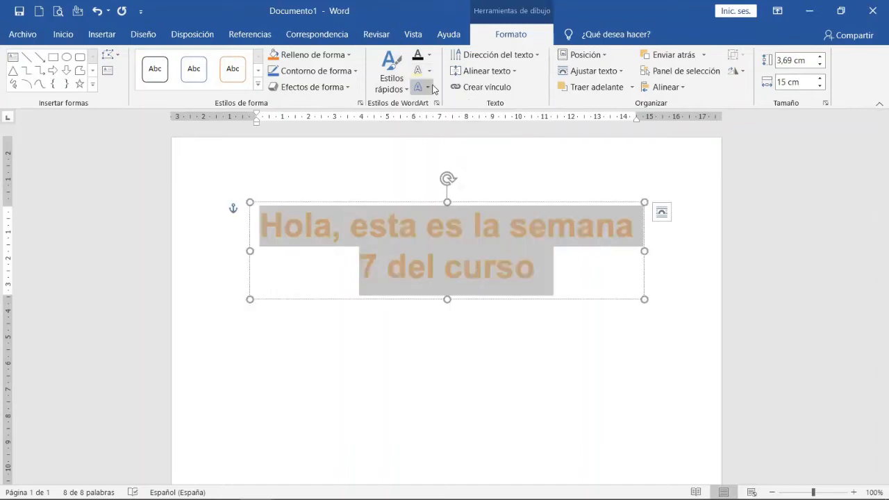
Apply the middle reflection variation of the first row to the WordArt text and deselect the object.
{"action": "left_click", "coordinate": [431, 86]}
{"action": "mouse_move", "coordinate": [462, 173]}
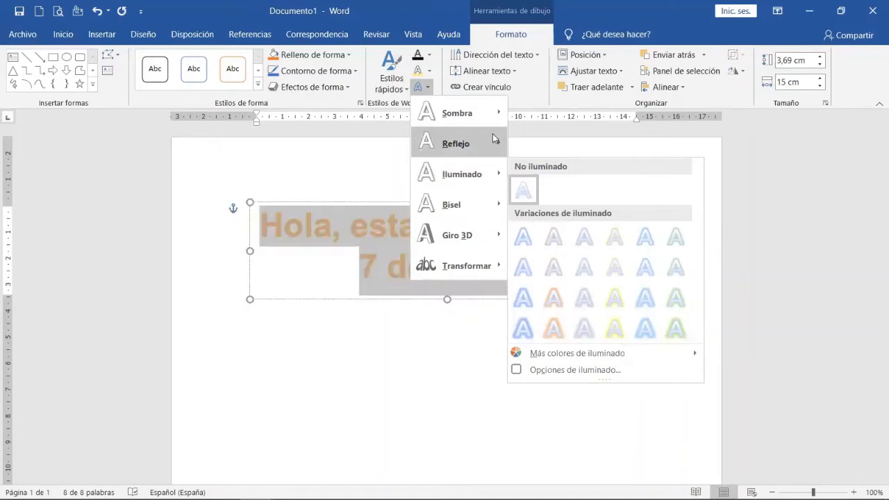
{"action": "mouse_move", "coordinate": [494, 139]}
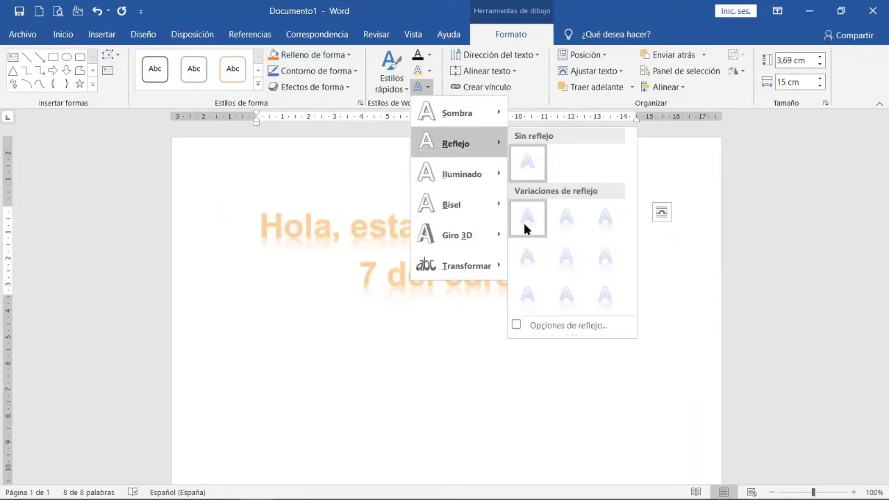
{"action": "left_click", "coordinate": [561, 230]}
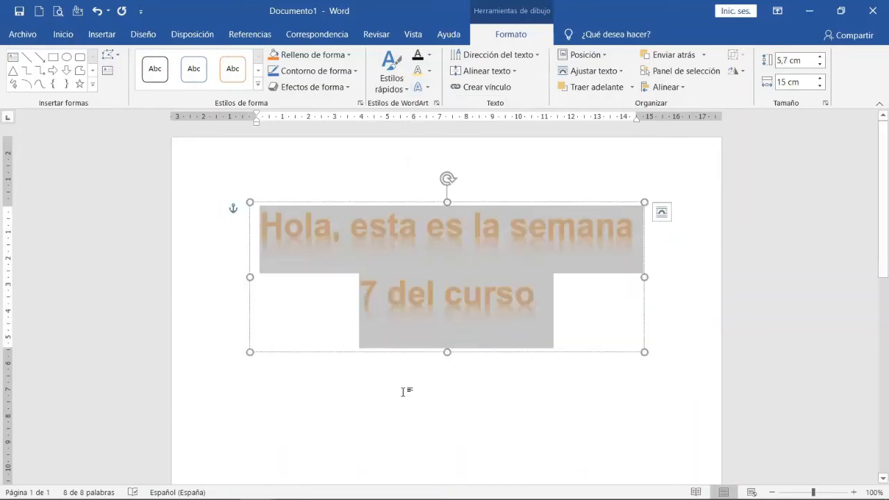
{"action": "left_click", "coordinate": [411, 384]}
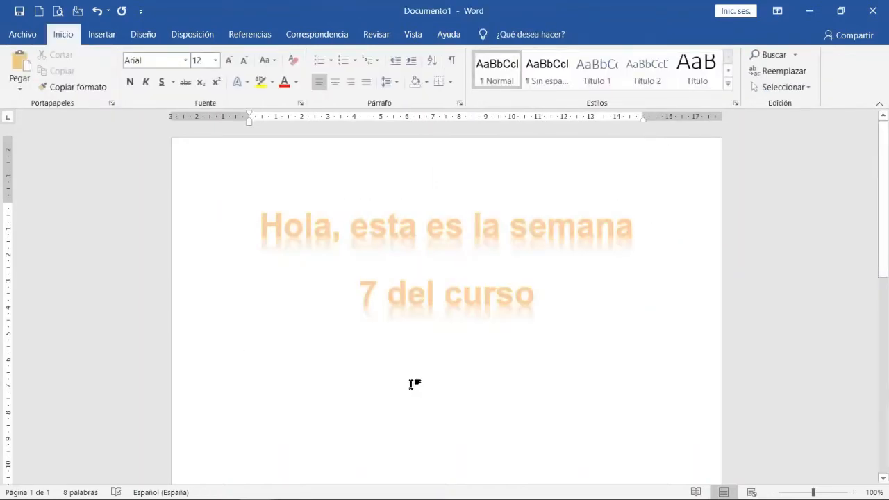
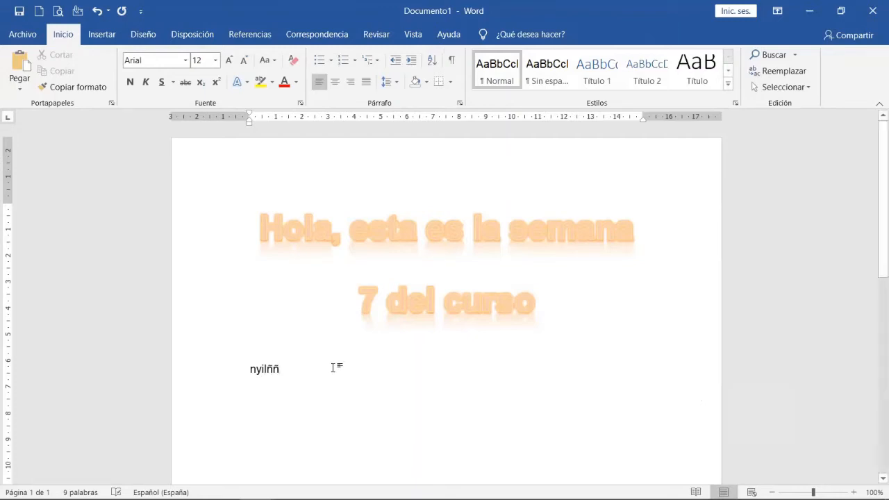
Delete the stray text "nyilññ" below the WordArt title.
{"action": "left_click_drag", "start_coordinate": [280, 368], "coordinate": [221, 368]}
{"action": "left_click", "coordinate": [278, 370]}
{"action": "left_click_drag", "start_coordinate": [286, 370], "coordinate": [276, 370]}
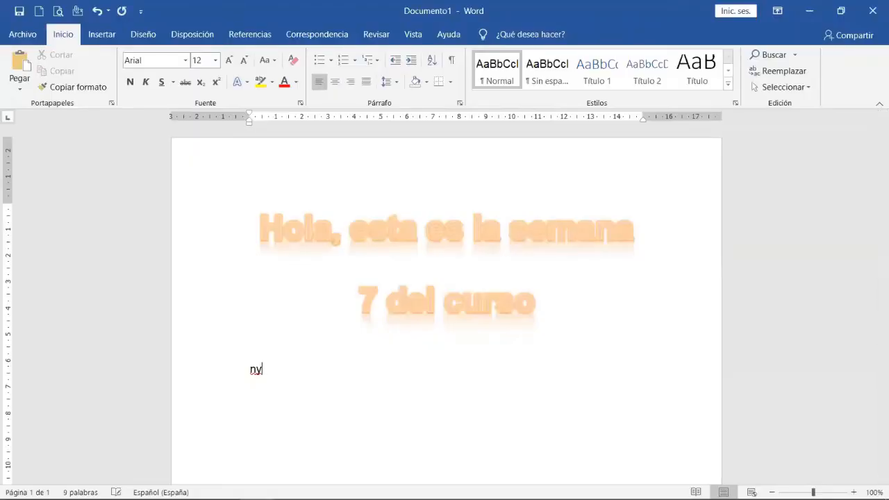
{"action": "key", "text": "BackSpace"}
{"action": "key", "text": "BackSpace"}
Insert a second WordArt in the blue style from the third row, third column, and move it below the existing title.
{"action": "left_click", "coordinate": [103, 36]}
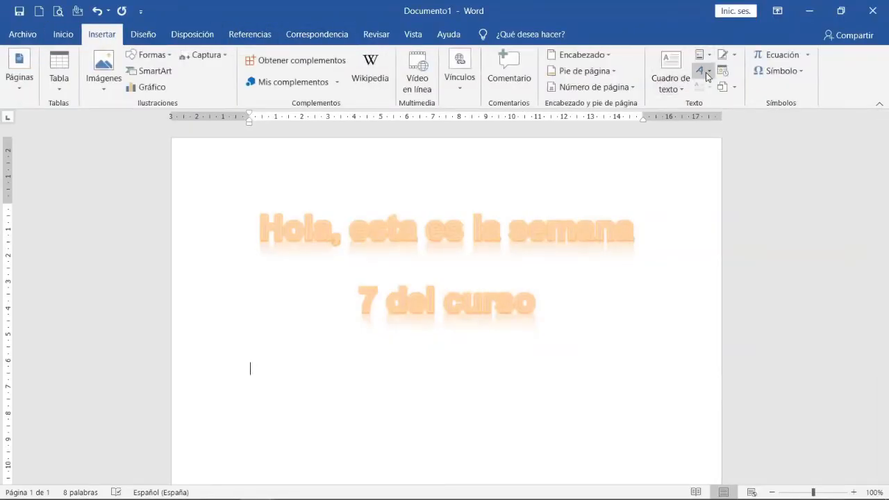
{"action": "left_click", "coordinate": [705, 73]}
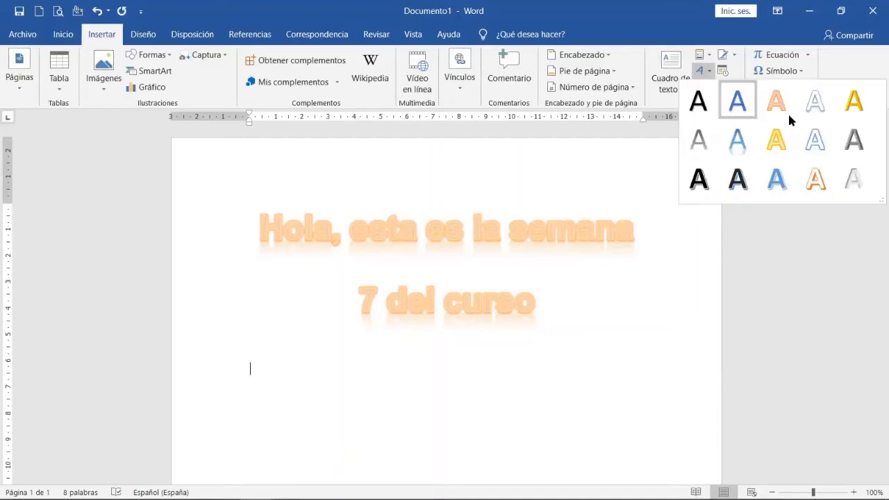
{"action": "left_click", "coordinate": [771, 182]}
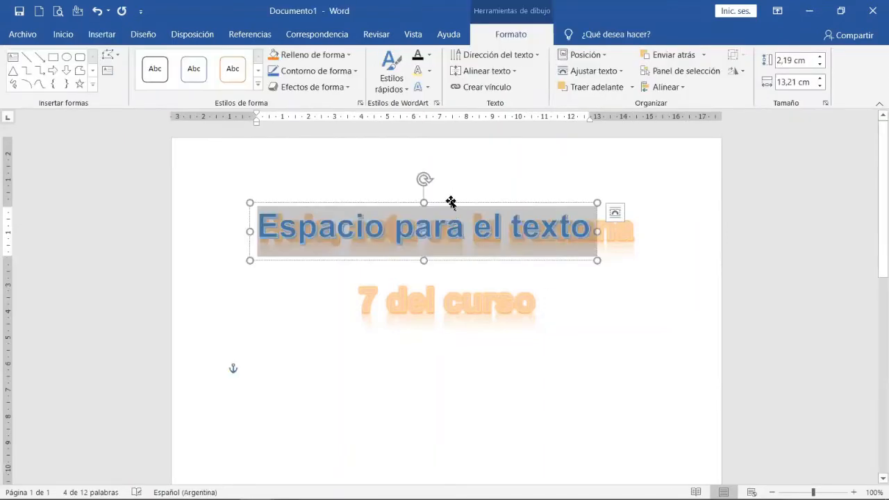
{"action": "left_click_drag", "start_coordinate": [452, 201], "coordinate": [460, 345]}
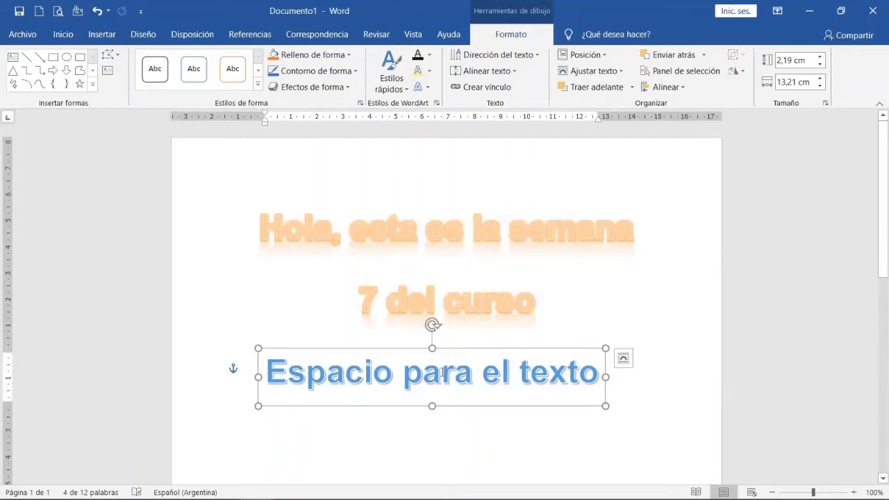
Replace the new WordArt's placeholder with "Nos acercamos a fin de año" and deselect the object.
{"action": "left_click", "coordinate": [431, 379]}
{"action": "triple_click", "coordinate": [431, 378]}
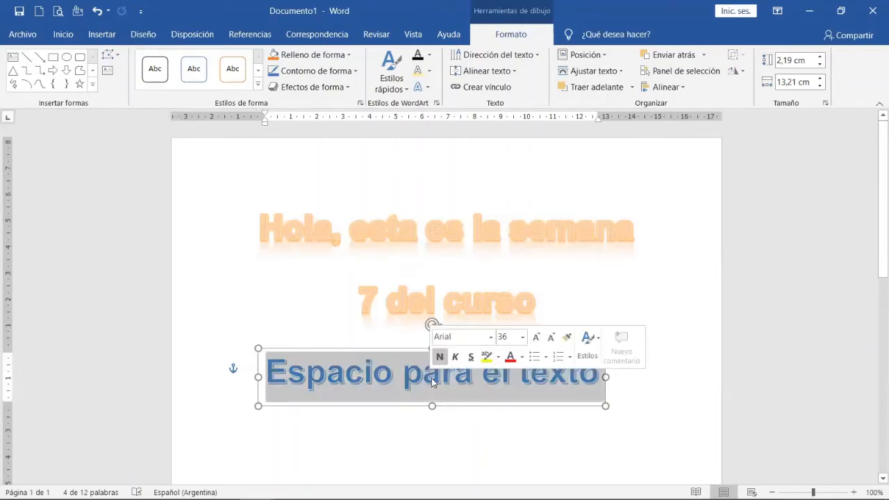
{"action": "type", "text": "Nos"}
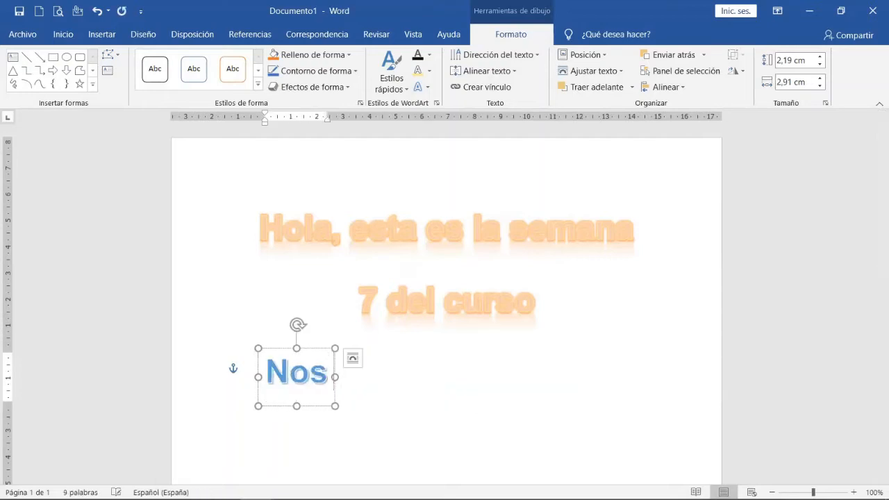
{"action": "type", "text": " acerc"}
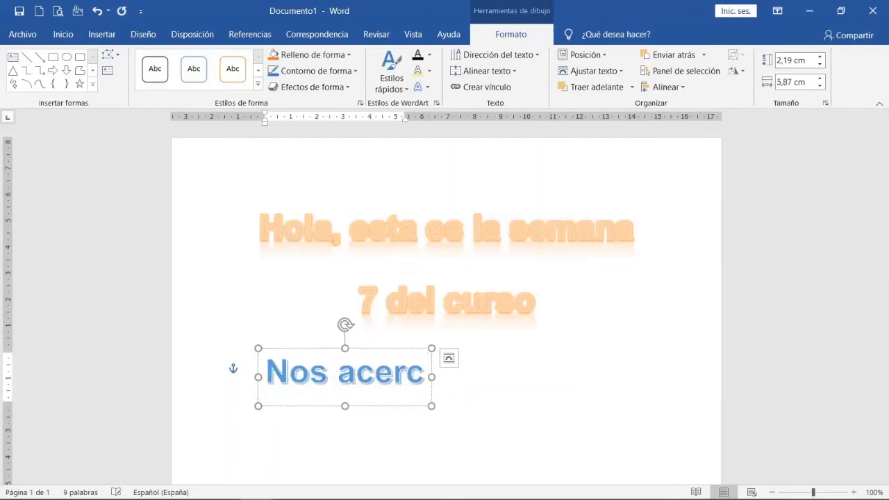
{"action": "type", "text": "amos a fin"}
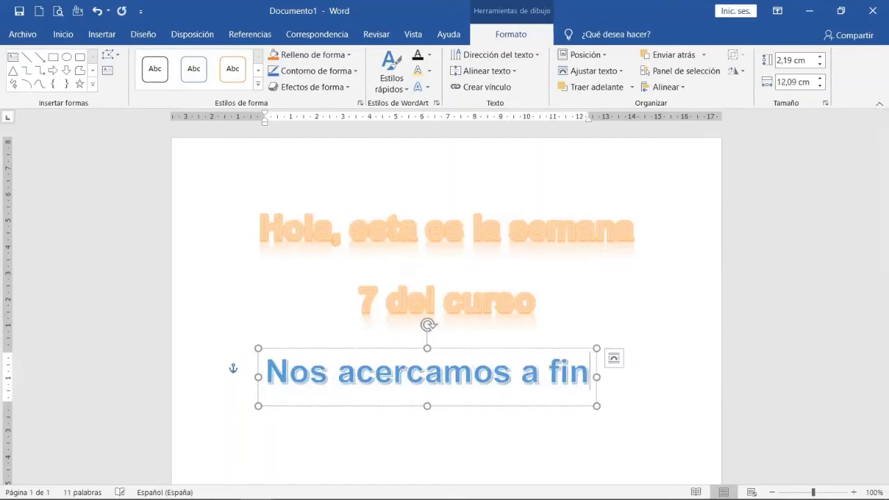
{"action": "type", "text": " de año"}
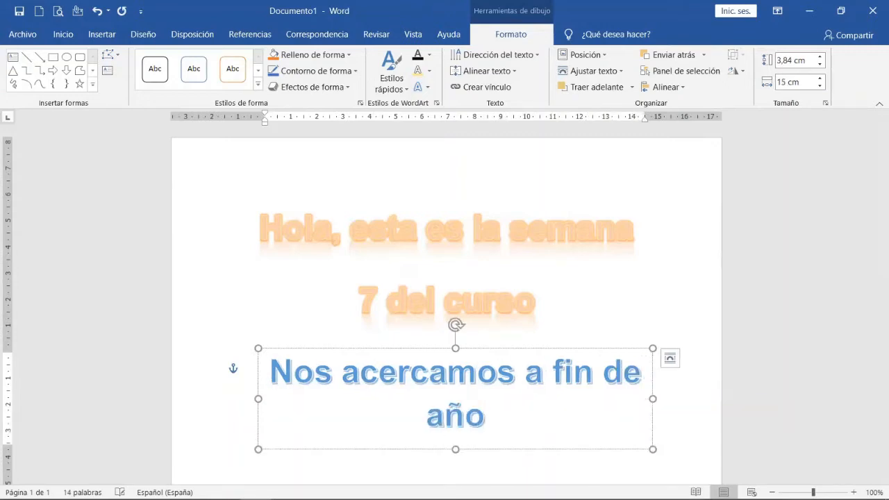
{"action": "scroll", "coordinate": [526, 320], "scroll_direction": "down", "scroll_amount": 3}
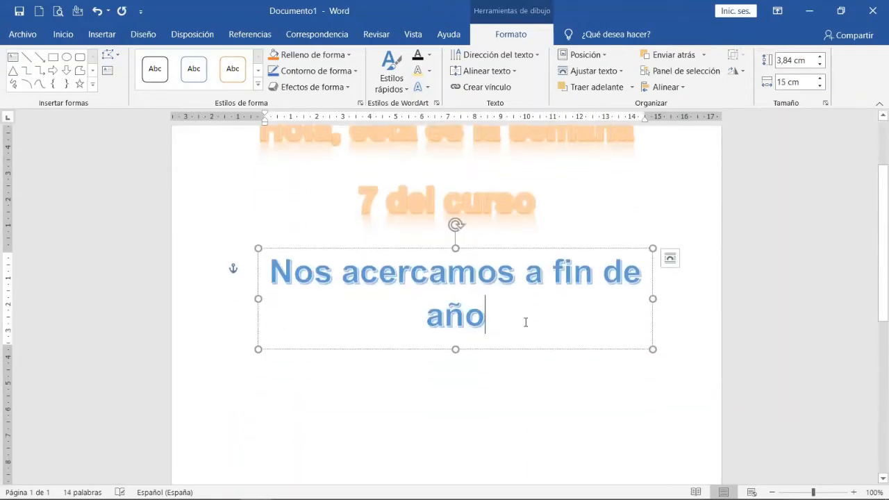
{"action": "left_click", "coordinate": [526, 395]}
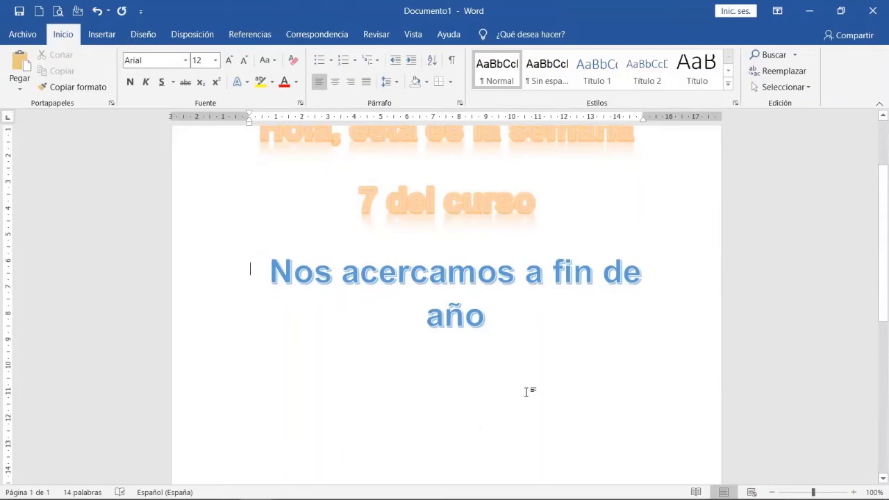
Apply the "Onda: hacia arriba" transform effect to the entire "Nos acercamos a fin de año" WordArt and deselect it.
{"action": "left_click", "coordinate": [385, 281]}
{"action": "left_click_drag", "start_coordinate": [519, 307], "coordinate": [278, 271]}
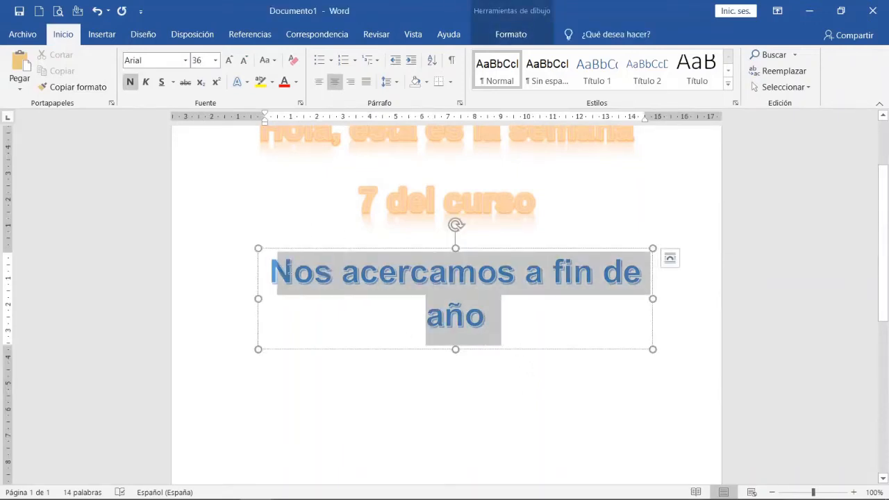
{"action": "left_click", "coordinate": [513, 34]}
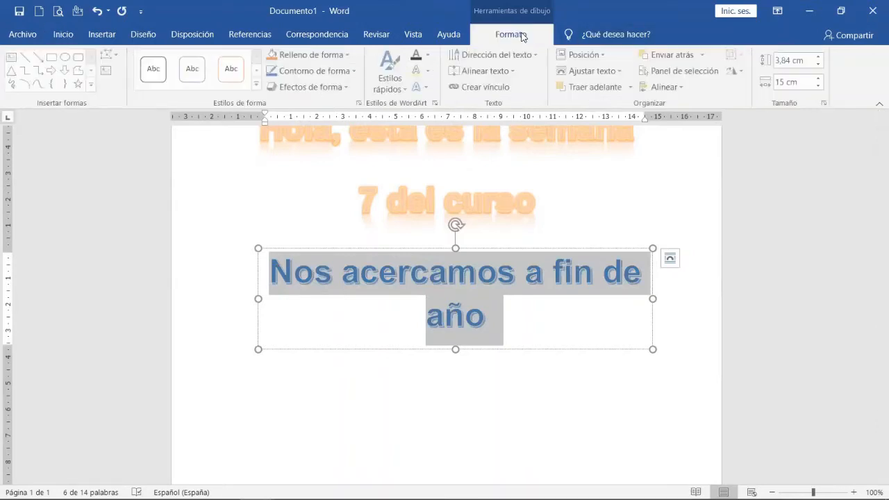
{"action": "left_click", "coordinate": [427, 89]}
{"action": "mouse_move", "coordinate": [462, 174]}
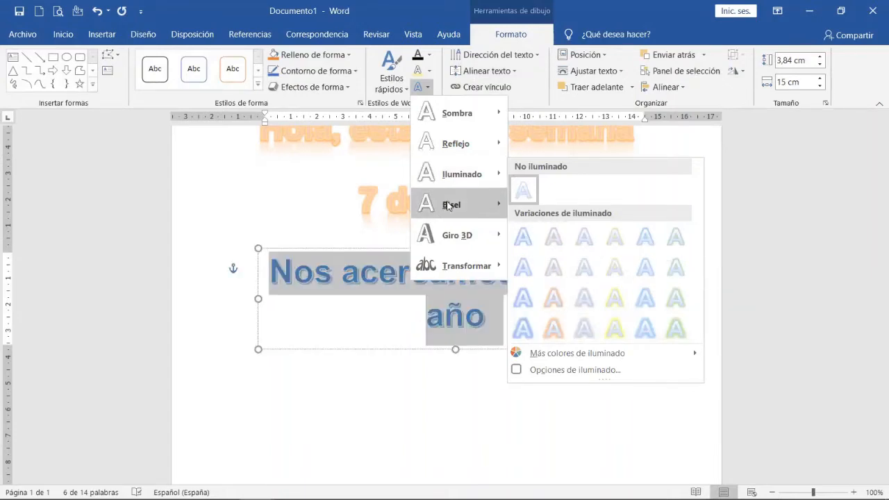
{"action": "mouse_move", "coordinate": [449, 205]}
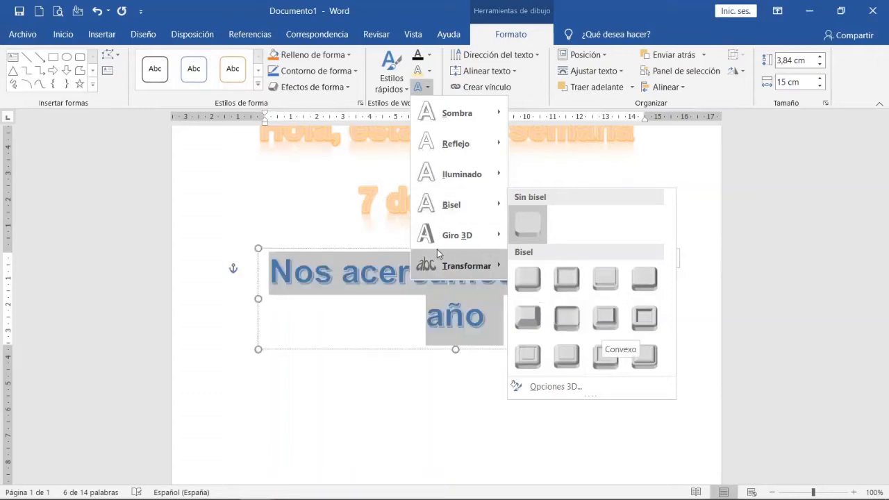
{"action": "mouse_move", "coordinate": [456, 271]}
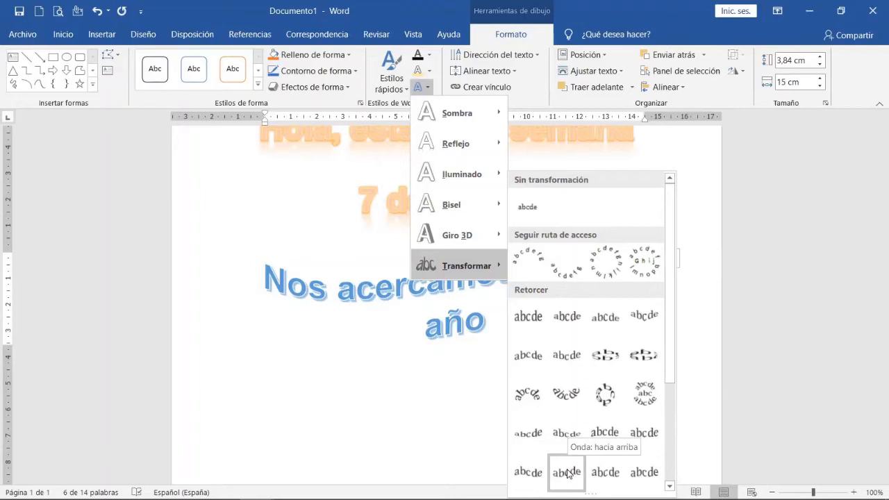
{"action": "left_click", "coordinate": [452, 417]}
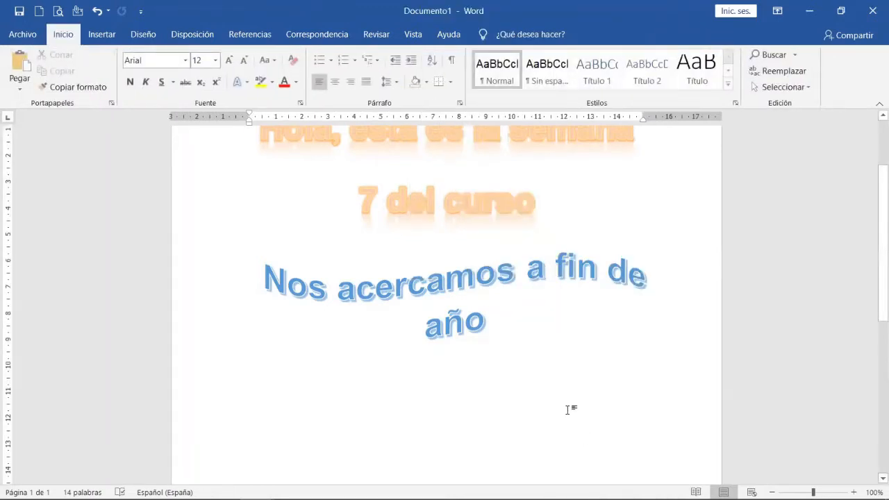
{"action": "left_click", "coordinate": [257, 271]}
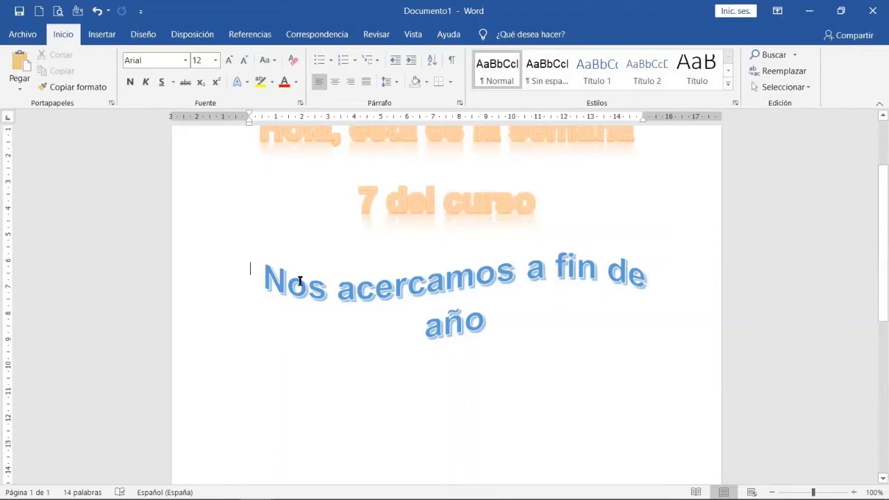
{"action": "left_click", "coordinate": [300, 399]}
{"action": "triple_click", "coordinate": [300, 402]}
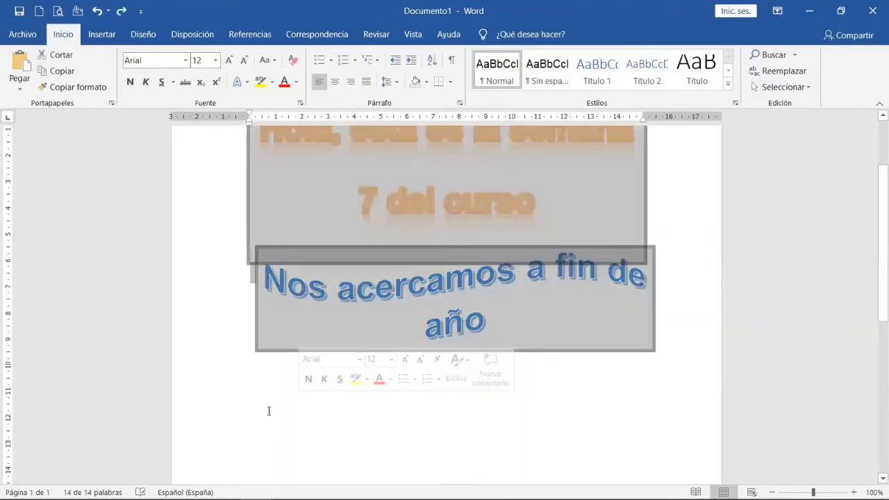
{"action": "left_click", "coordinate": [270, 412]}
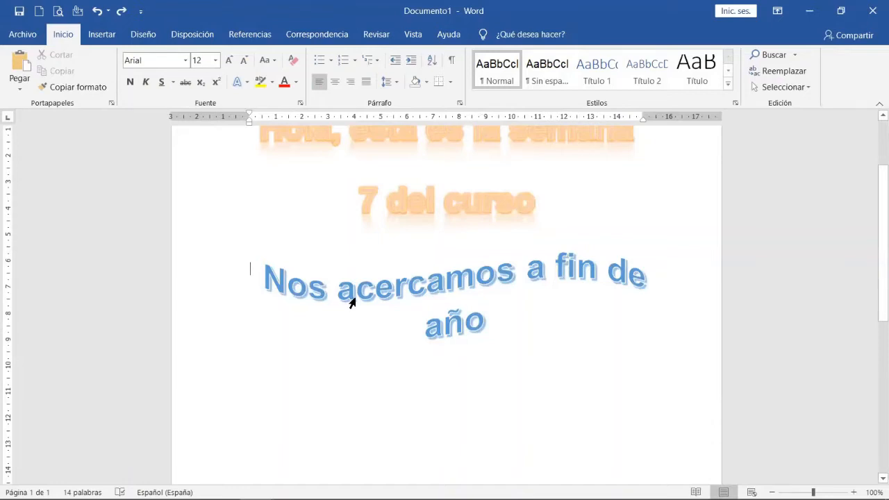
Set the lower WordArt's text wrapping to Cuadrado and enter "bmhgmhmh" as test text in the document body.
{"action": "left_click_drag", "start_coordinate": [348, 303], "coordinate": [313, 358]}
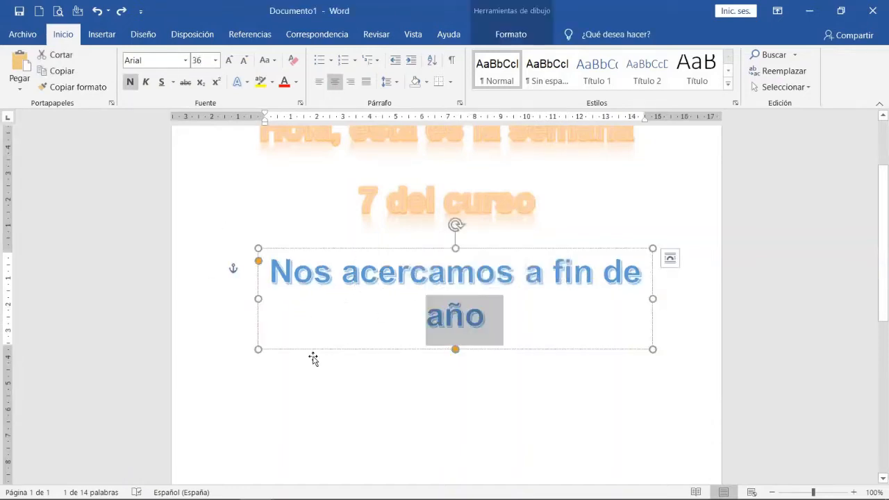
{"action": "left_click", "coordinate": [670, 258]}
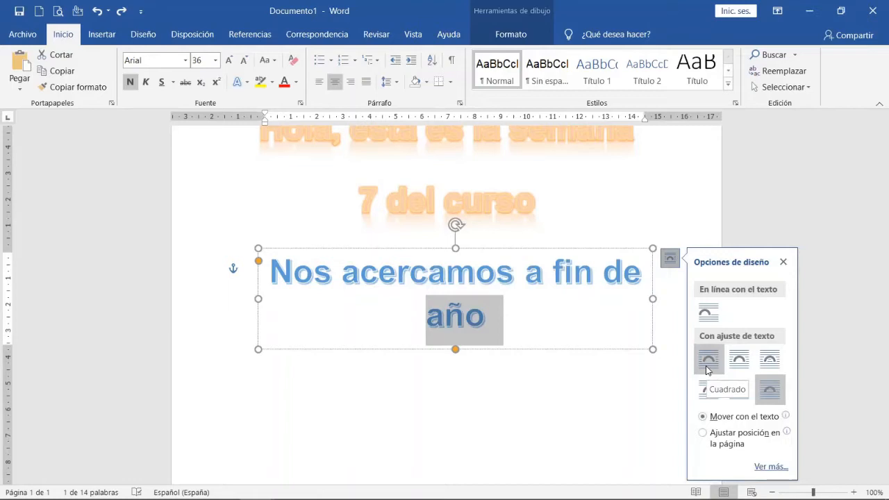
{"action": "left_click", "coordinate": [707, 370]}
{"action": "left_click", "coordinate": [335, 381]}
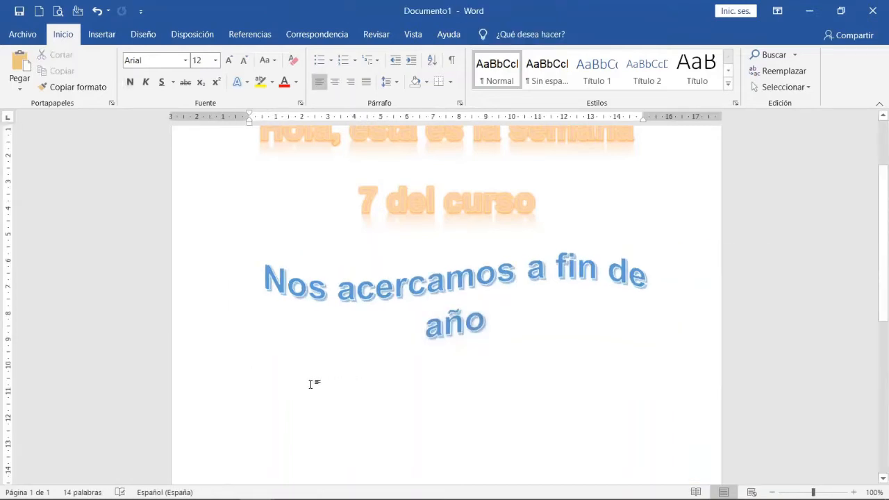
{"action": "type", "text": "bmhgmhmh"}
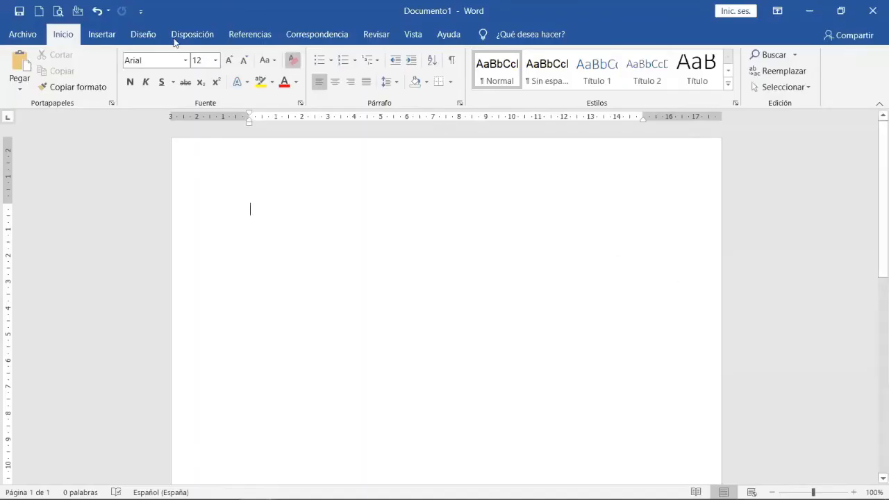
Insert the built-in simple text box into the blank document.
{"action": "left_click", "coordinate": [95, 40]}
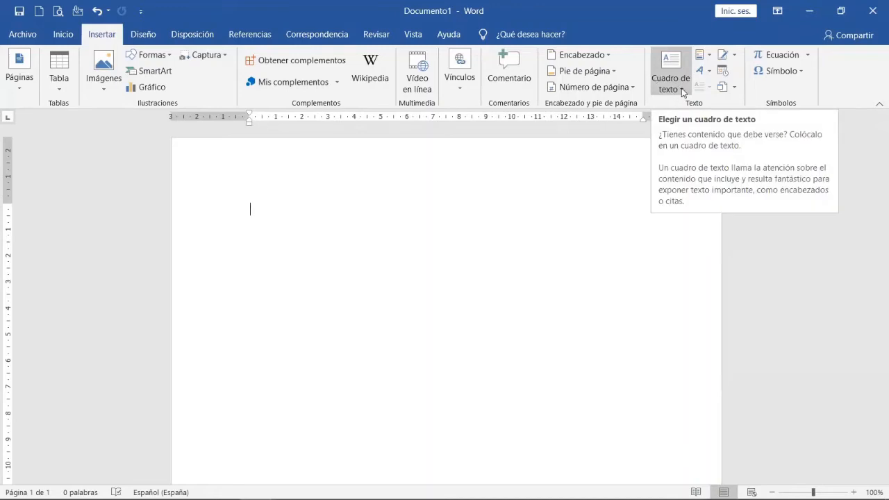
{"action": "left_click", "coordinate": [682, 90]}
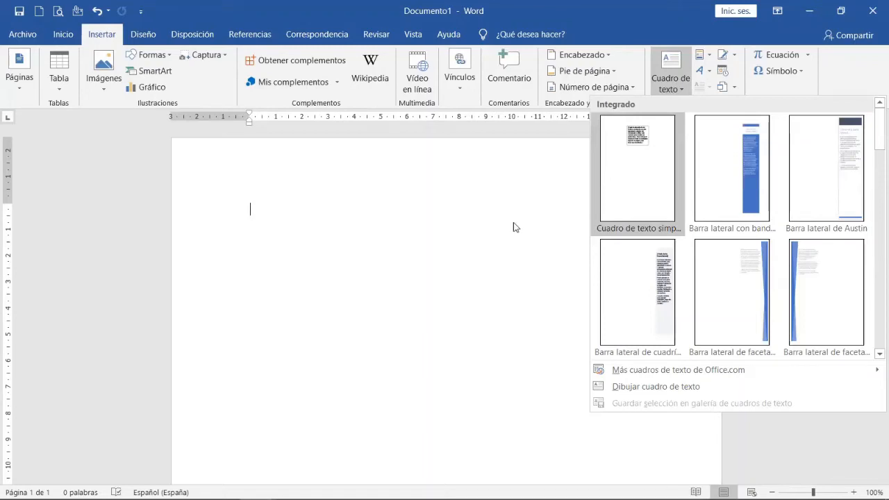
{"action": "left_click", "coordinate": [629, 173]}
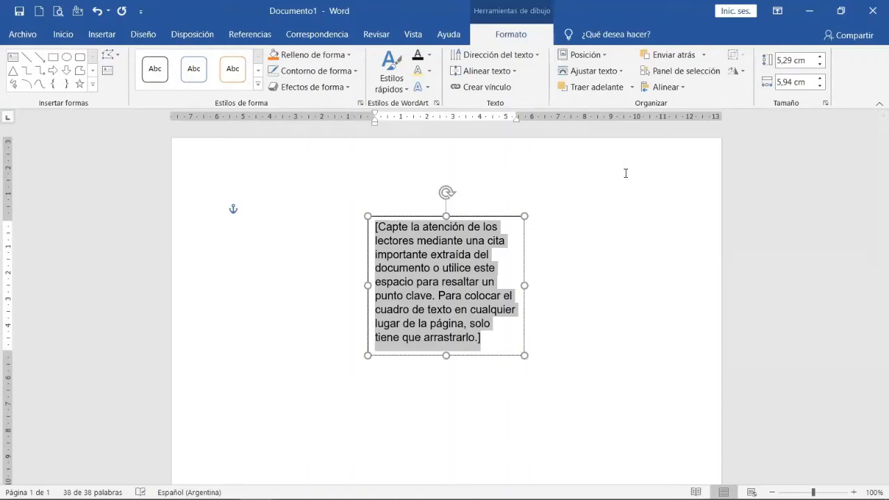
Replace the text box's placeholder with "Hola a tod@s!!!" and deselect the box.
{"action": "type", "text": "Hola"}
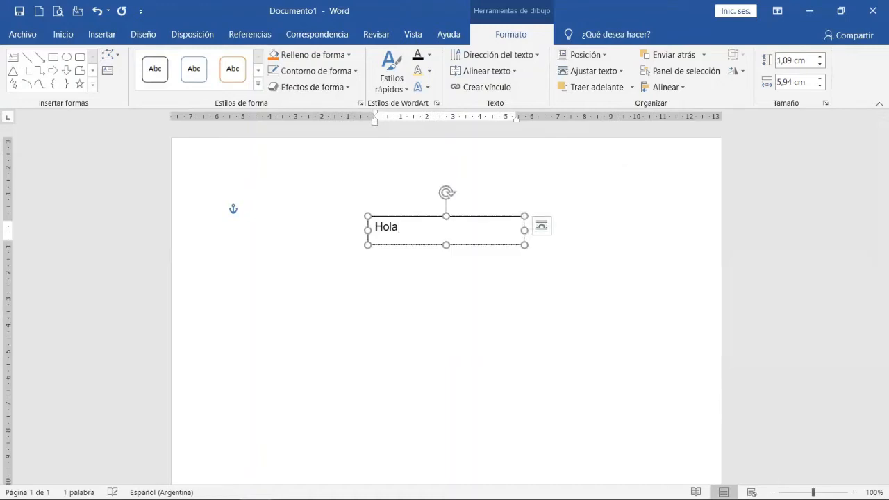
{"action": "type", "text": " a tod"}
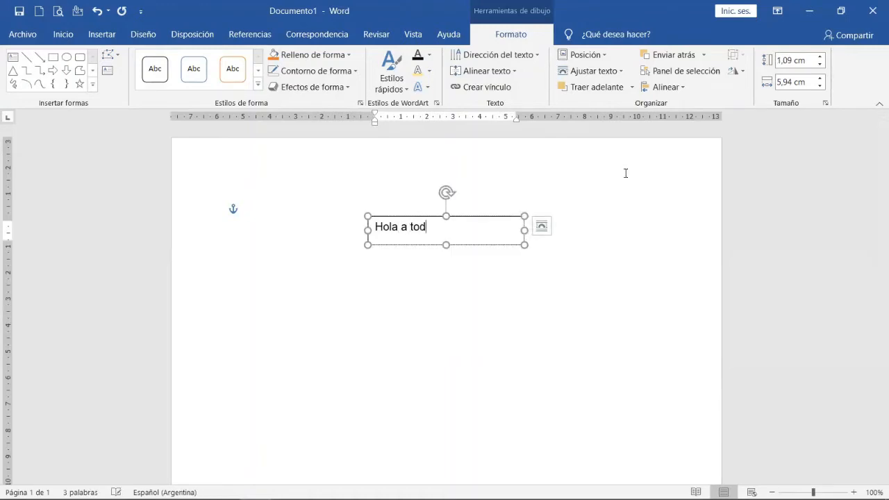
{"action": "type", "text": "@s!!!"}
{"action": "left_click", "coordinate": [511, 386]}
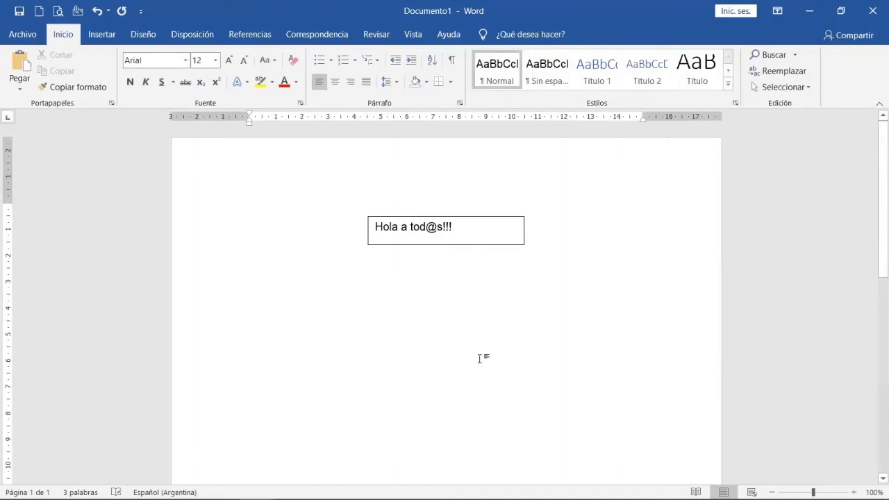
Set the "Hola a tod@s!!!" text in the box to Cooper Black at size 14.
{"action": "left_click", "coordinate": [451, 243]}
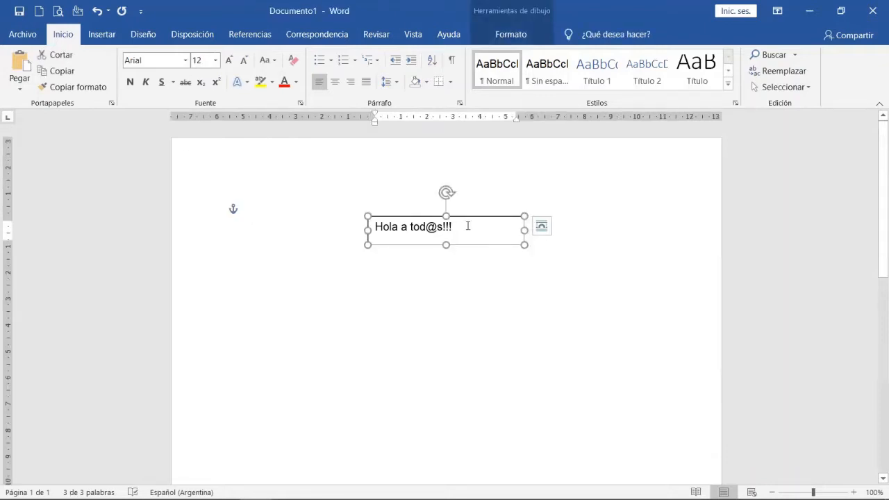
{"action": "left_click_drag", "start_coordinate": [467, 226], "coordinate": [376, 227]}
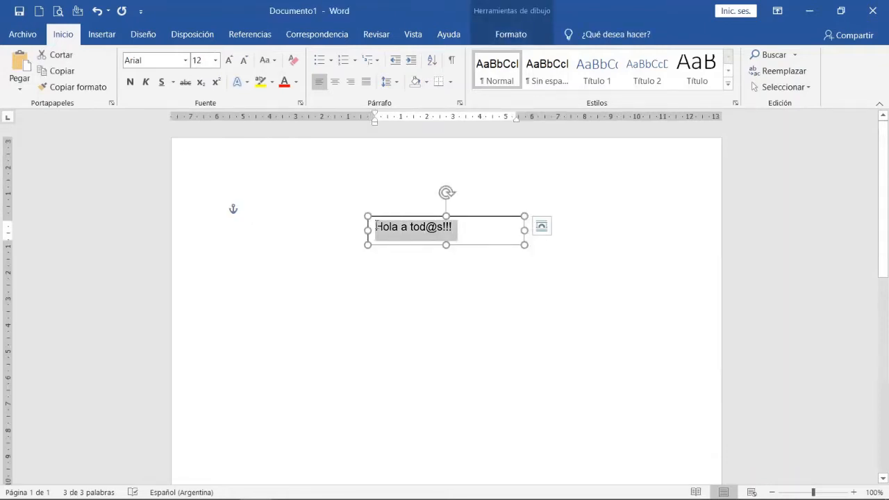
{"action": "left_click", "coordinate": [185, 60]}
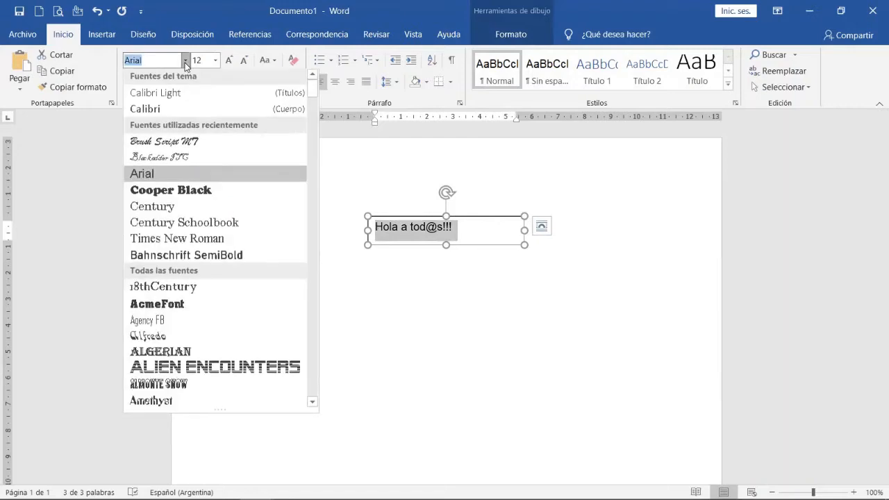
{"action": "left_click", "coordinate": [158, 192]}
{"action": "left_click", "coordinate": [229, 61]}
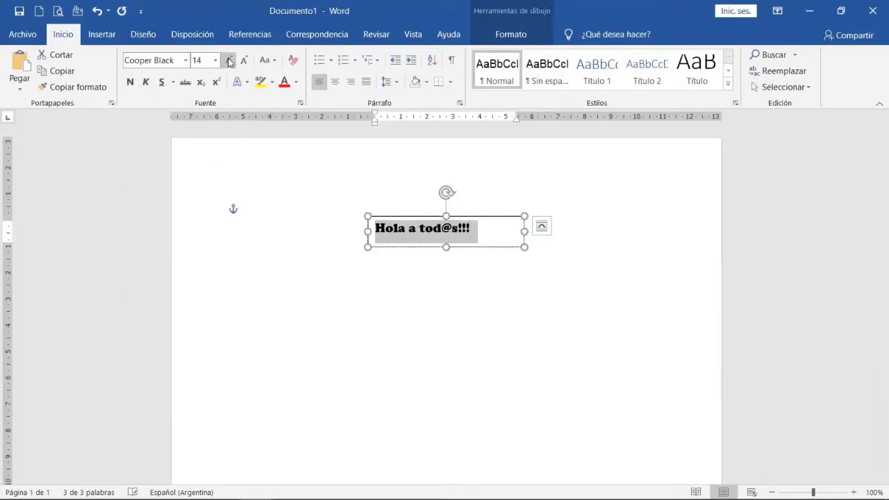
Centre the text box's greeting and highlight it in yellow.
{"action": "left_click", "coordinate": [335, 82]}
{"action": "left_click", "coordinate": [260, 82]}
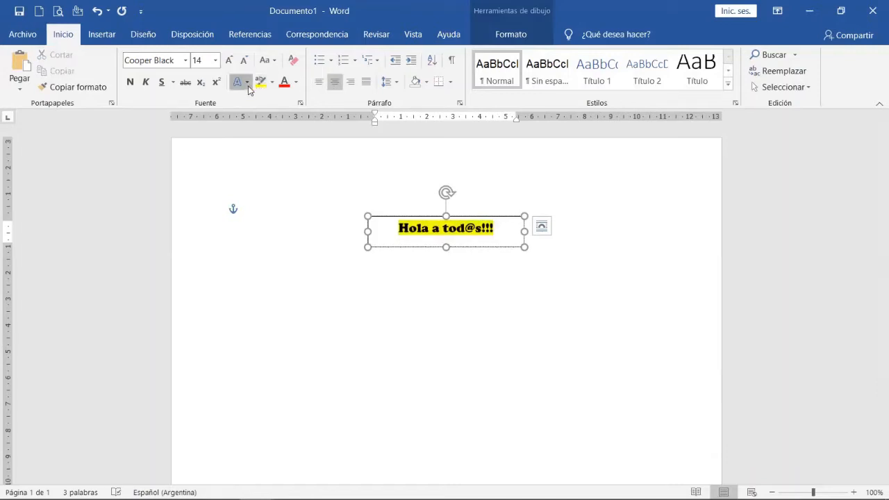
Try a preset text effect on the greeting, and remove its yellow highlight.
{"action": "left_click", "coordinate": [247, 82]}
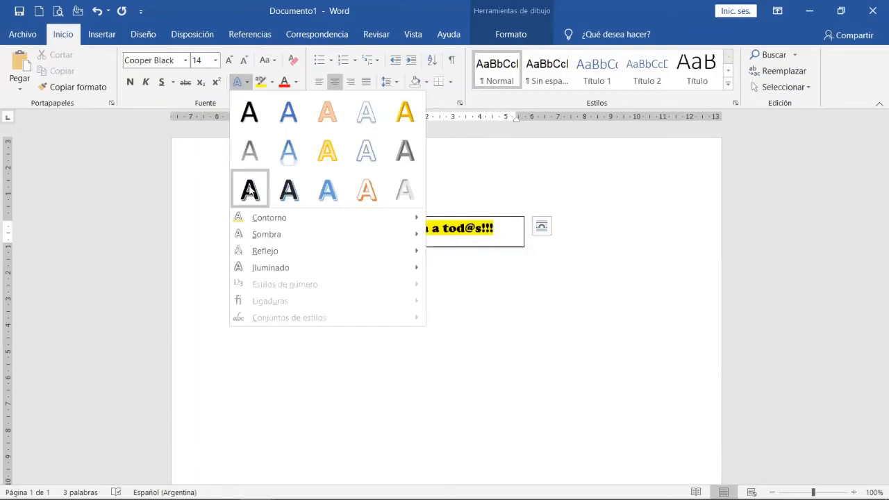
{"action": "left_click", "coordinate": [316, 193]}
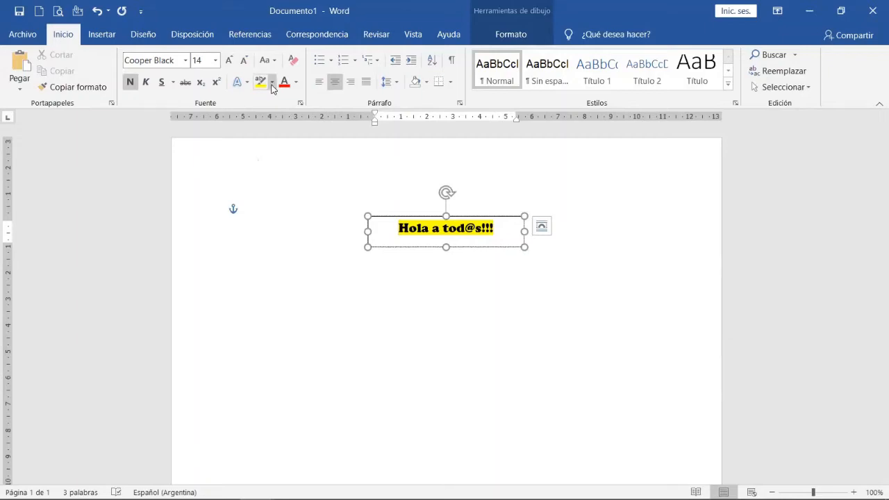
{"action": "left_click_drag", "start_coordinate": [495, 226], "coordinate": [396, 227]}
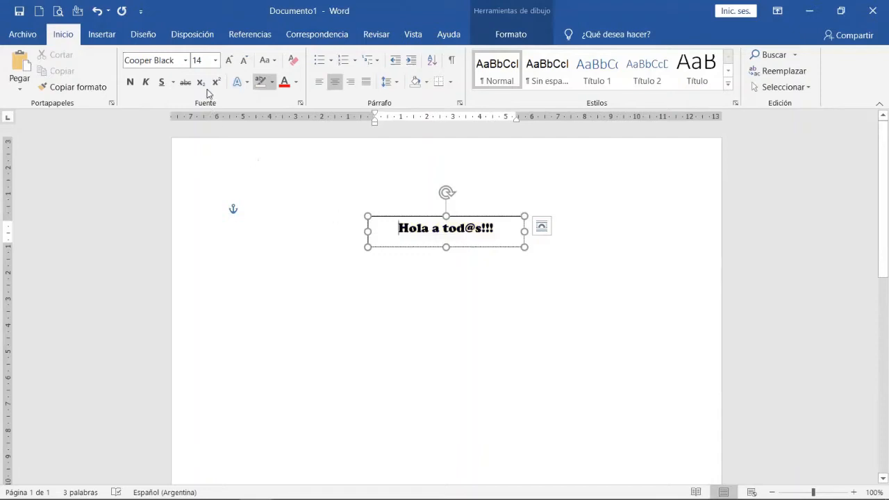
{"action": "left_click", "coordinate": [258, 85]}
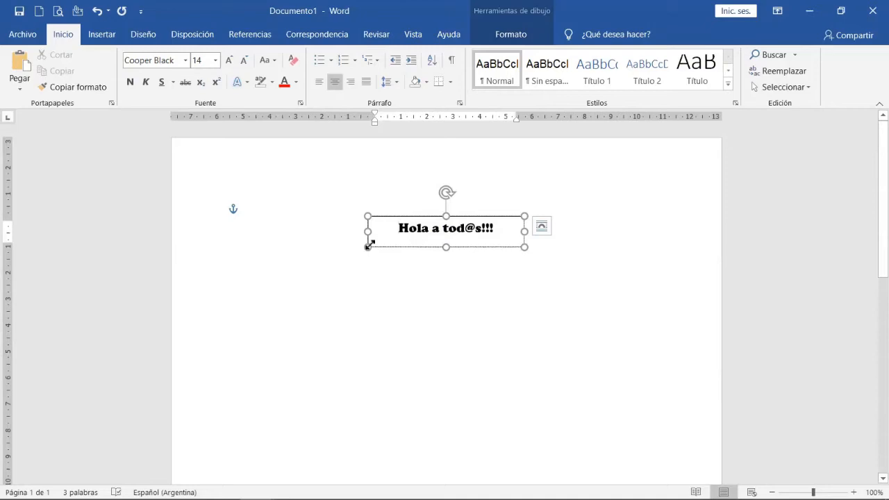
Resize the greeting's text box to about 6.09 cm wide by 1.38 cm high and place it left of the page's centre.
{"action": "left_click_drag", "start_coordinate": [368, 247], "coordinate": [308, 228]}
{"action": "left_click", "coordinate": [438, 354]}
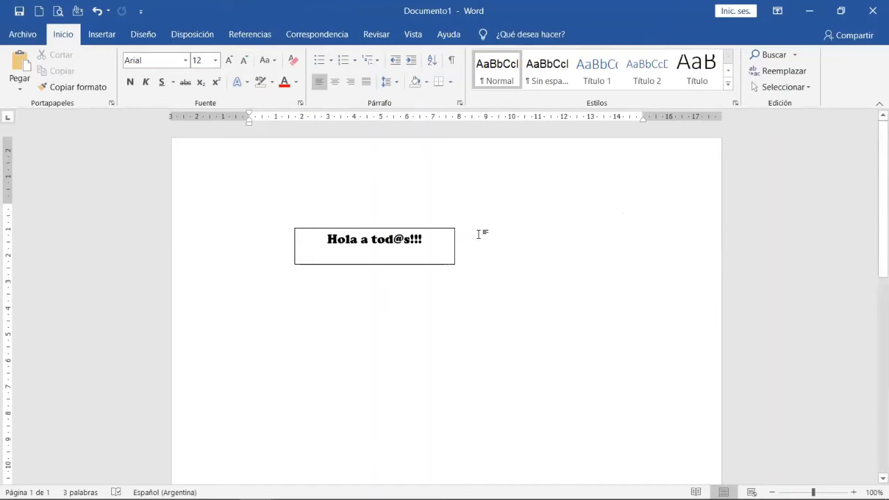
Remove the outline from the greeting's text box with Sin contorno, and deselect the box.
{"action": "left_click", "coordinate": [370, 265]}
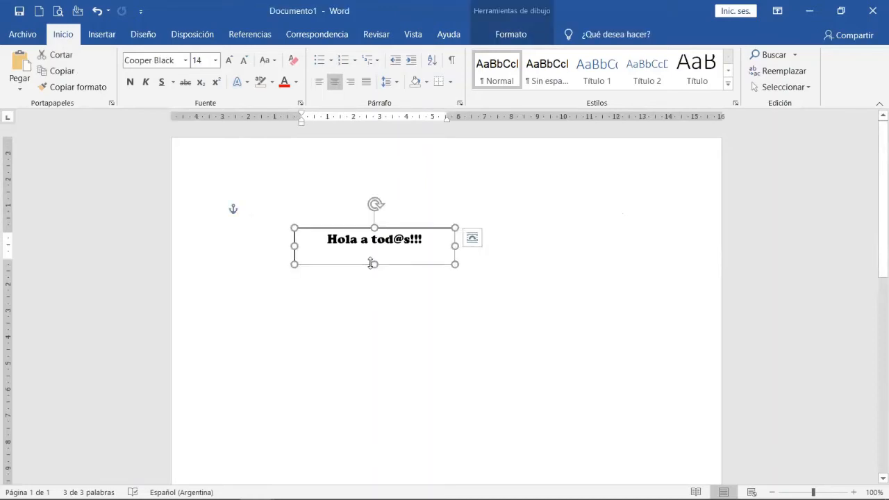
{"action": "left_click", "coordinate": [512, 35]}
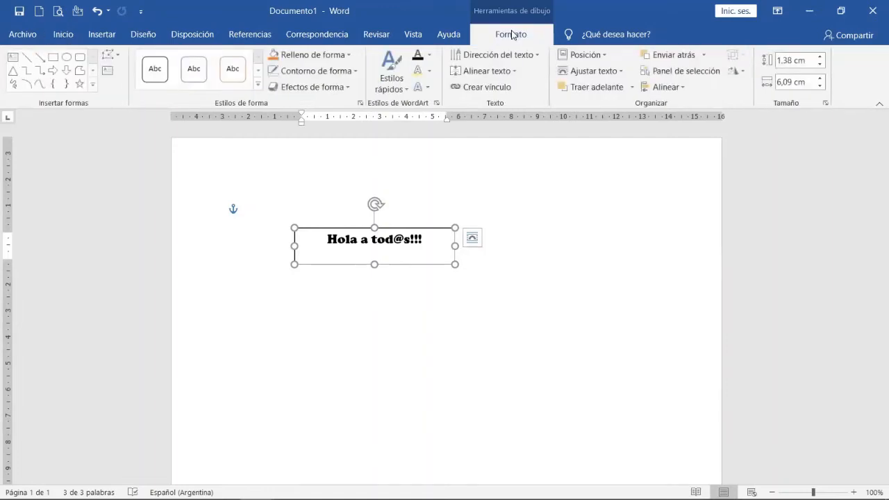
{"action": "left_click", "coordinate": [355, 72]}
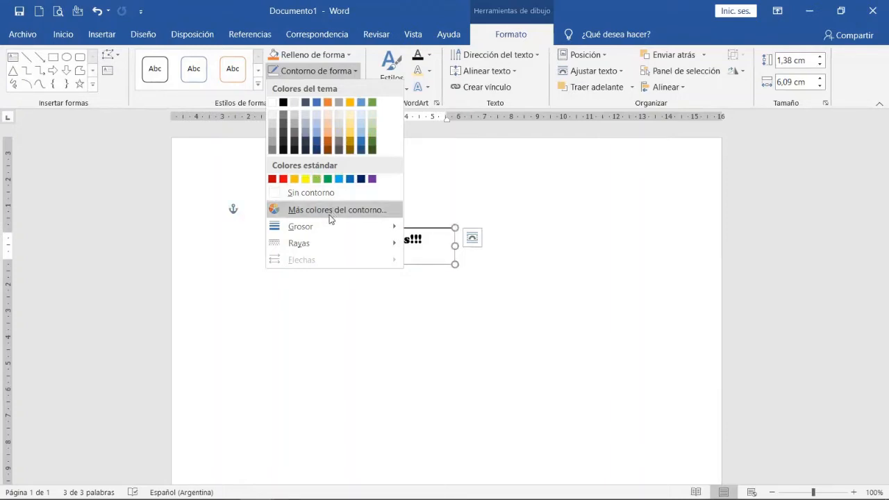
{"action": "mouse_move", "coordinate": [326, 229]}
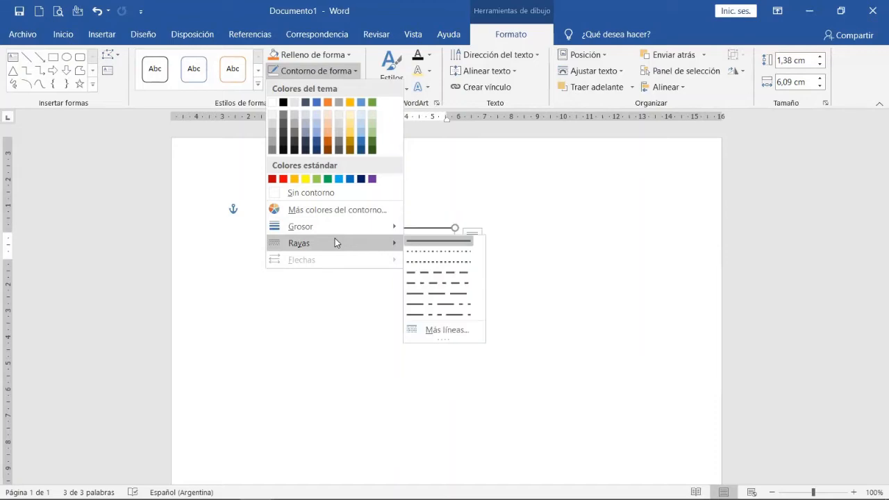
{"action": "left_click", "coordinate": [305, 193]}
{"action": "left_click", "coordinate": [367, 349]}
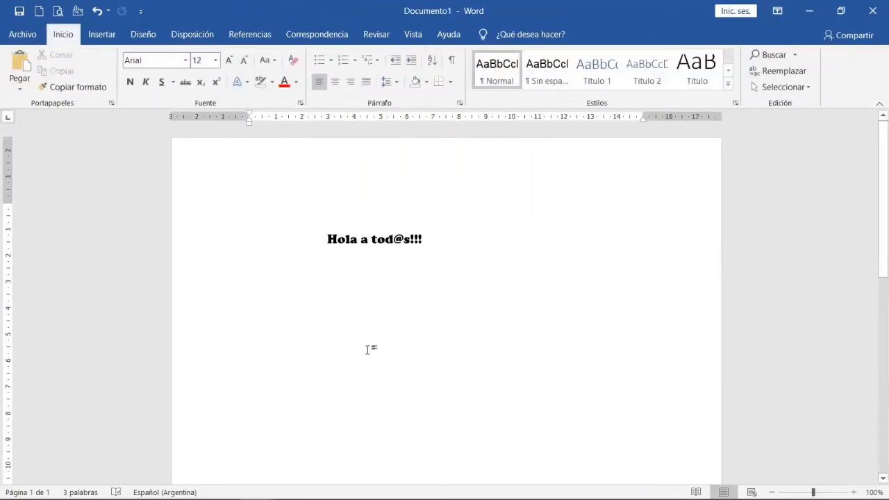
Move the greeting's text box to the upper right of the page and back to the horizontal centre.
{"action": "left_click", "coordinate": [351, 245]}
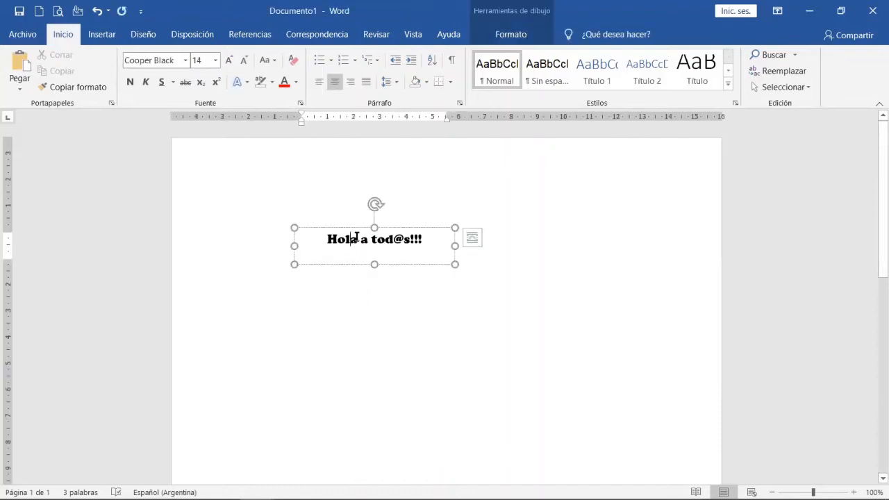
{"action": "left_click_drag", "start_coordinate": [354, 224], "coordinate": [554, 210]}
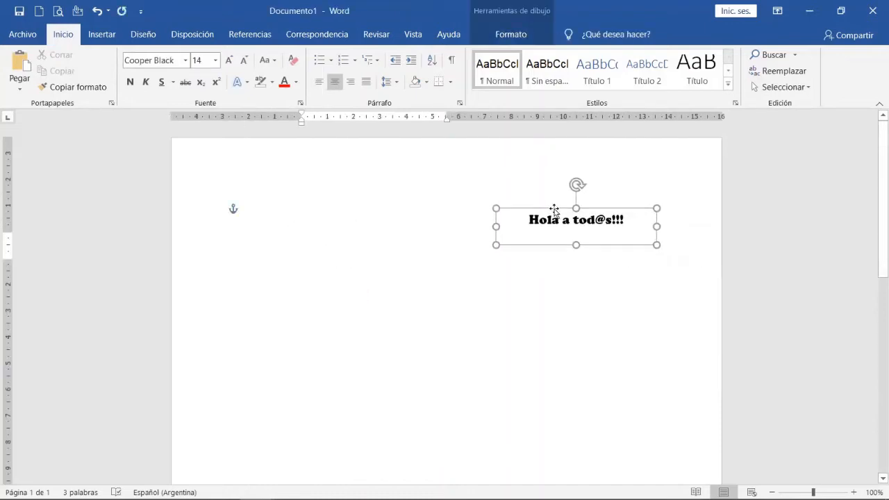
{"action": "left_click", "coordinate": [488, 337]}
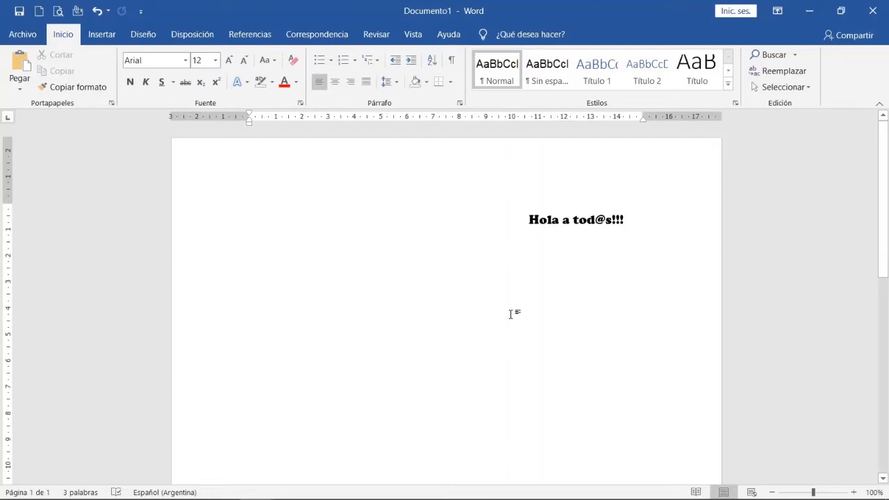
{"action": "left_click", "coordinate": [563, 232]}
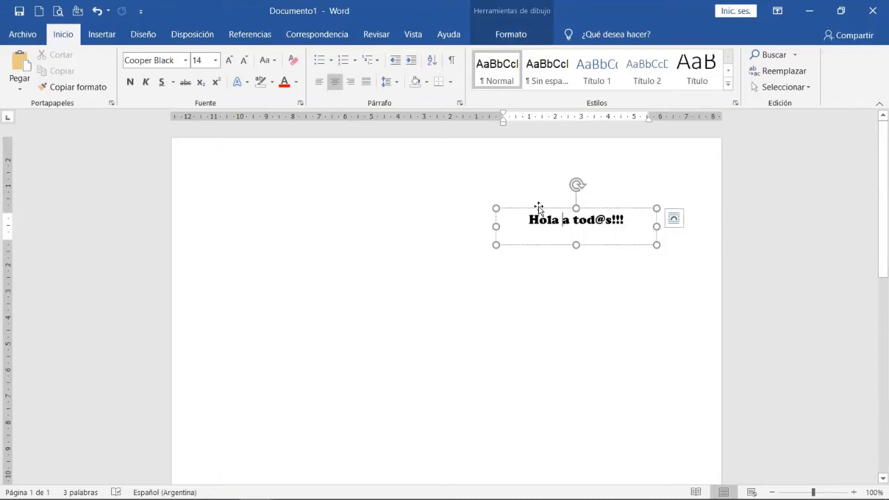
{"action": "left_click_drag", "start_coordinate": [539, 208], "coordinate": [409, 209]}
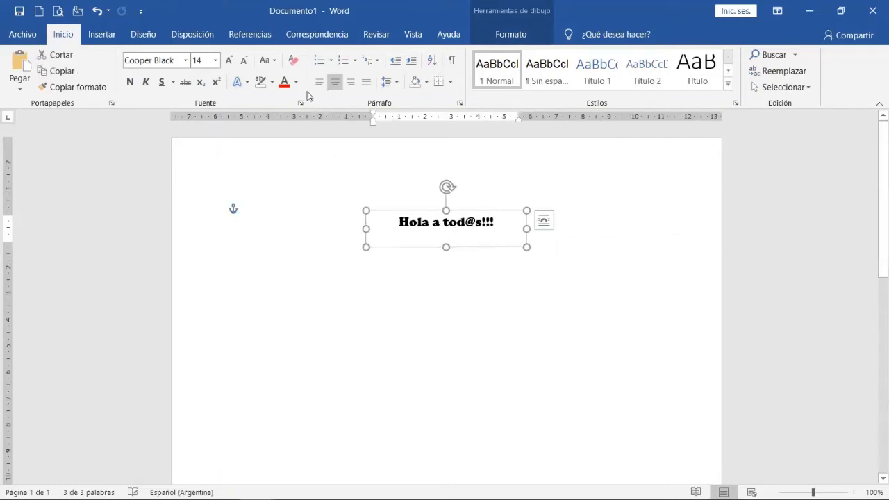
Try outside borders (Bordes externos) around the greeting paragraph, and undo them.
{"action": "left_click", "coordinate": [451, 85]}
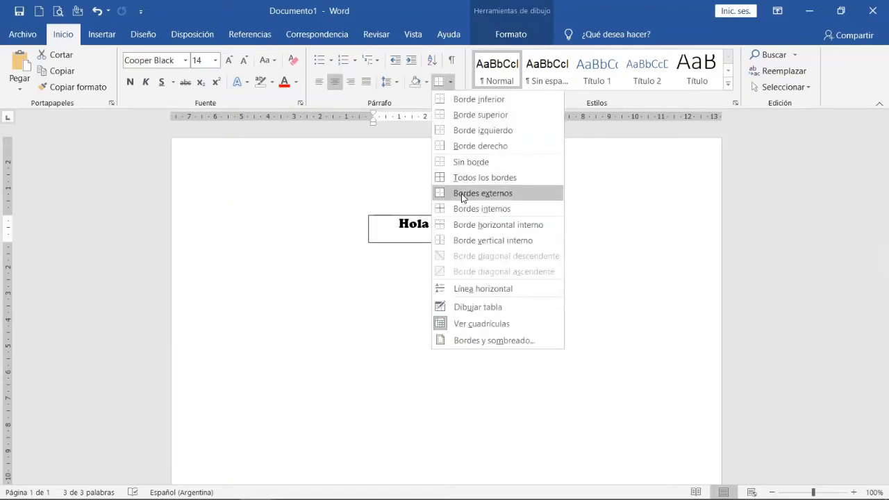
{"action": "left_click", "coordinate": [419, 363]}
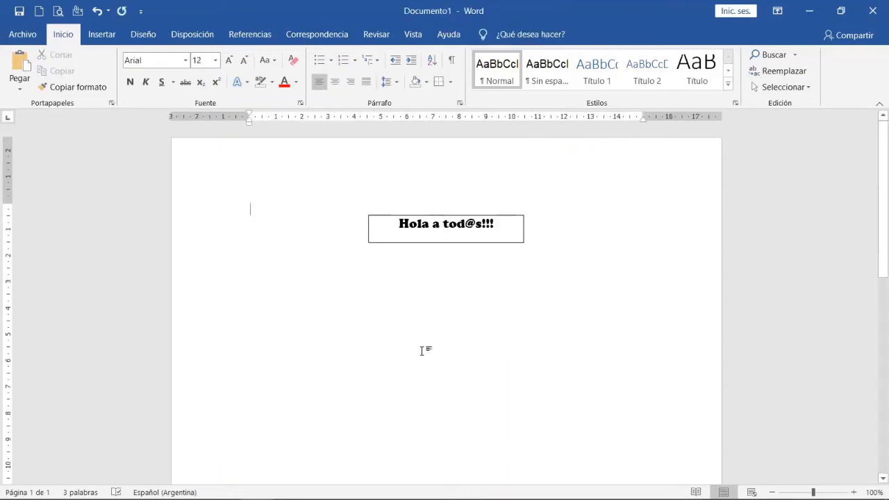
{"action": "left_click", "coordinate": [96, 13]}
{"action": "key", "text": "ctrl+z"}
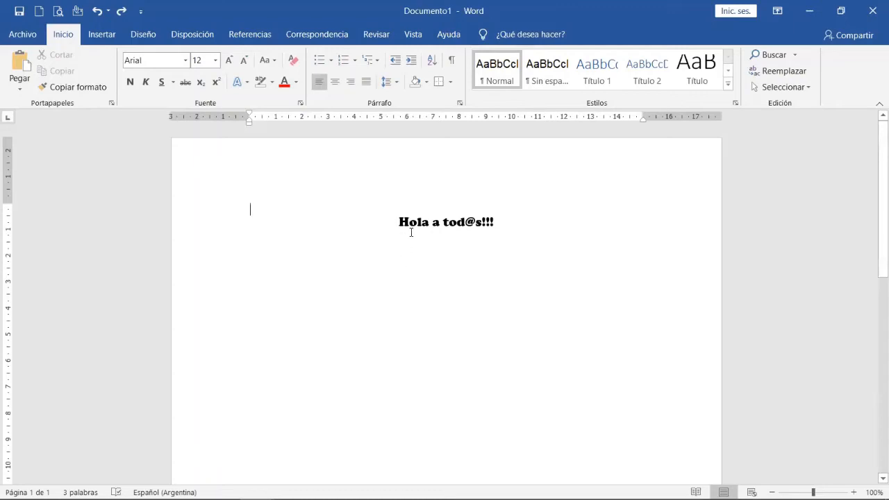
Enlarge the whole greeting in the text box to size 20 and deselect the box.
{"action": "left_click", "coordinate": [419, 222]}
{"action": "left_click_drag", "start_coordinate": [399, 221], "coordinate": [484, 221]}
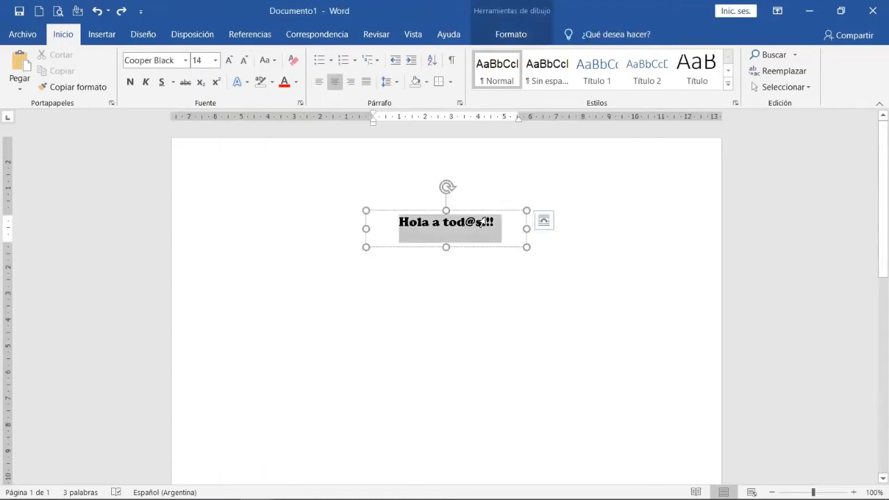
{"action": "left_click", "coordinate": [229, 59]}
{"action": "left_click", "coordinate": [229, 60]}
{"action": "left_click", "coordinate": [228, 60]}
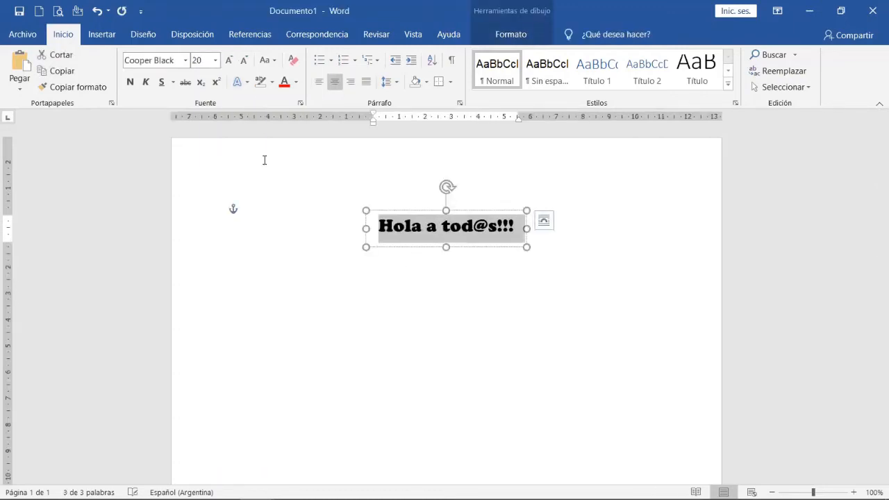
{"action": "left_click", "coordinate": [332, 320]}
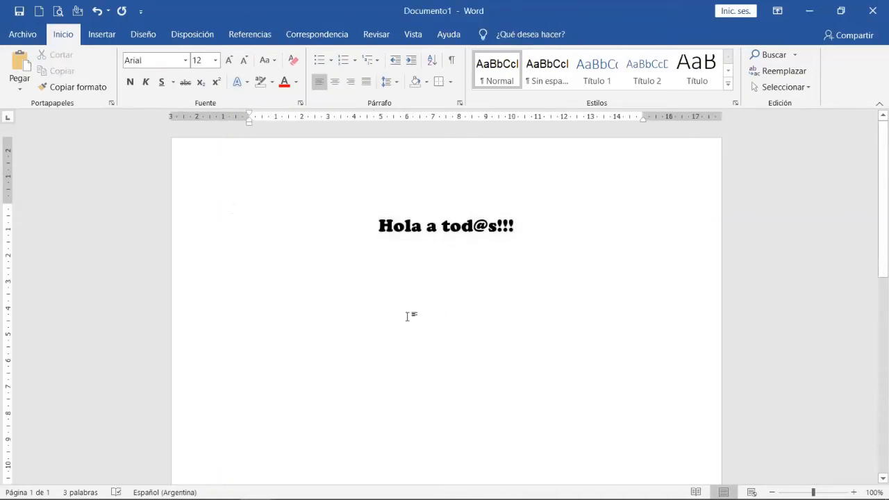
Draw a text box about 6.5 cm wide and 1.12 cm high below the greeting, and enter "Semana 7" in it.
{"action": "scroll", "coordinate": [299, 297], "scroll_direction": "down", "scroll_amount": 1}
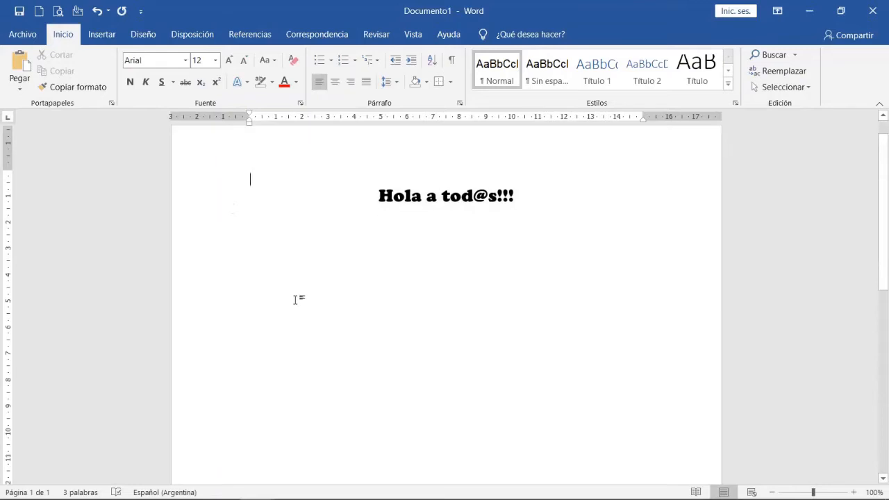
{"action": "left_click", "coordinate": [110, 35]}
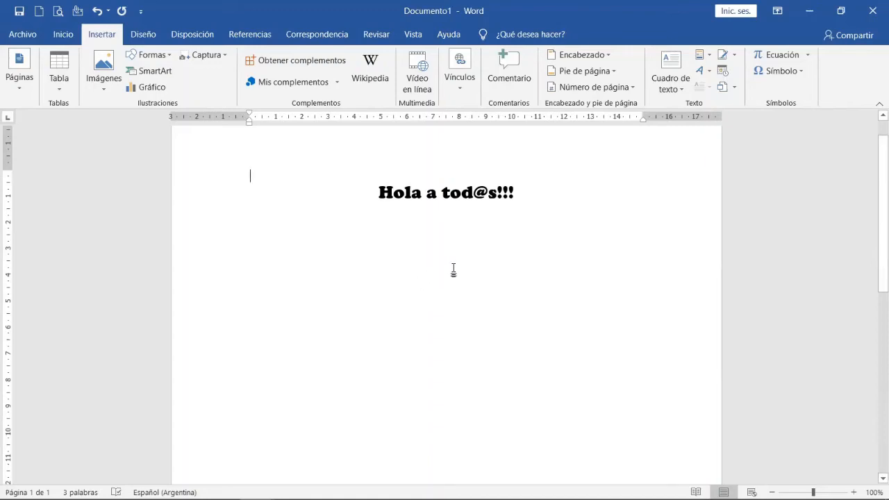
{"action": "left_click", "coordinate": [671, 83]}
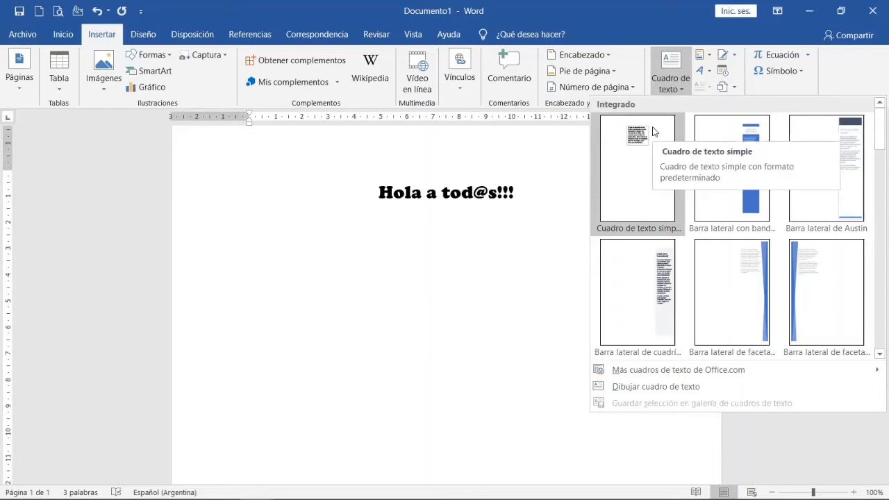
{"action": "left_click", "coordinate": [618, 387]}
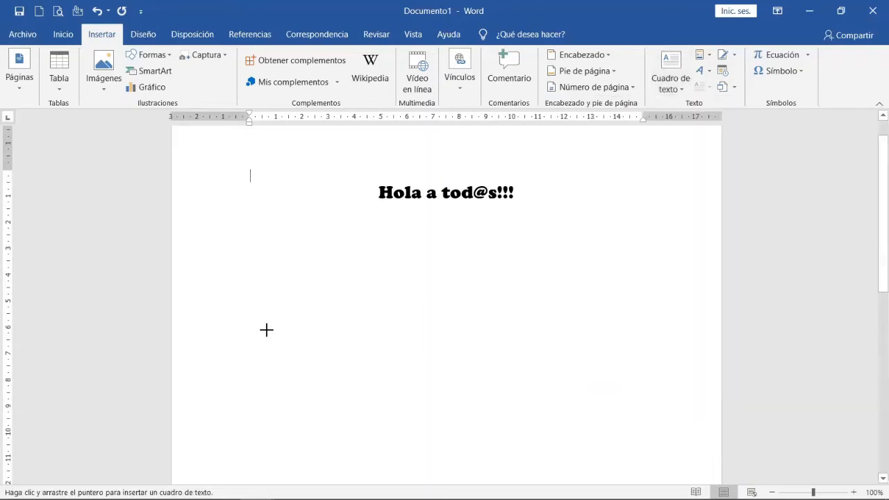
{"action": "mouse_move", "coordinate": [268, 331]}
{"action": "left_mouse_down"}
{"action": "mouse_move", "coordinate": [355, 359]}
{"action": "mouse_move", "coordinate": [438, 360]}
{"action": "left_mouse_up"}
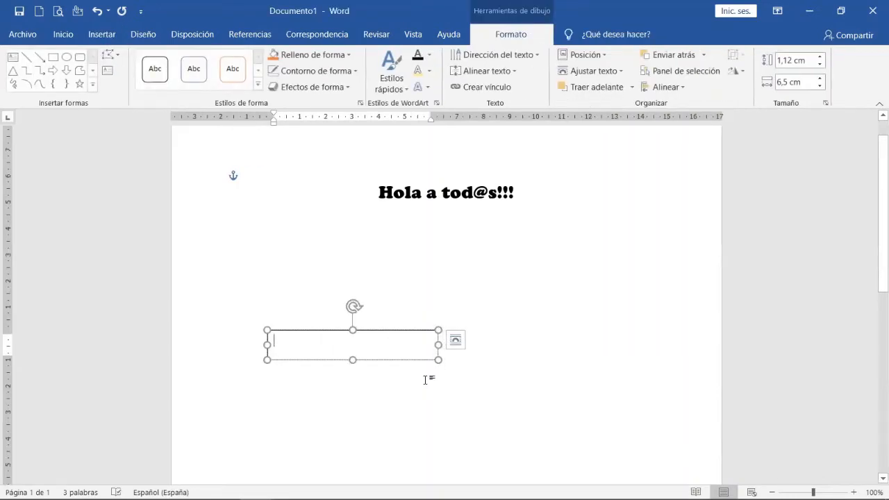
{"action": "type", "text": "Semana 7"}
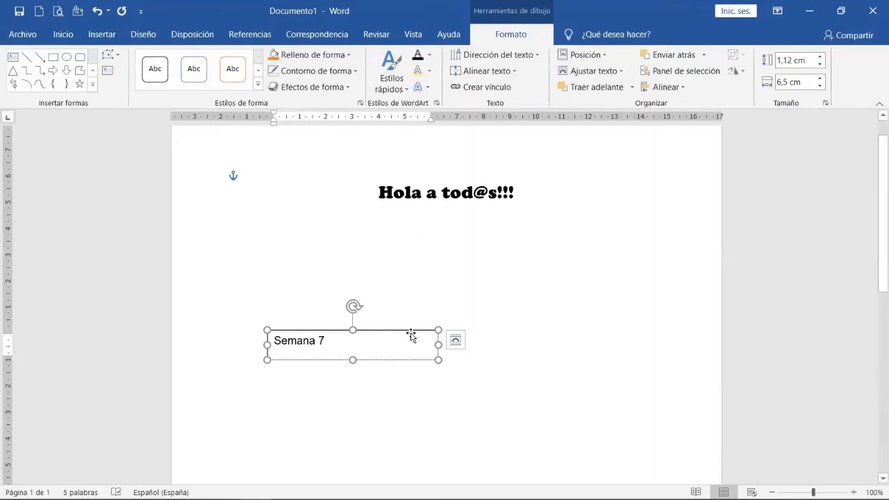
Shrink the "Semana 7" text box to fit its text, and move it to the page's right side and back to the upper left.
{"action": "left_click_drag", "start_coordinate": [439, 360], "coordinate": [335, 355]}
{"action": "left_click", "coordinate": [509, 359]}
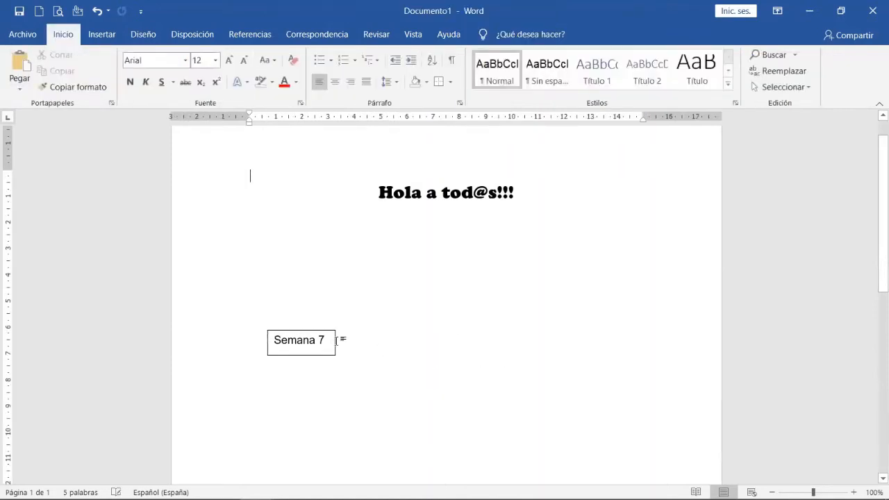
{"action": "left_click_drag", "start_coordinate": [317, 332], "coordinate": [628, 272]}
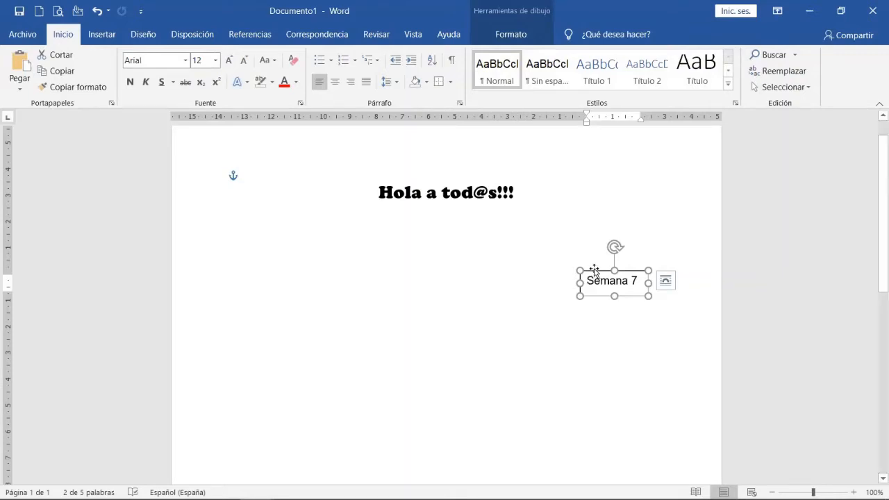
{"action": "left_click_drag", "start_coordinate": [595, 271], "coordinate": [279, 227]}
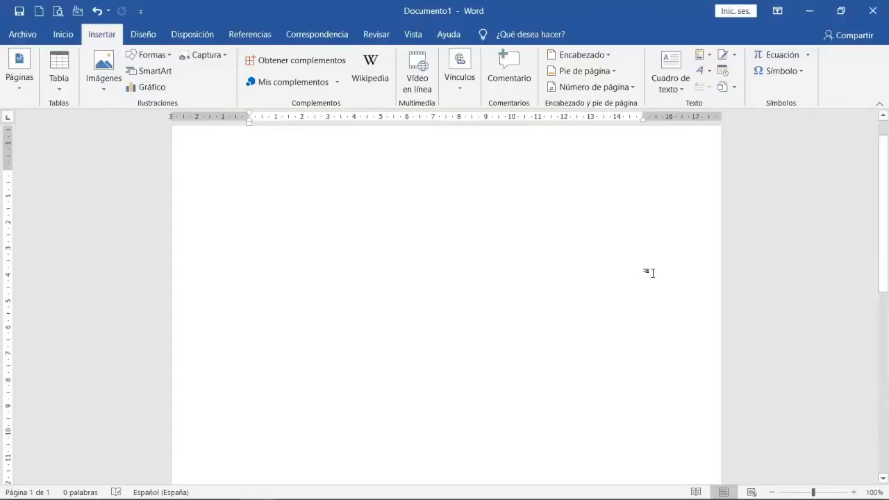
Insert an equation in the empty document using the built-in Área del círculo formula, and leave the equation.
{"action": "left_click", "coordinate": [775, 58]}
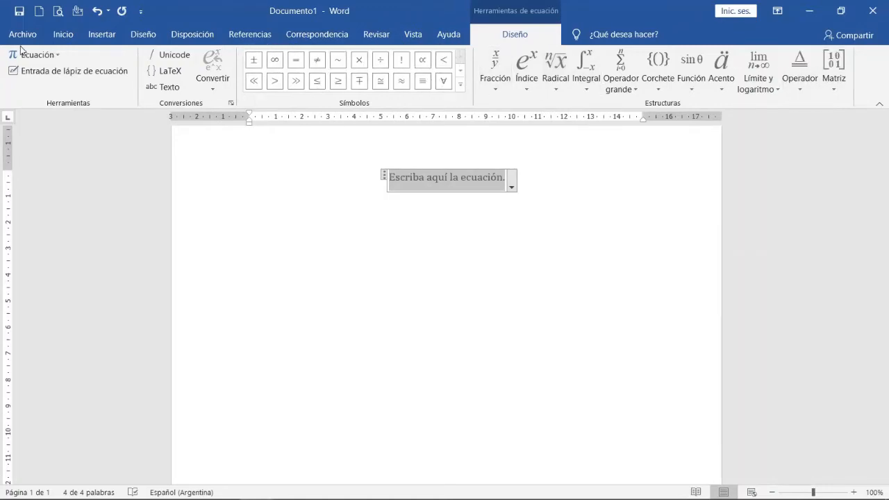
{"action": "left_click", "coordinate": [59, 53]}
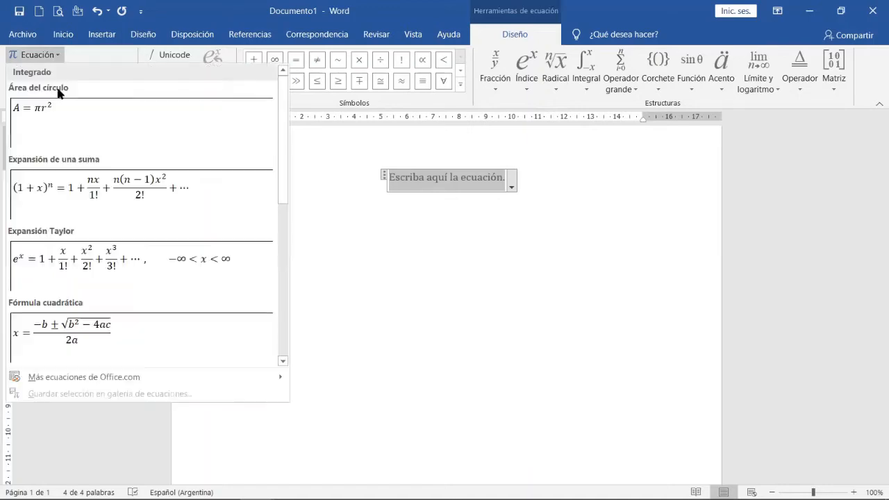
{"action": "left_click", "coordinate": [44, 126]}
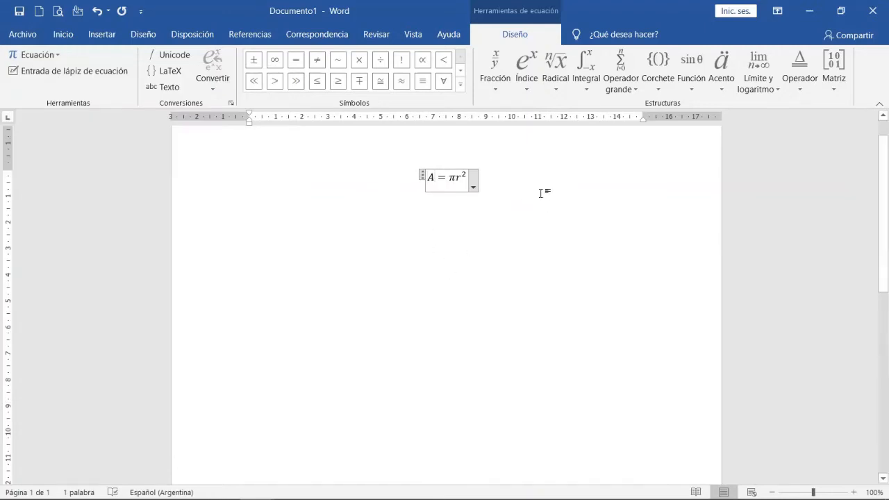
{"action": "left_click", "coordinate": [540, 193]}
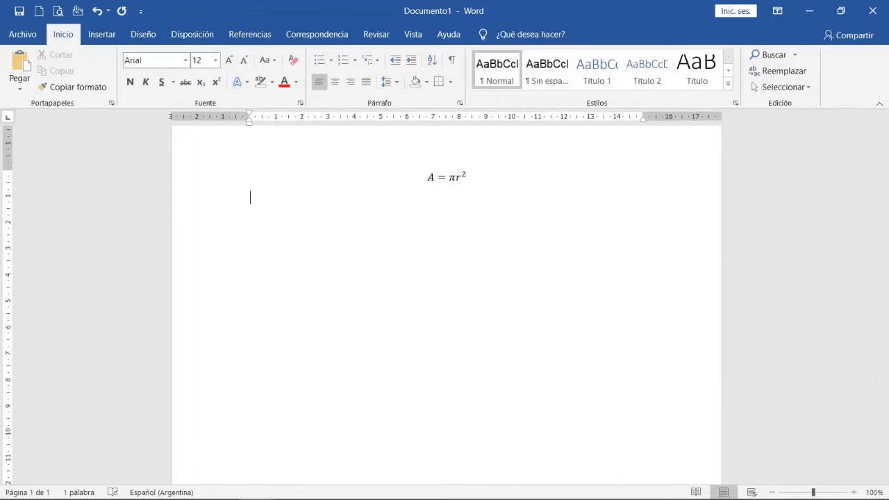
{"action": "left_click", "coordinate": [102, 34]}
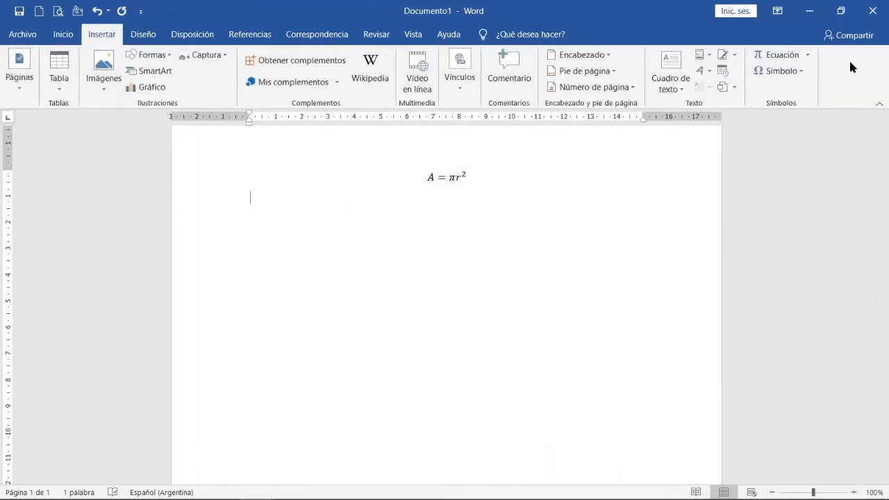
Insert the summation symbol ∑ on the line below the equation.
{"action": "left_click", "coordinate": [806, 76]}
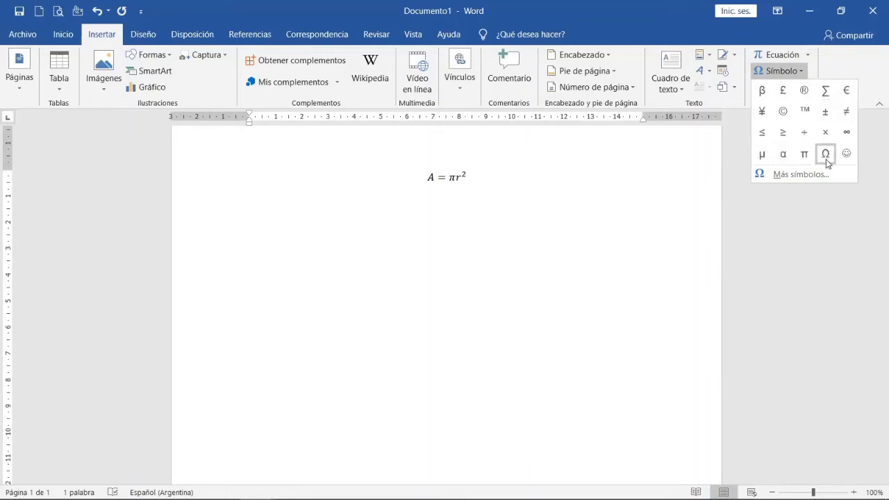
{"action": "left_click", "coordinate": [825, 92]}
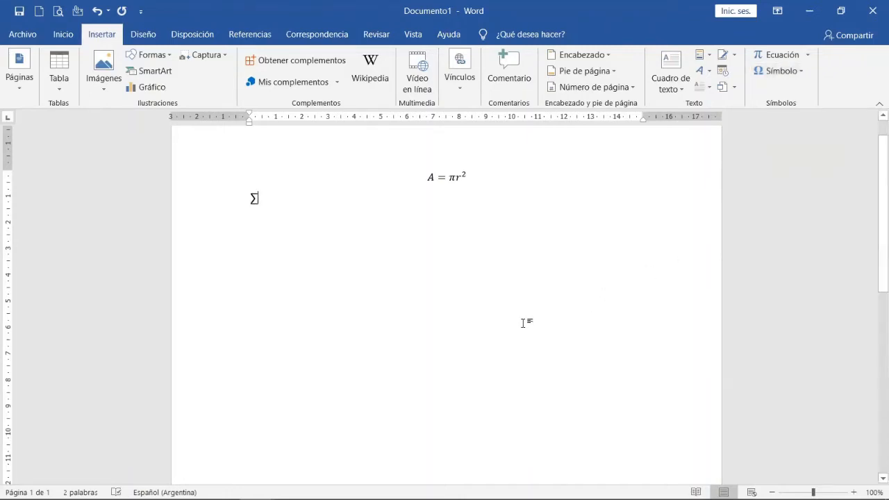
Examine the full symbol set and the list of special characters with their shortcuts.
{"action": "left_click", "coordinate": [801, 71]}
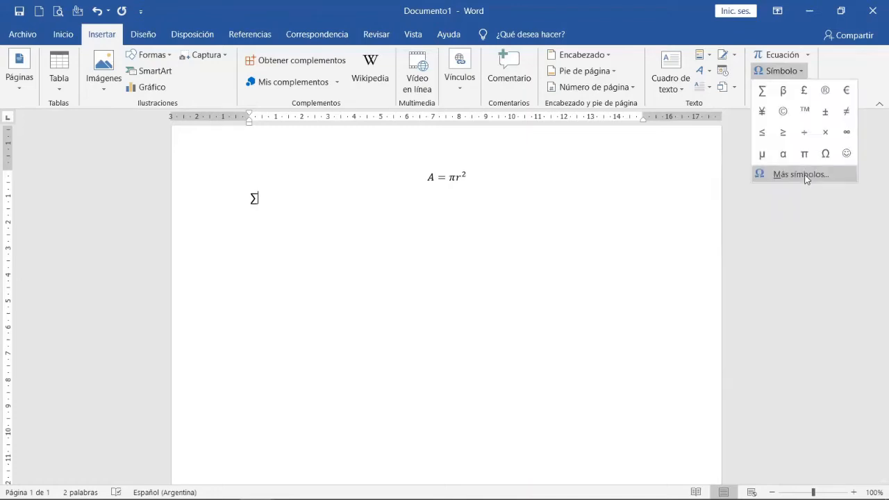
{"action": "left_click", "coordinate": [803, 174]}
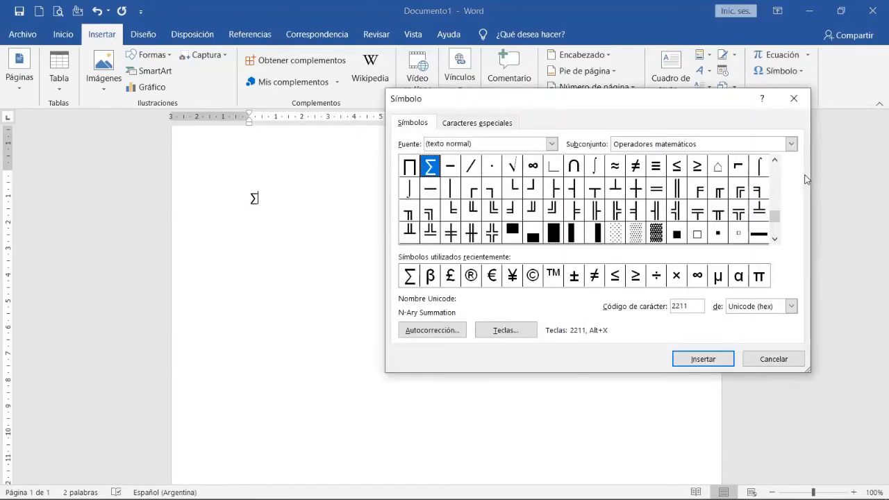
{"action": "left_click", "coordinate": [495, 124]}
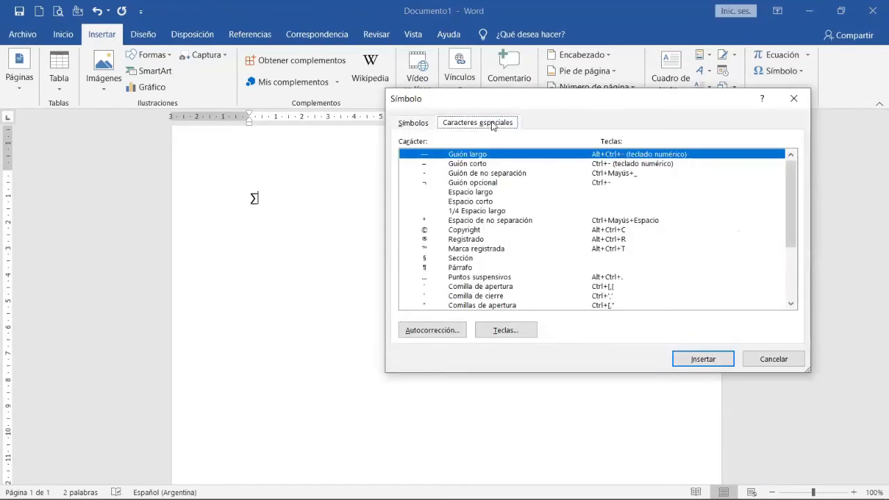
{"action": "left_click", "coordinate": [417, 123]}
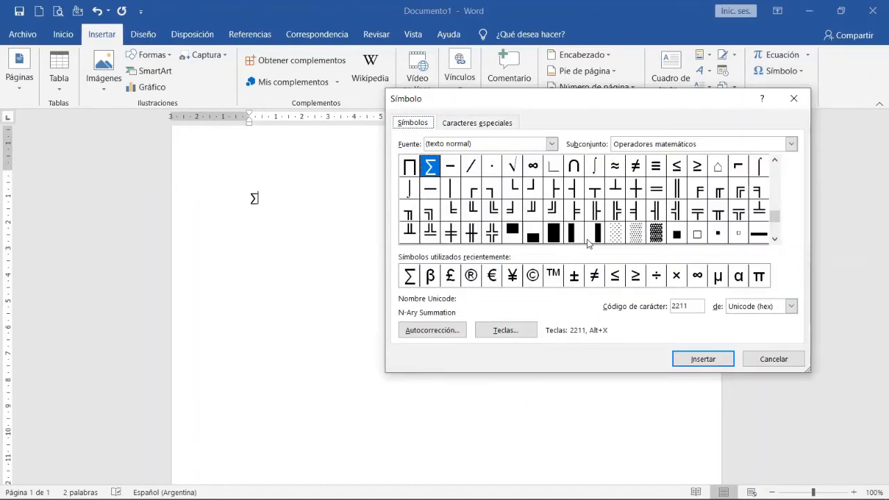
{"action": "left_click", "coordinate": [478, 123]}
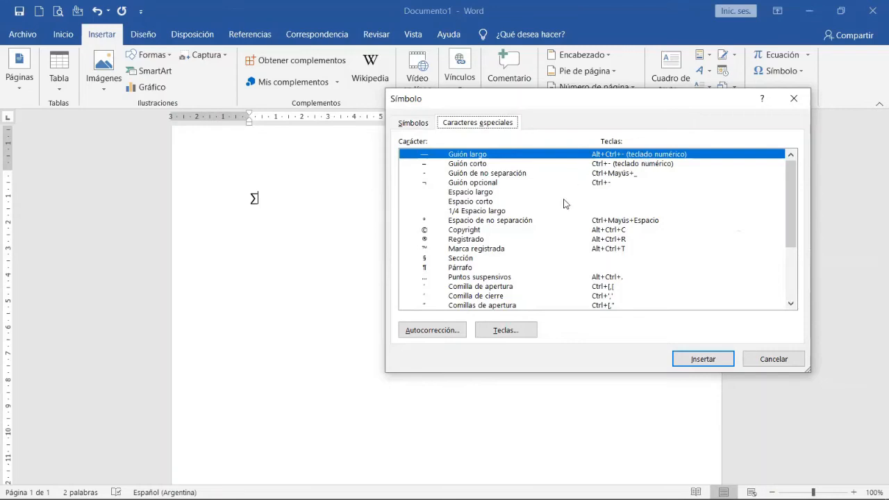
{"action": "scroll", "coordinate": [749, 239], "scroll_direction": "down", "scroll_amount": 4}
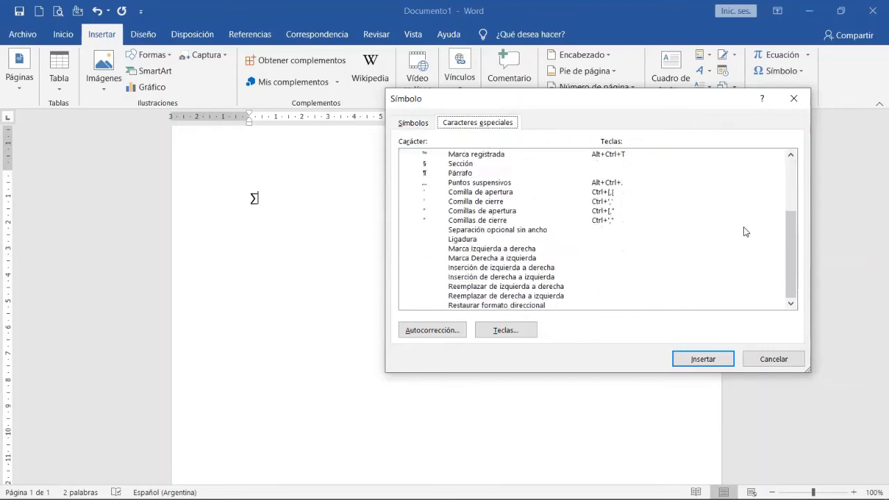
{"action": "scroll", "coordinate": [694, 226], "scroll_direction": "up", "scroll_amount": 4}
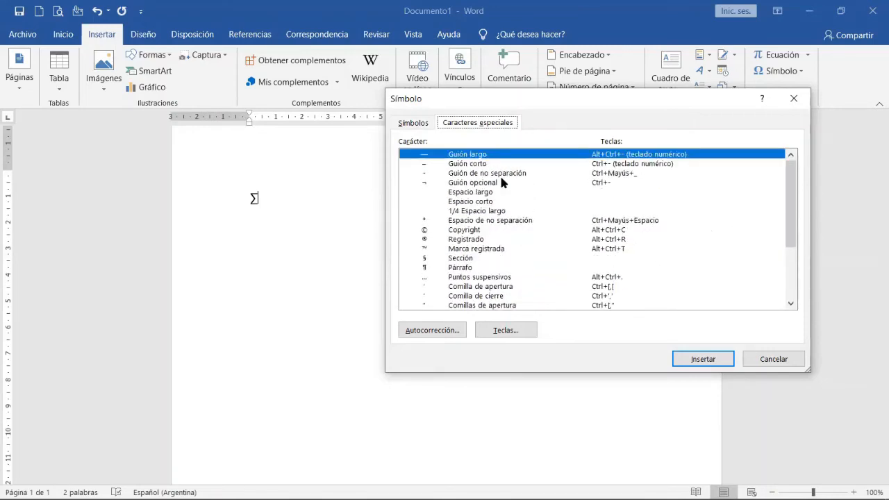
Insert the Greek small letter beta (β) after the ∑ from the recently used symbols, and leave the symbol dialog.
{"action": "left_click", "coordinate": [413, 128]}
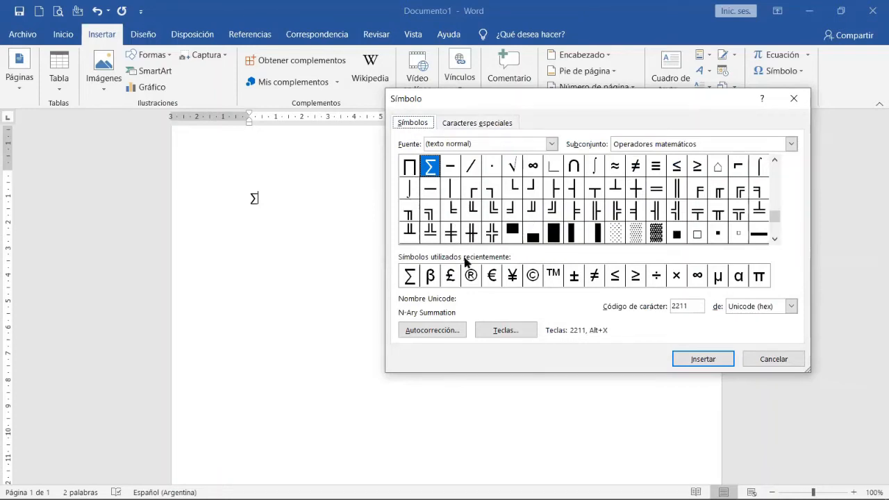
{"action": "left_click", "coordinate": [429, 277]}
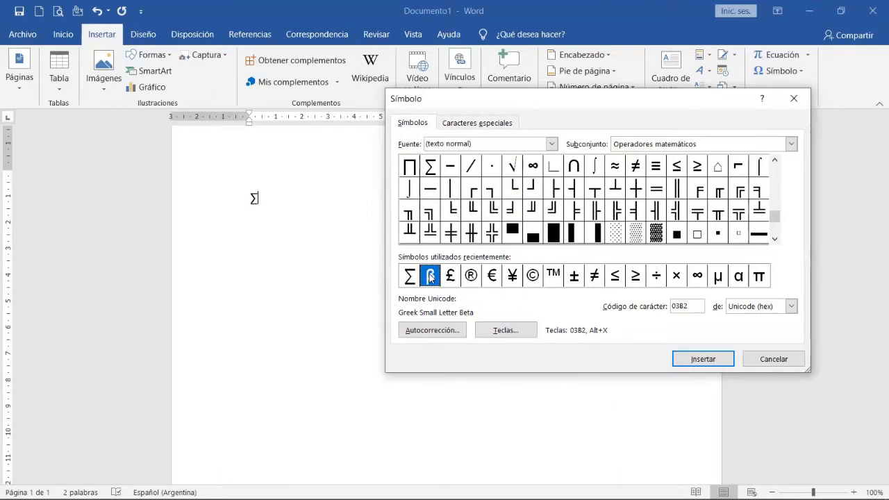
{"action": "left_click", "coordinate": [686, 361]}
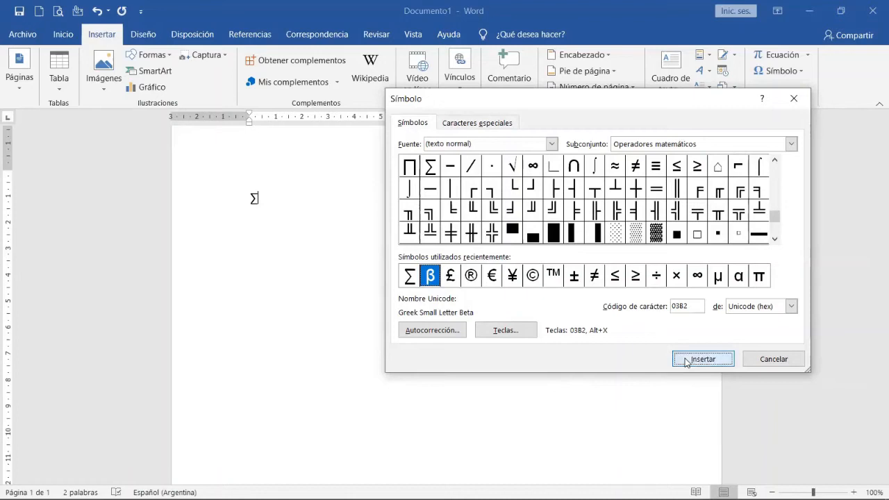
{"action": "left_click", "coordinate": [790, 359]}
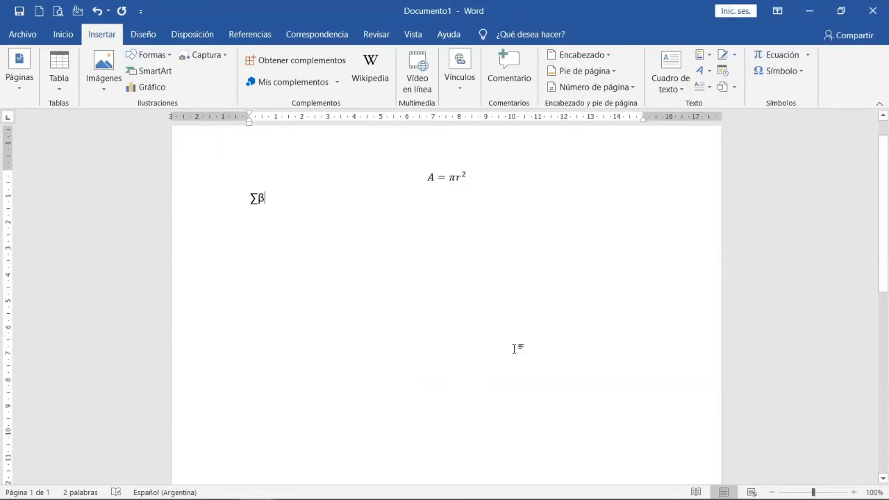
Enter the character code 03B2 on a new line and convert it to the β symbol.
{"action": "key", "text": "Return"}
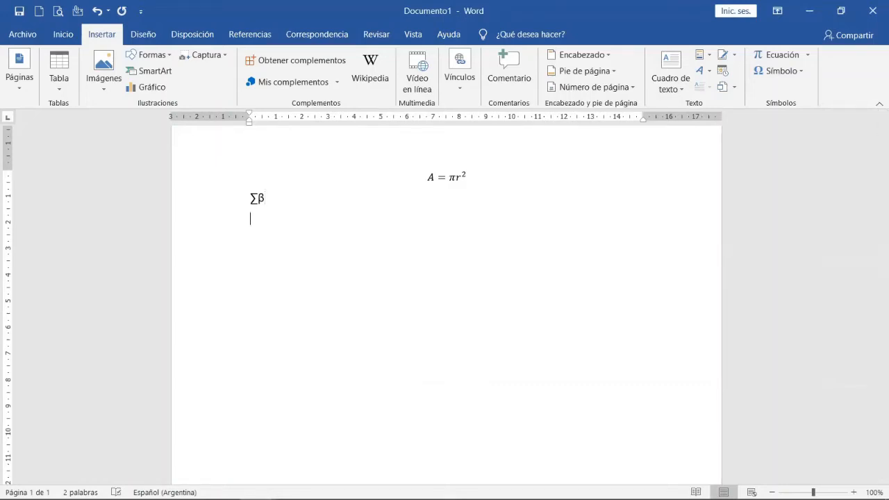
{"action": "type", "text": "03B2"}
{"action": "key", "text": "alt+x"}
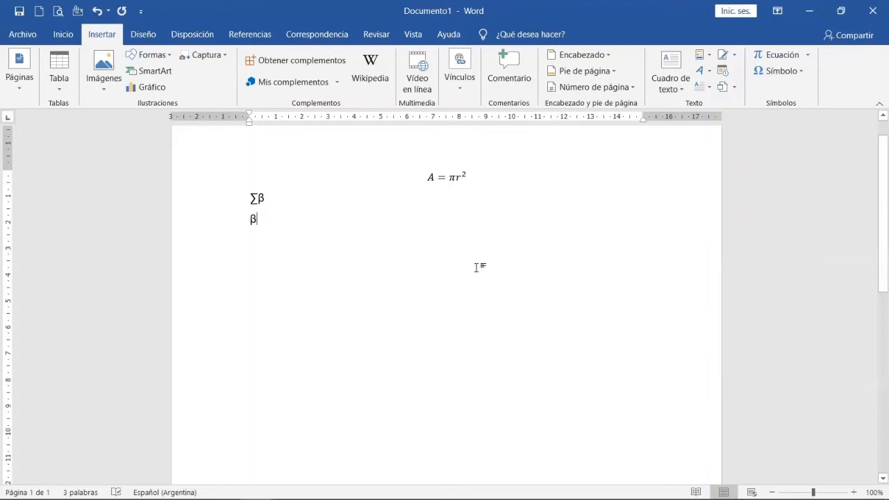
Insert the Greek small letter xi (ξ) after the β on the second symbol line, and leave the symbol dialog.
{"action": "left_click", "coordinate": [798, 72]}
{"action": "left_click", "coordinate": [778, 175]}
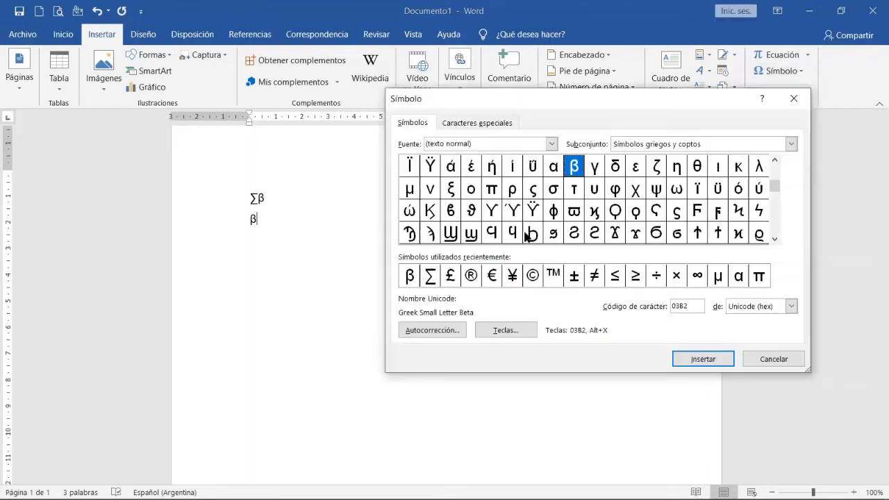
{"action": "left_click", "coordinate": [533, 234]}
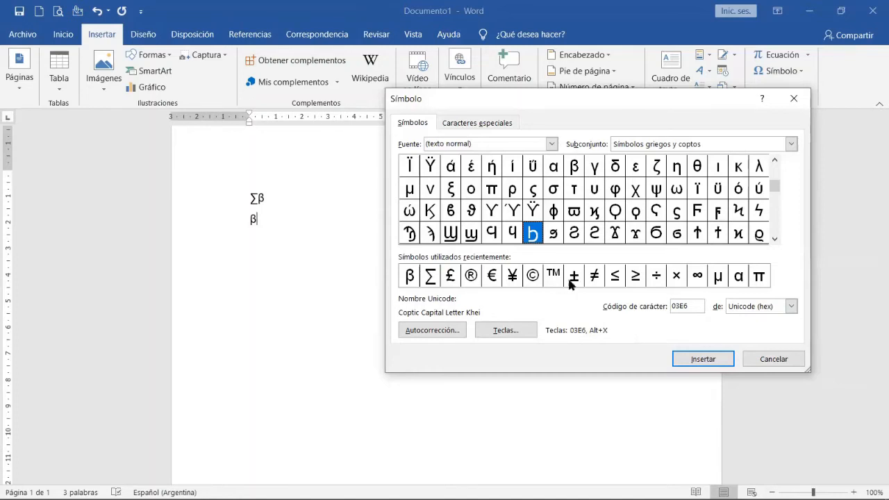
{"action": "left_click", "coordinate": [449, 190]}
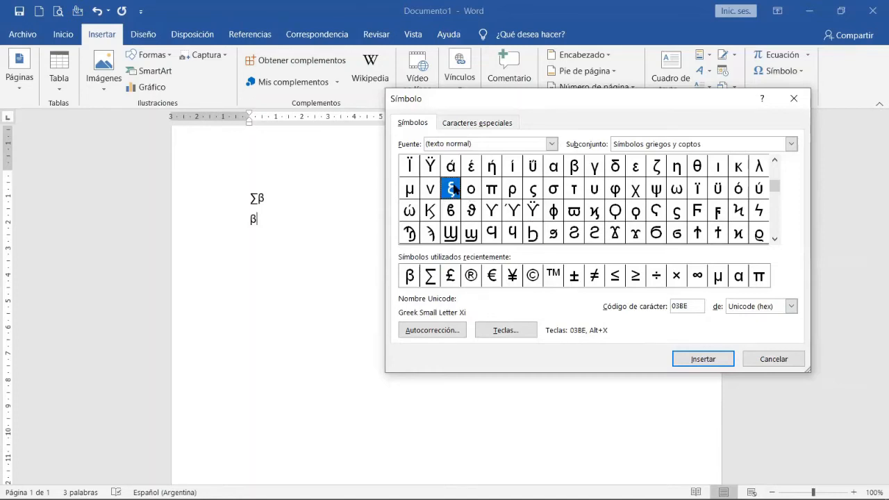
{"action": "left_click", "coordinate": [706, 365]}
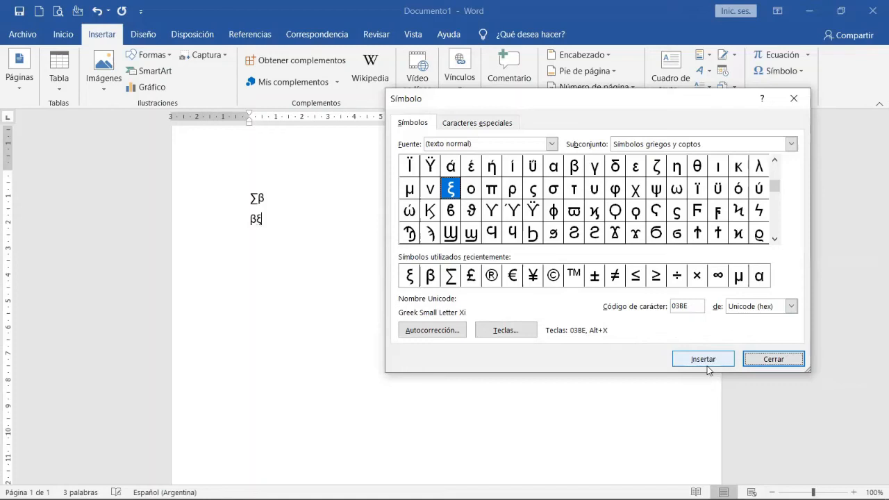
{"action": "left_click", "coordinate": [776, 362]}
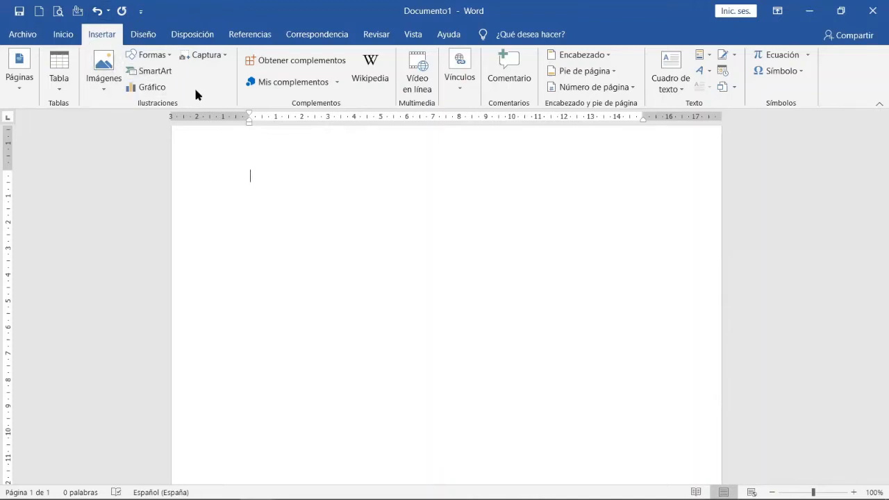
Draw an ellipse about 5 cm wide and 4.3 cm high in the upper part of the empty page.
{"action": "left_click", "coordinate": [170, 57]}
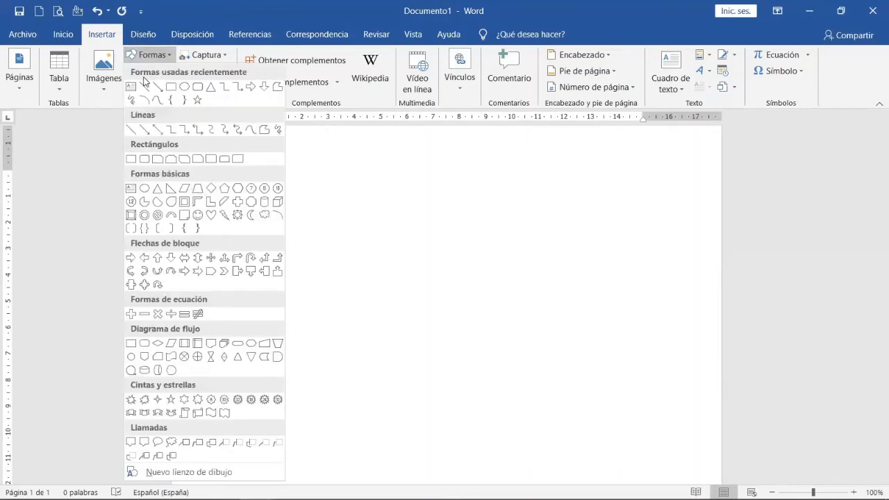
{"action": "left_click", "coordinate": [183, 87]}
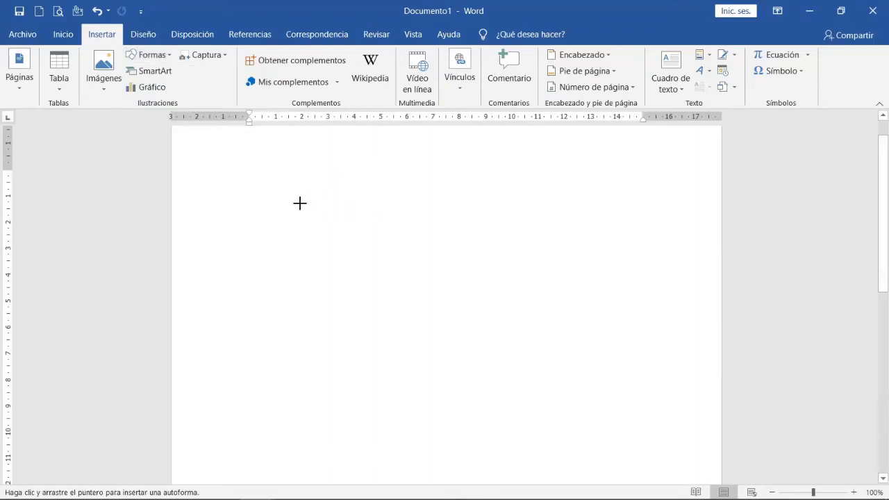
{"action": "mouse_move", "coordinate": [291, 197]}
{"action": "left_mouse_down"}
{"action": "mouse_move", "coordinate": [367, 208]}
{"action": "mouse_move", "coordinate": [399, 290]}
{"action": "mouse_move", "coordinate": [425, 312]}
{"action": "left_mouse_up"}
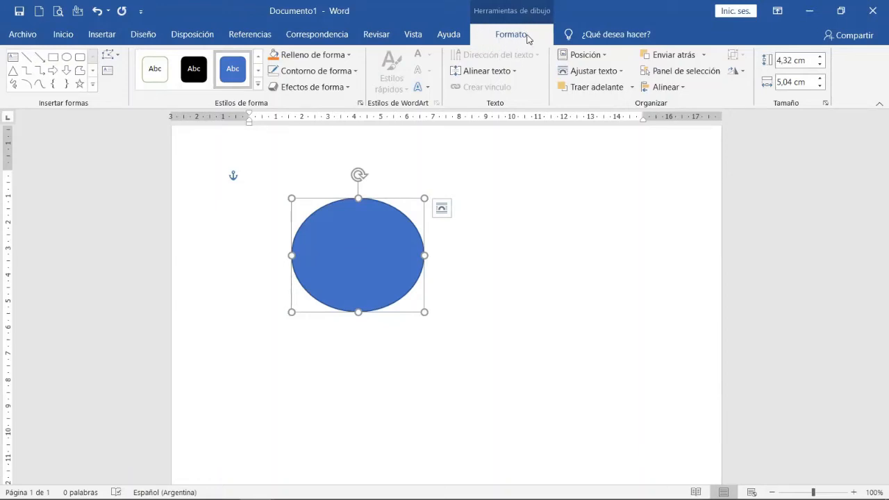
Set the ellipse's height and width to 5 cm each, and deselect it.
{"action": "left_click", "coordinate": [783, 59]}
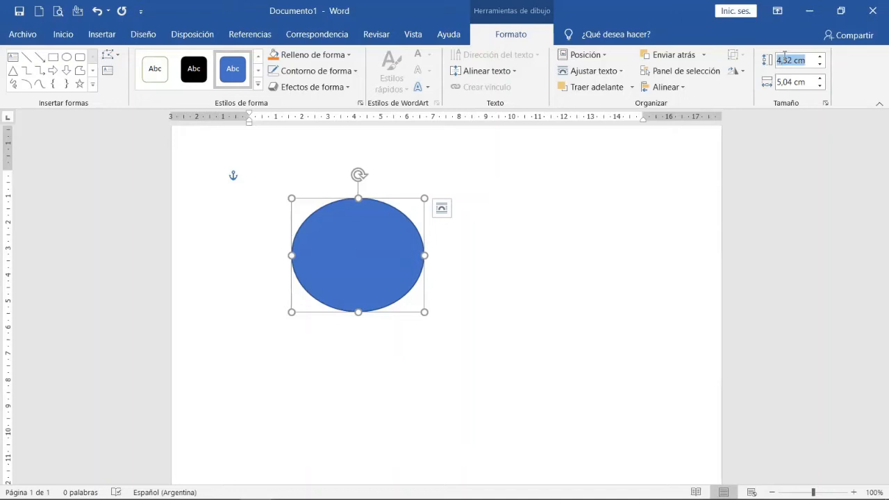
{"action": "type", "text": "5"}
{"action": "left_click", "coordinate": [792, 81]}
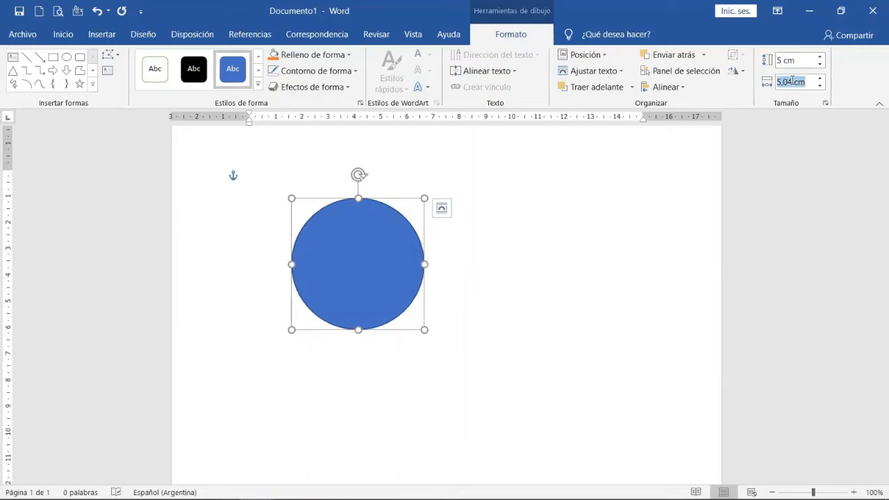
{"action": "type", "text": "5"}
{"action": "key", "text": "Return"}
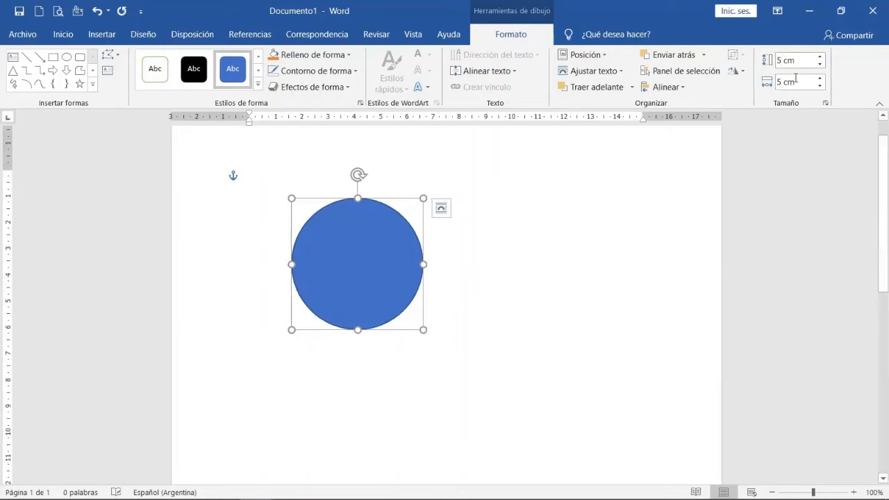
{"action": "left_click", "coordinate": [625, 318]}
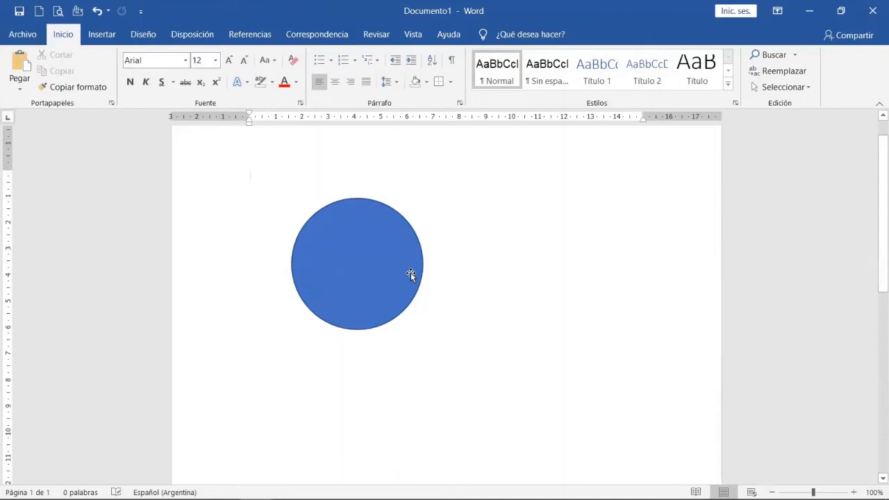
Move the blue circle to the right and slightly up, towards the middle of the page.
{"action": "left_click", "coordinate": [368, 273]}
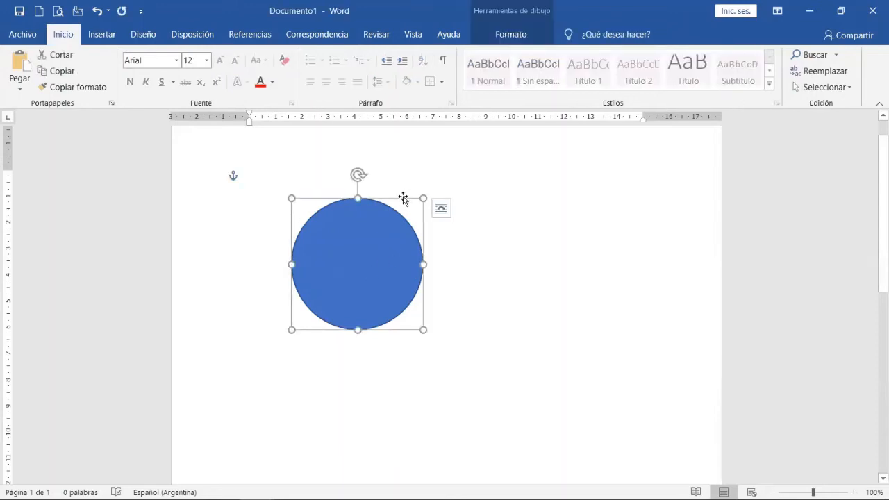
{"action": "left_click_drag", "start_coordinate": [403, 195], "coordinate": [461, 187]}
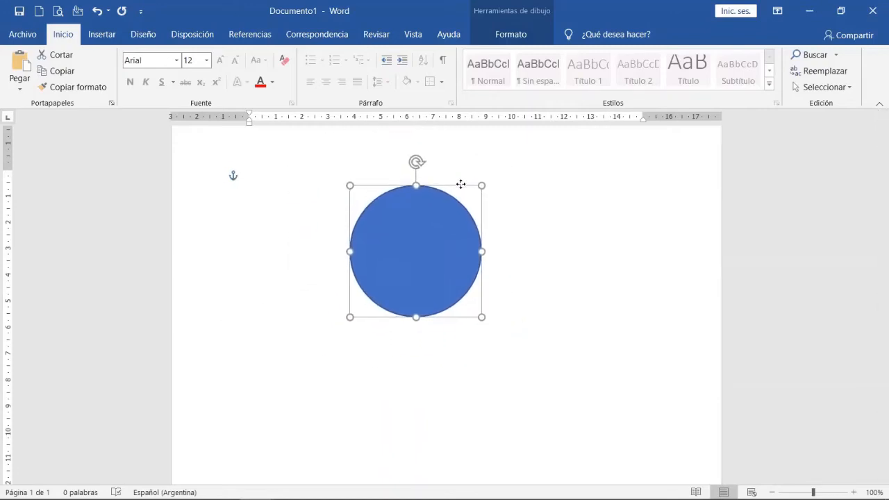
Fill the circle with the light blue paper texture from the texture gallery.
{"action": "double_click", "coordinate": [437, 229]}
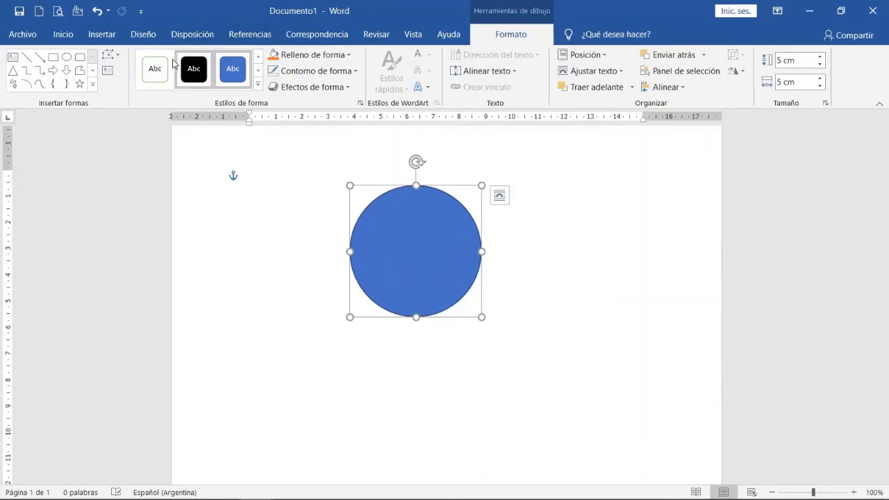
{"action": "left_click", "coordinate": [259, 86]}
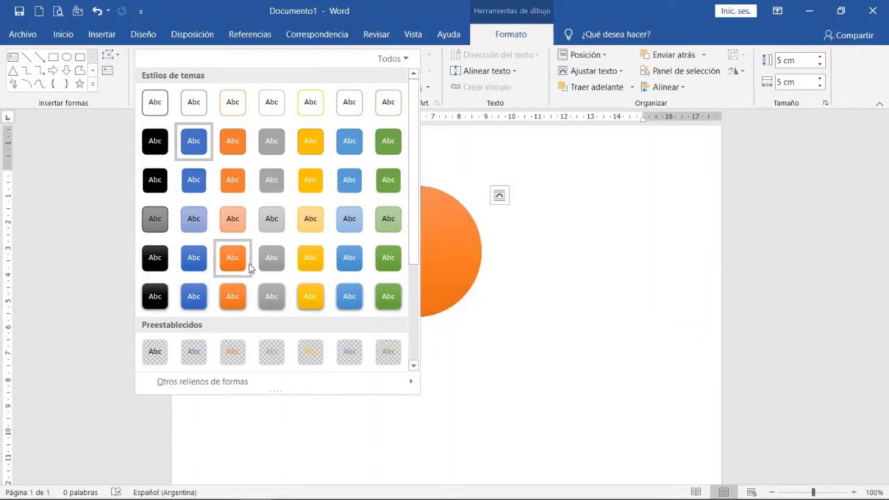
{"action": "left_click", "coordinate": [483, 289]}
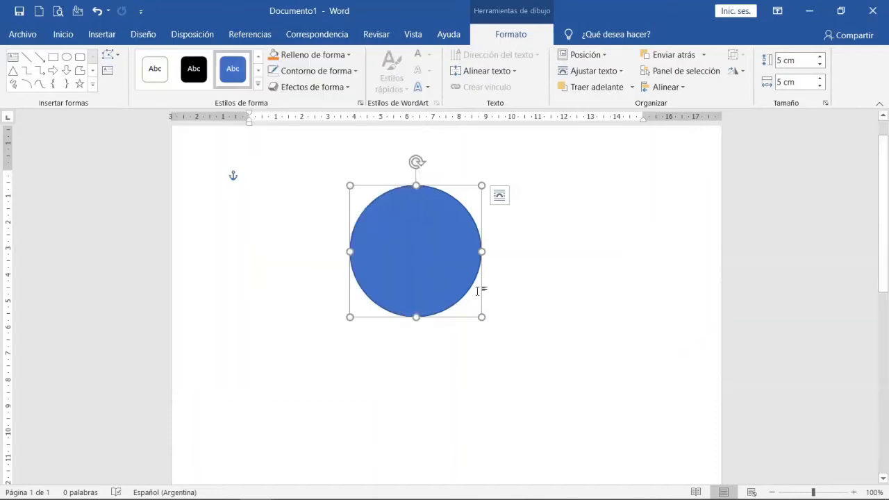
{"action": "left_click", "coordinate": [349, 55]}
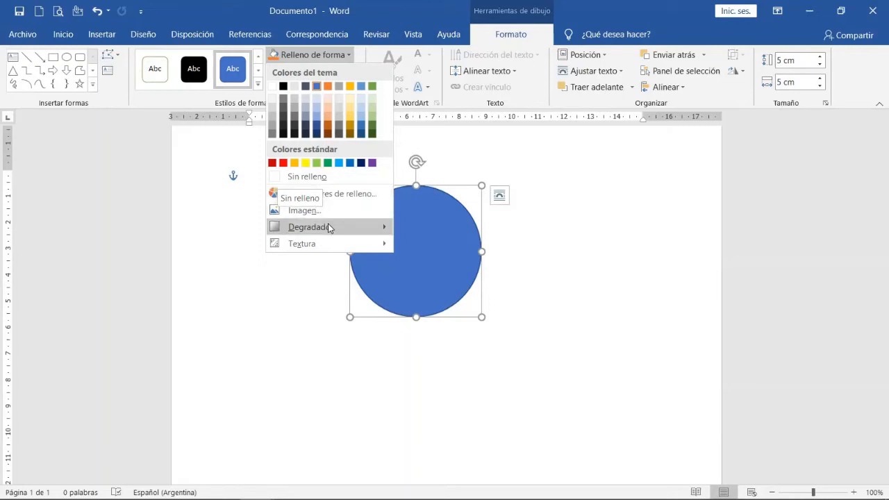
{"action": "mouse_move", "coordinate": [330, 228]}
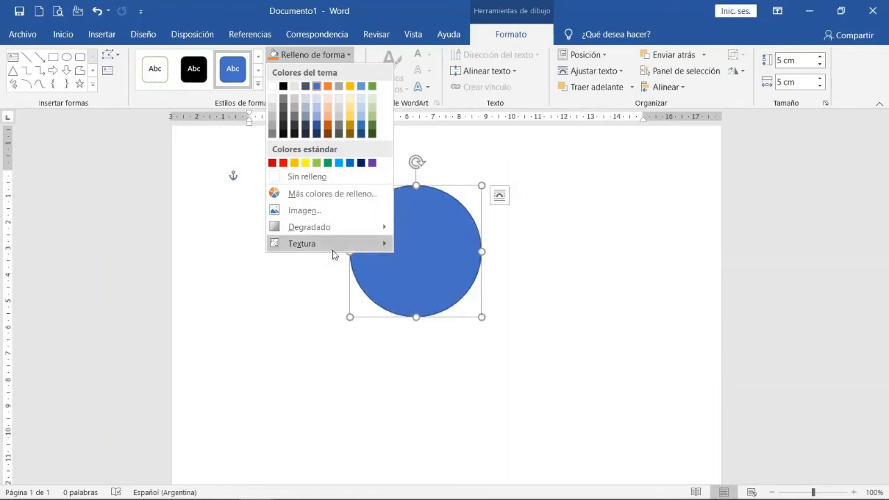
{"action": "mouse_move", "coordinate": [333, 252]}
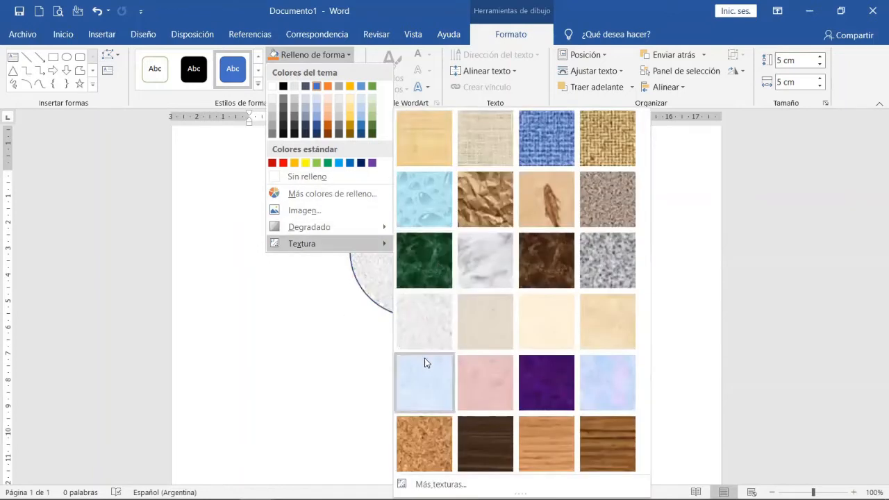
{"action": "left_click", "coordinate": [424, 375]}
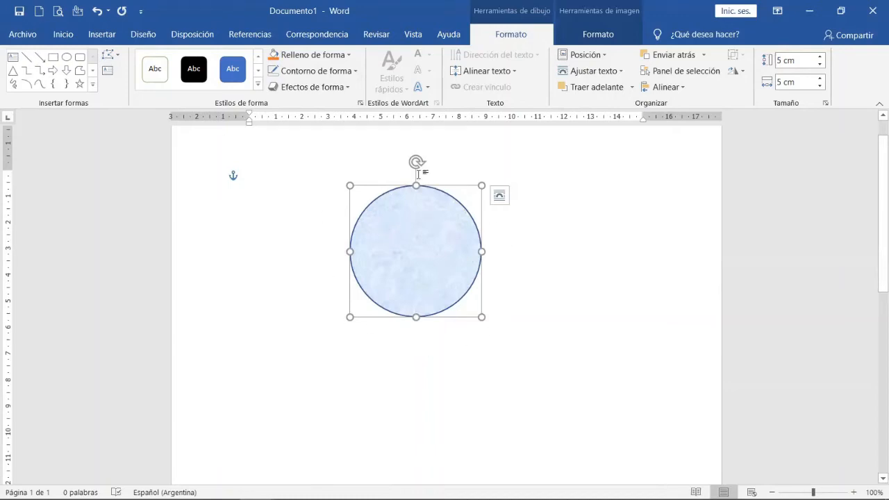
Remove the outline from the textured circle and deselect it.
{"action": "left_click", "coordinate": [356, 70]}
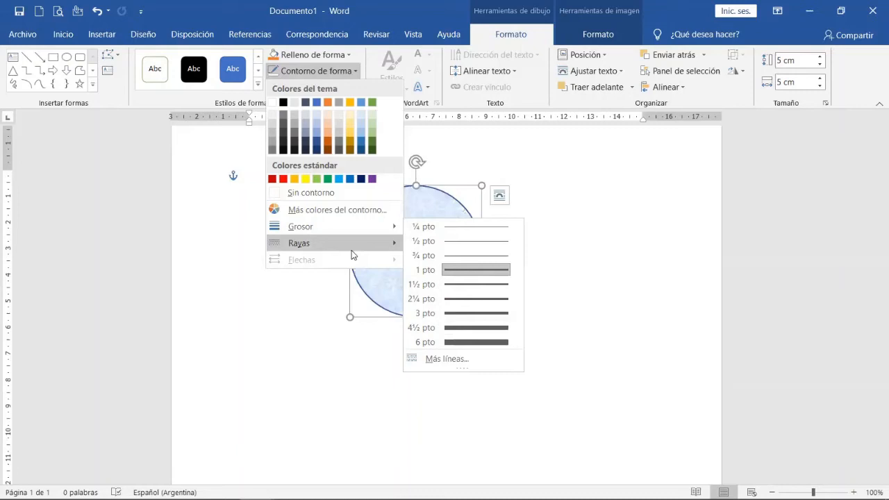
{"action": "mouse_move", "coordinate": [357, 246]}
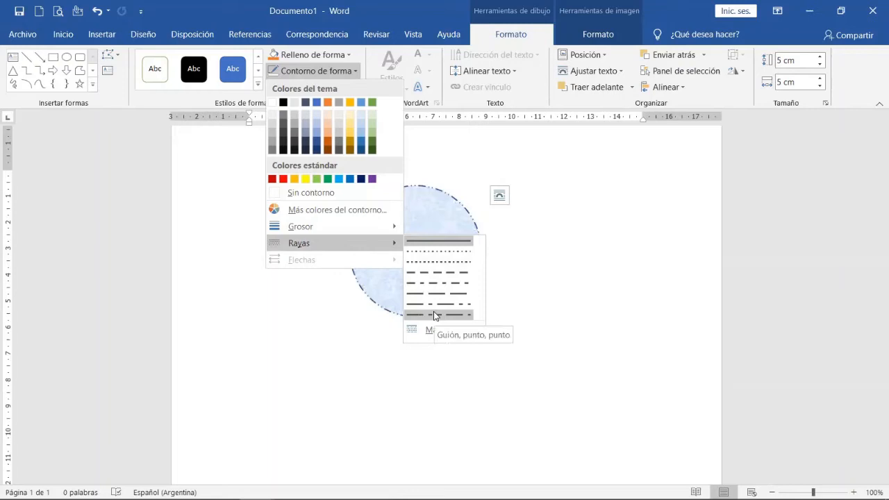
{"action": "left_click", "coordinate": [309, 194]}
{"action": "left_click", "coordinate": [426, 363]}
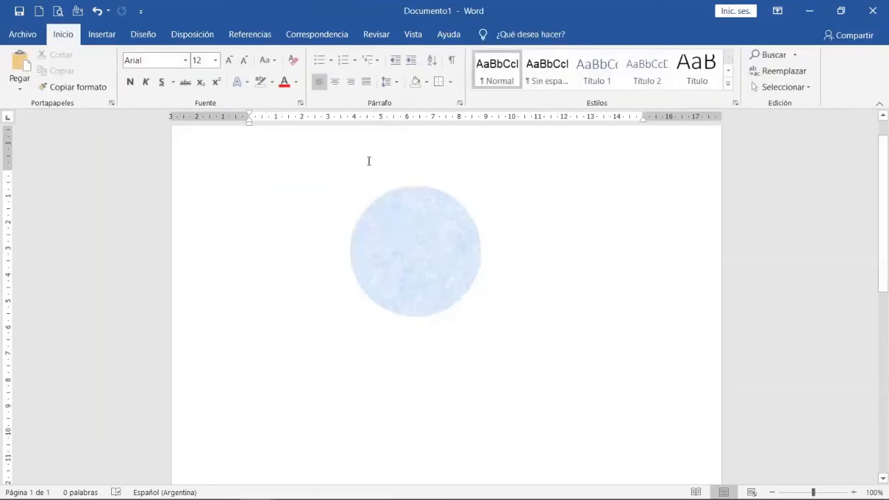
Select the textured circle and browse the preset shape effects available for it.
{"action": "double_click", "coordinate": [400, 234]}
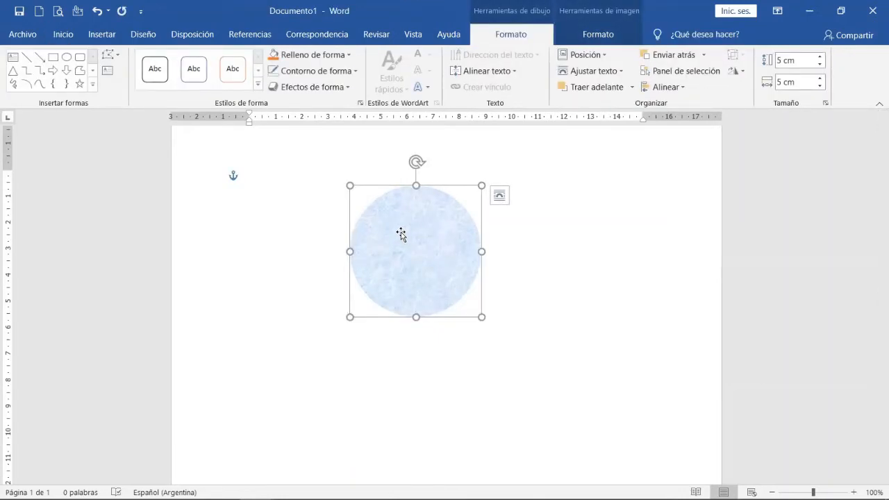
{"action": "left_click", "coordinate": [345, 91]}
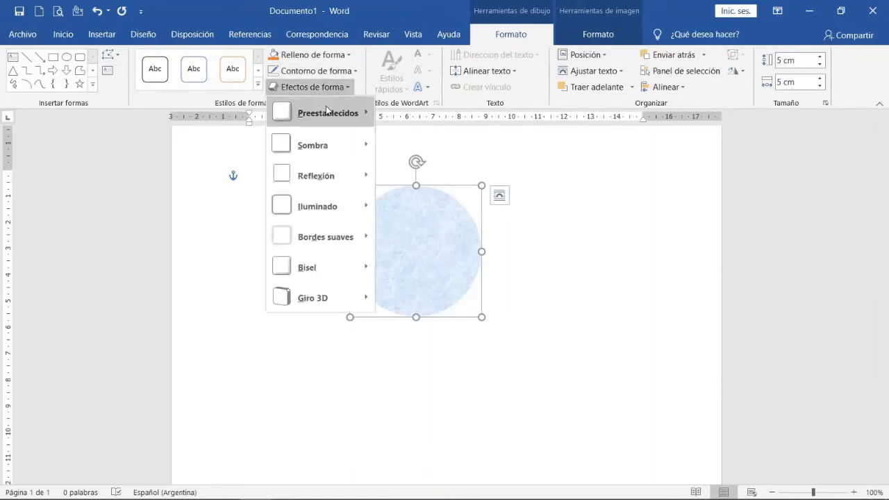
{"action": "mouse_move", "coordinate": [326, 111]}
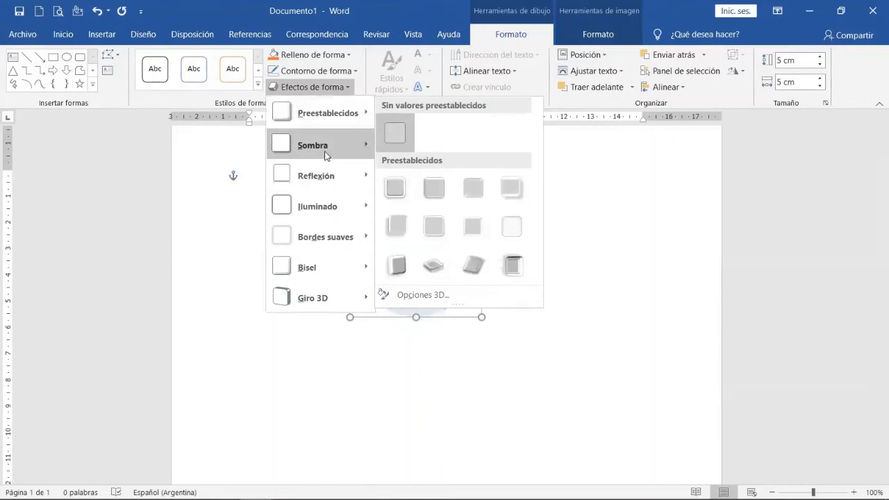
{"action": "mouse_move", "coordinate": [326, 156]}
{"action": "left_click", "coordinate": [560, 305]}
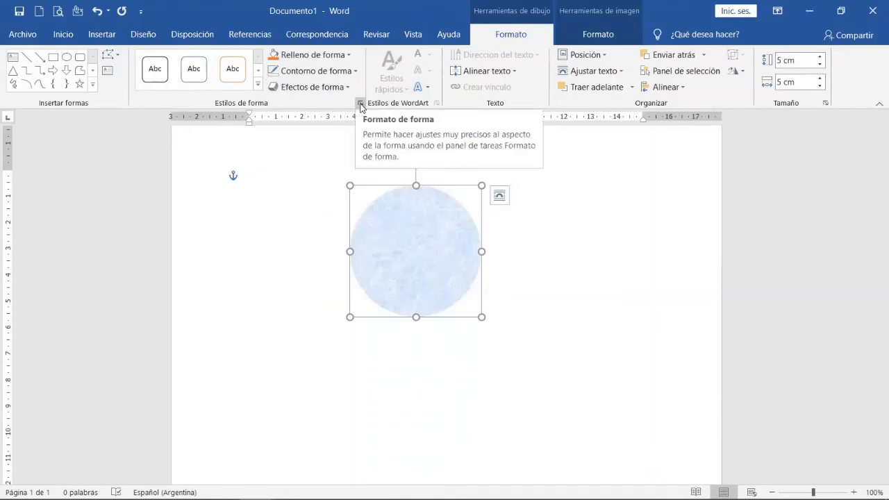
Open the circle's detailed fill settings and try no fill, followed by a solid fill with its color palette open.
{"action": "left_click", "coordinate": [360, 104]}
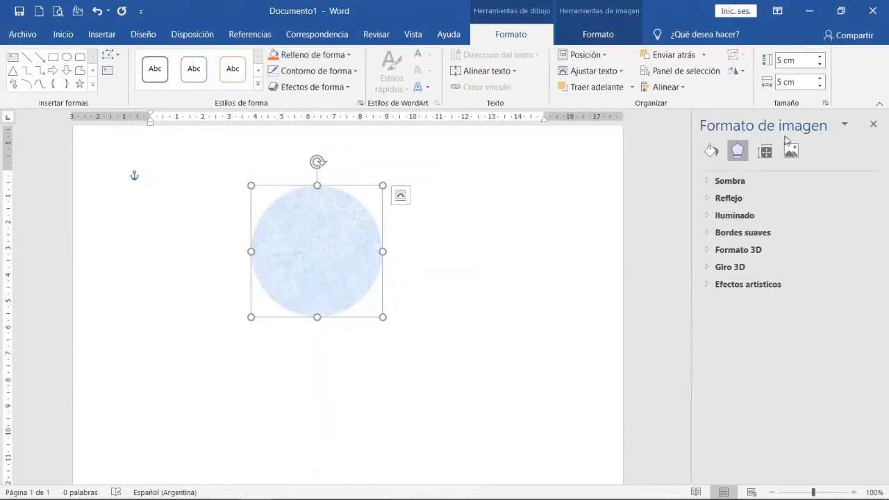
{"action": "left_click", "coordinate": [711, 150]}
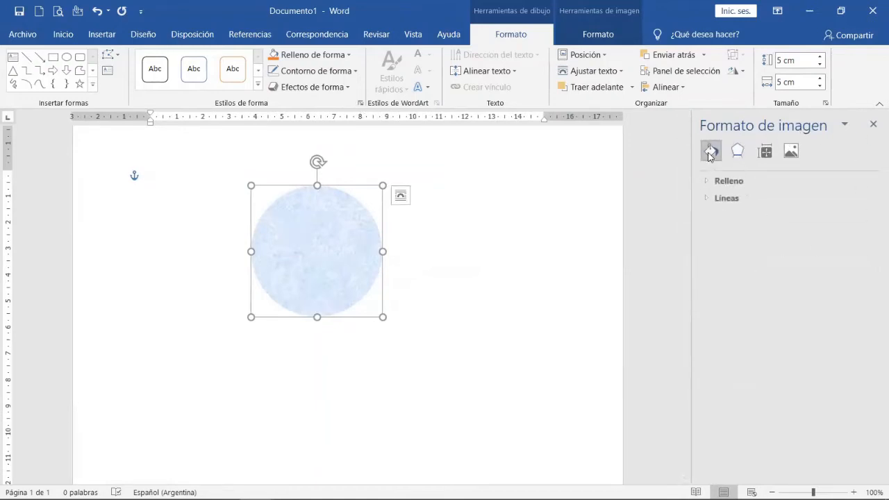
{"action": "left_click", "coordinate": [706, 186]}
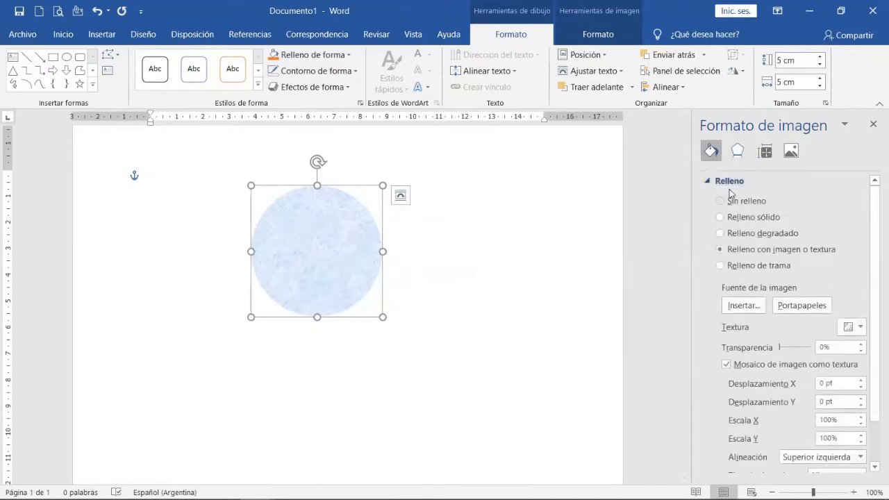
{"action": "left_click", "coordinate": [730, 204]}
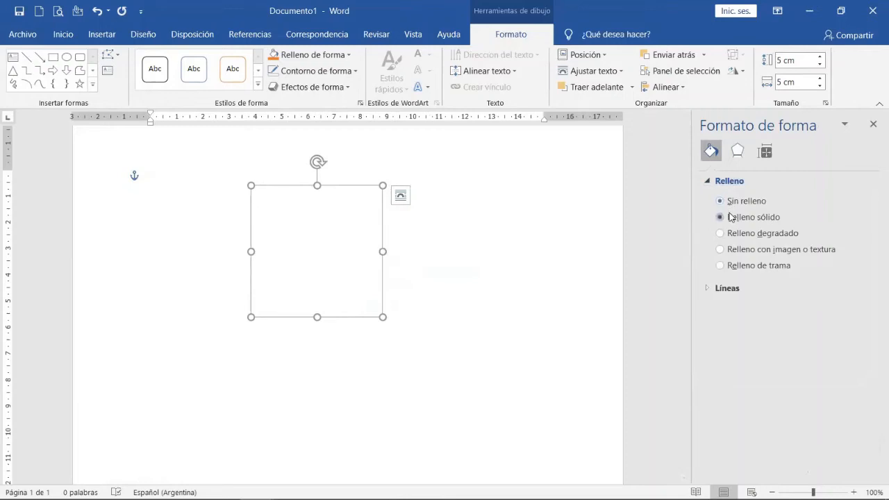
{"action": "left_click", "coordinate": [731, 218]}
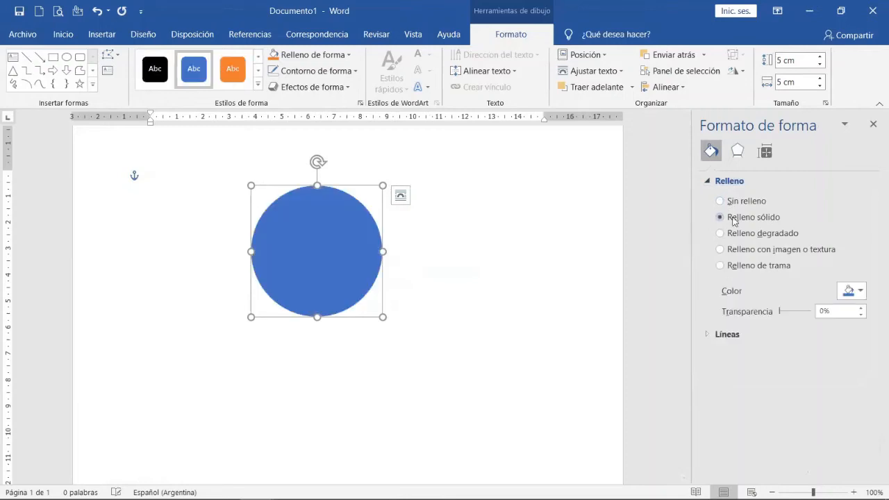
{"action": "left_click", "coordinate": [856, 293]}
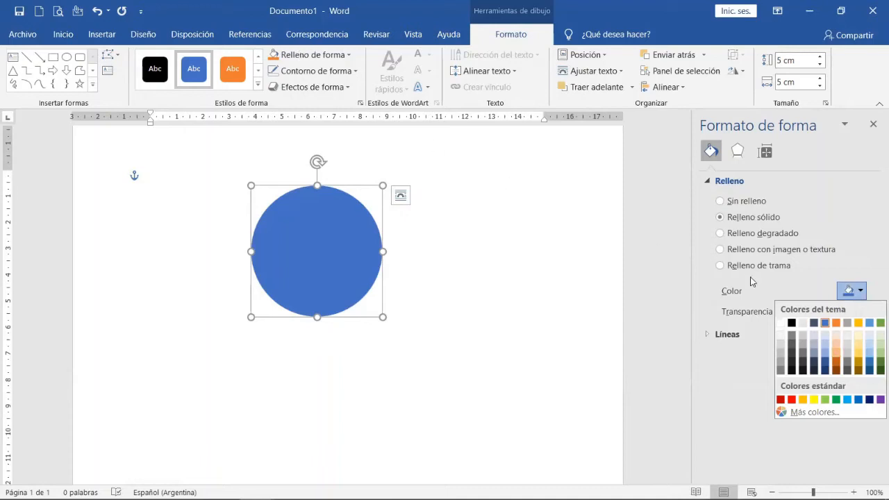
Switch the circle to a linear gradient fill, comparing it with the picture or texture fill and browsing the preset gradients.
{"action": "left_click", "coordinate": [753, 233]}
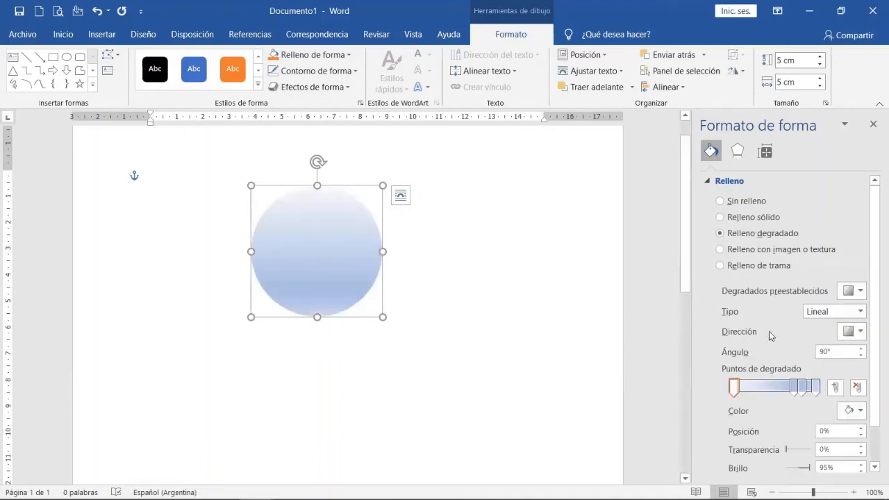
{"action": "left_click", "coordinate": [740, 252]}
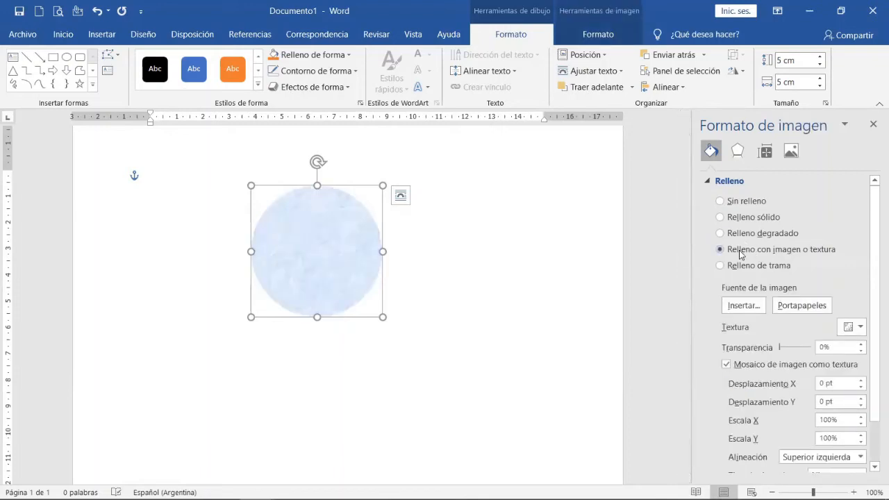
{"action": "left_click", "coordinate": [743, 236]}
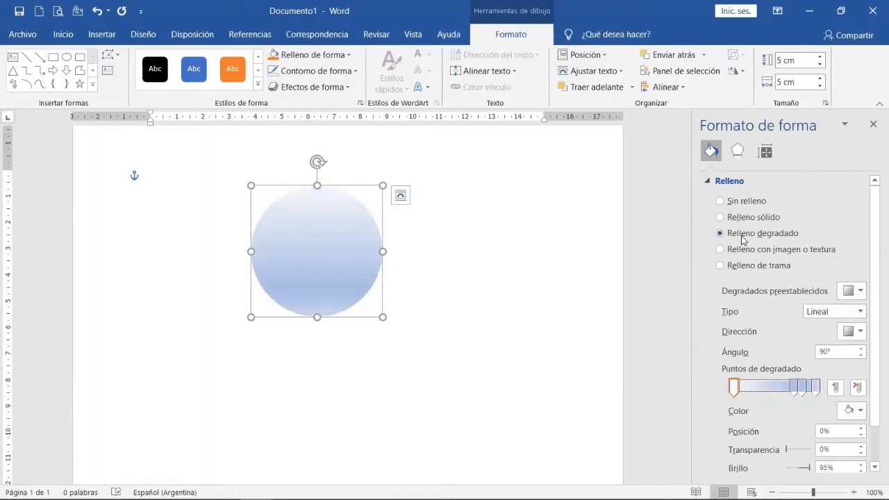
{"action": "left_click", "coordinate": [862, 300]}
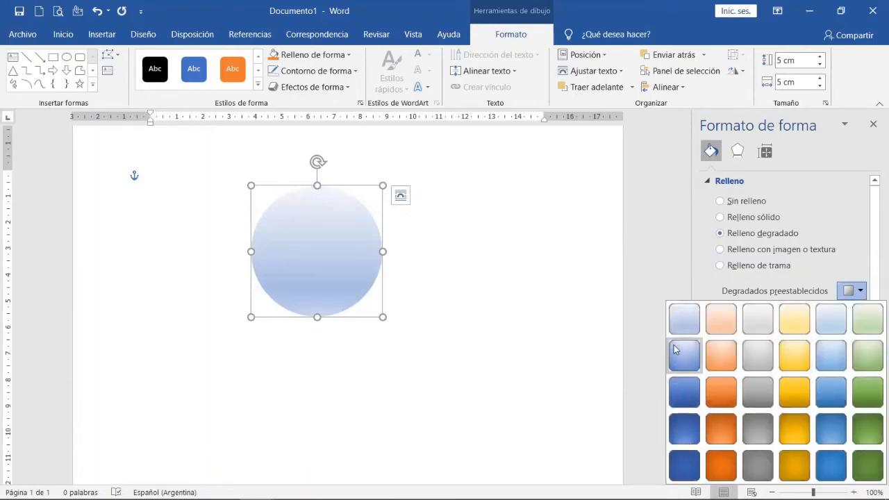
{"action": "left_click", "coordinate": [707, 286]}
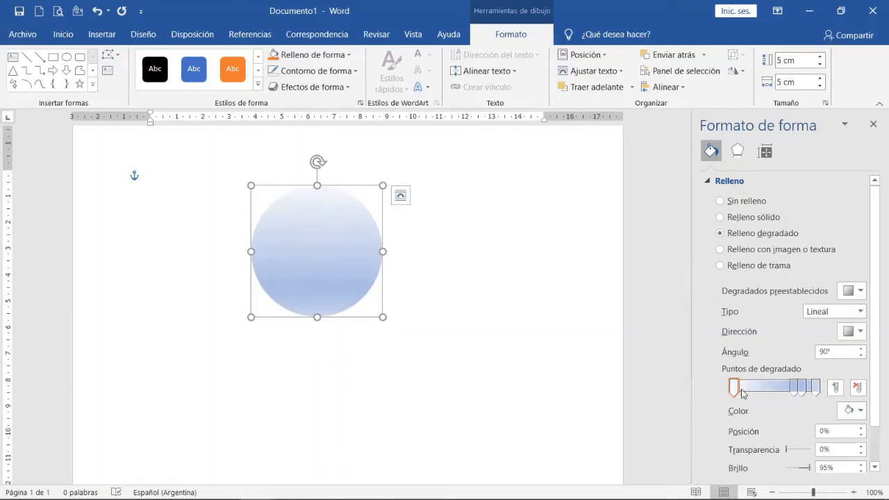
Color the first gradient stop of the circle with the blue-grey theme shade at 60% brightness.
{"action": "mouse_move", "coordinate": [733, 392]}
{"action": "left_mouse_down"}
{"action": "mouse_move", "coordinate": [788, 390]}
{"action": "mouse_move", "coordinate": [732, 394]}
{"action": "left_mouse_up"}
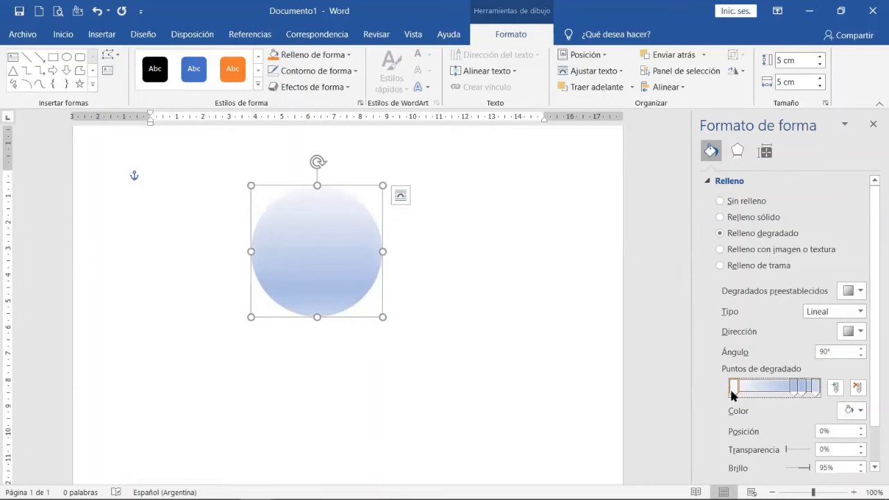
{"action": "left_click", "coordinate": [850, 414]}
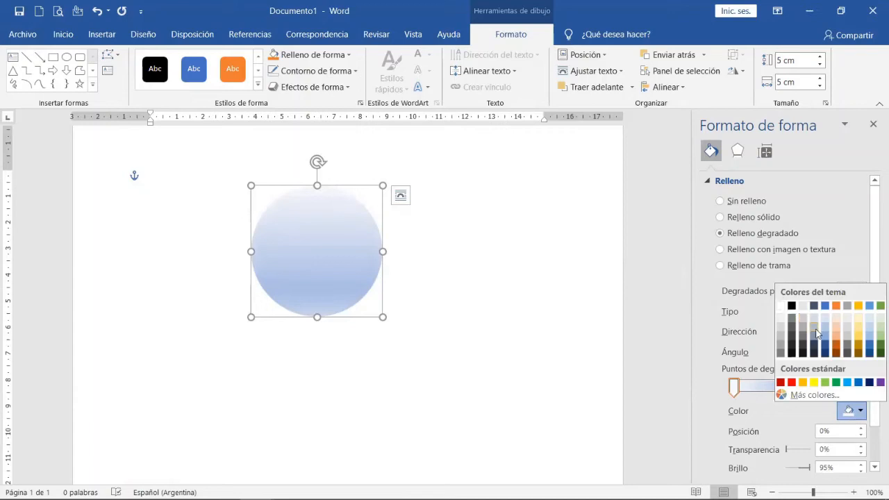
{"action": "left_click", "coordinate": [816, 332]}
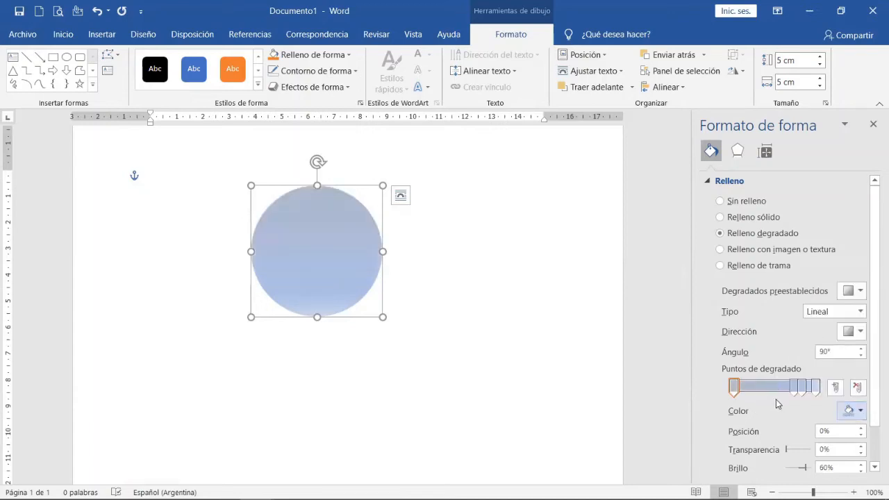
{"action": "mouse_move", "coordinate": [735, 393]}
{"action": "left_mouse_down"}
{"action": "mouse_move", "coordinate": [807, 393]}
{"action": "mouse_move", "coordinate": [735, 397]}
{"action": "left_mouse_up"}
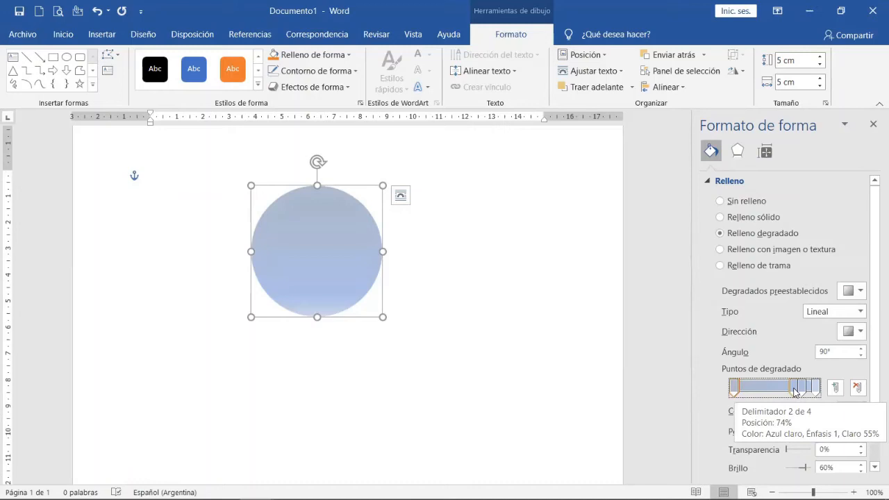
Move the second gradient stop to 39% and color it white.
{"action": "left_click_drag", "start_coordinate": [794, 391], "coordinate": [766, 391]}
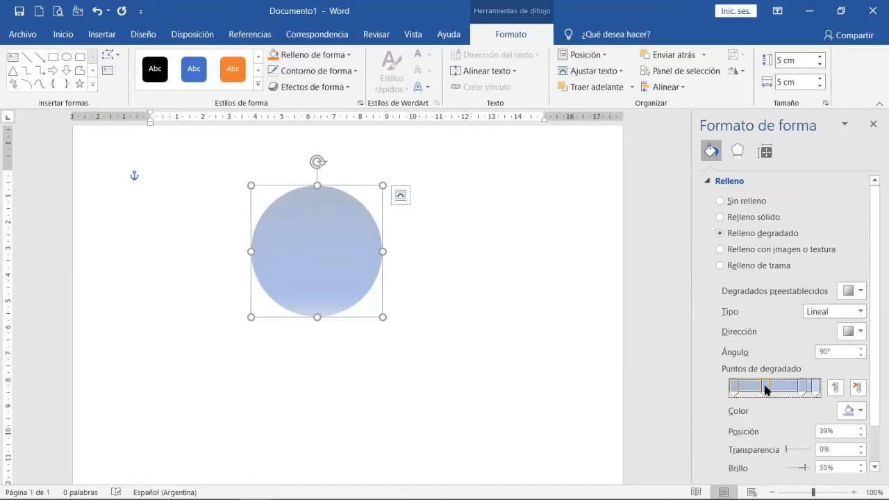
{"action": "left_click", "coordinate": [863, 412]}
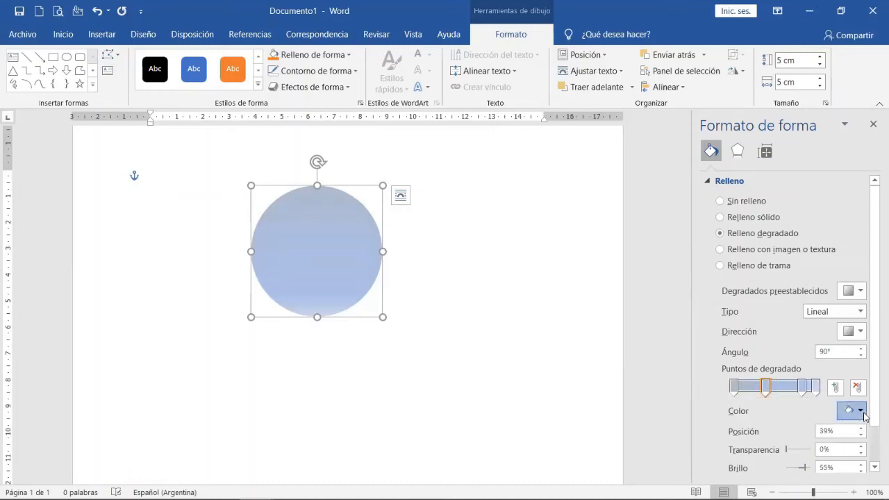
{"action": "left_click", "coordinate": [863, 412]}
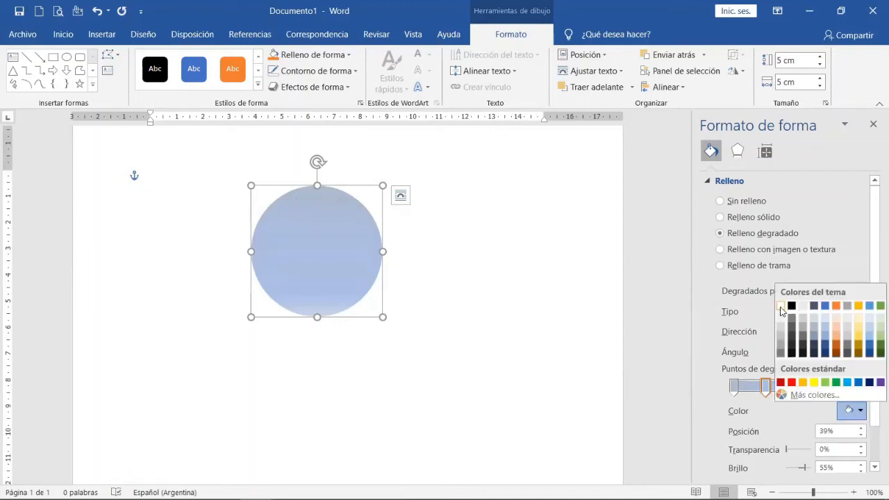
{"action": "left_click", "coordinate": [781, 307]}
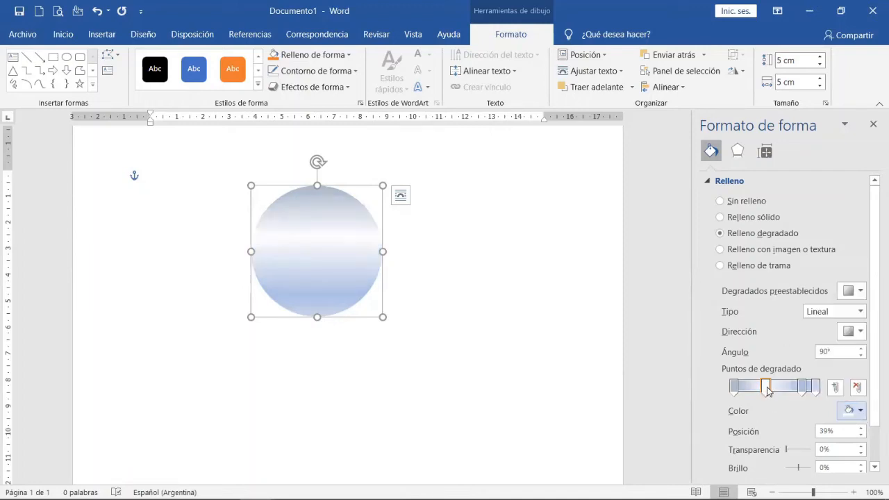
Set the transparency of the white gradient stop at 39% to 100%.
{"action": "mouse_move", "coordinate": [767, 390]}
{"action": "left_mouse_down"}
{"action": "mouse_move", "coordinate": [790, 390]}
{"action": "mouse_move", "coordinate": [735, 391]}
{"action": "mouse_move", "coordinate": [792, 390]}
{"action": "mouse_move", "coordinate": [757, 390]}
{"action": "mouse_move", "coordinate": [776, 390]}
{"action": "mouse_move", "coordinate": [765, 391]}
{"action": "left_mouse_up"}
{"action": "left_click", "coordinate": [737, 392]}
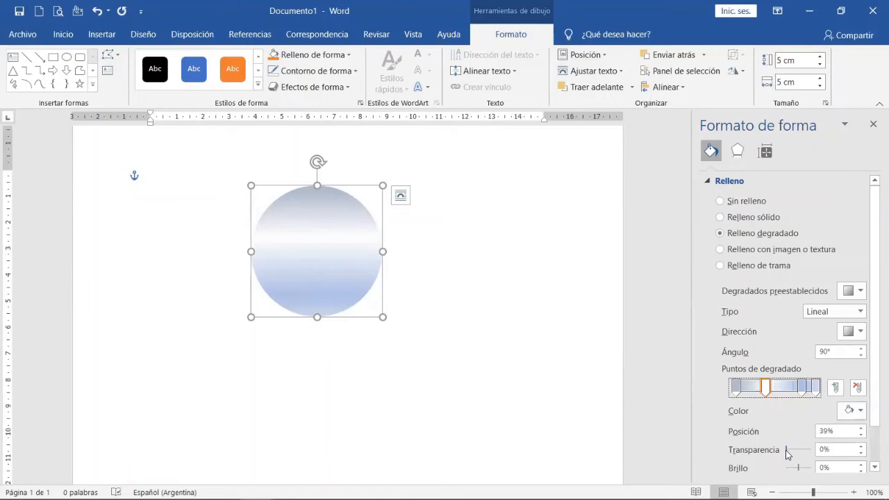
{"action": "left_click_drag", "start_coordinate": [788, 454], "coordinate": [819, 447]}
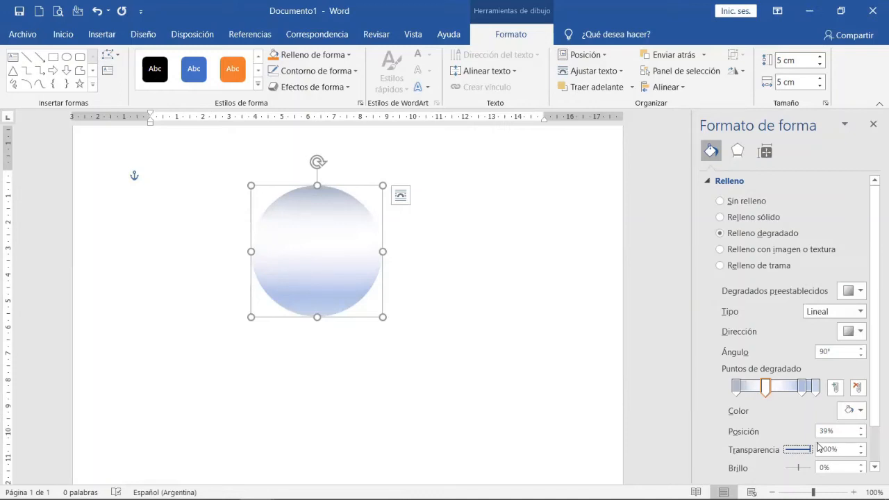
Set the white gradient stop's transparency to 0% and color the stop at 83% standard yellow.
{"action": "left_click_drag", "start_coordinate": [818, 447], "coordinate": [784, 453]}
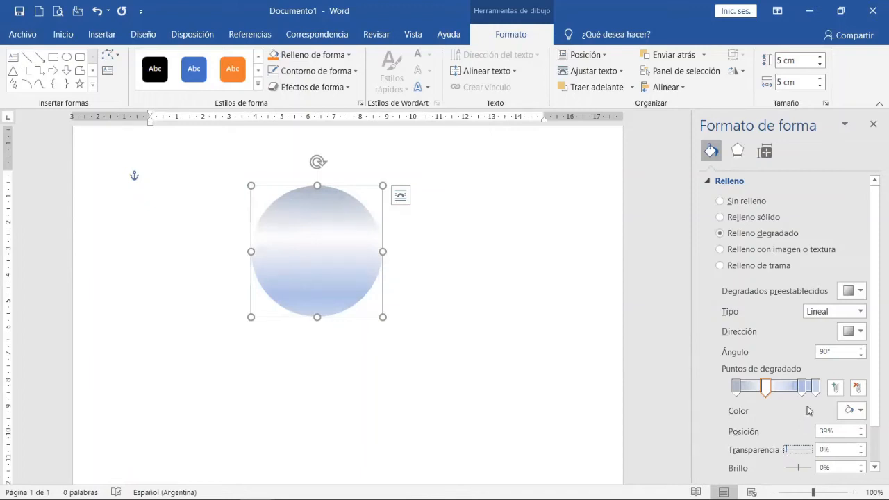
{"action": "left_click", "coordinate": [802, 387]}
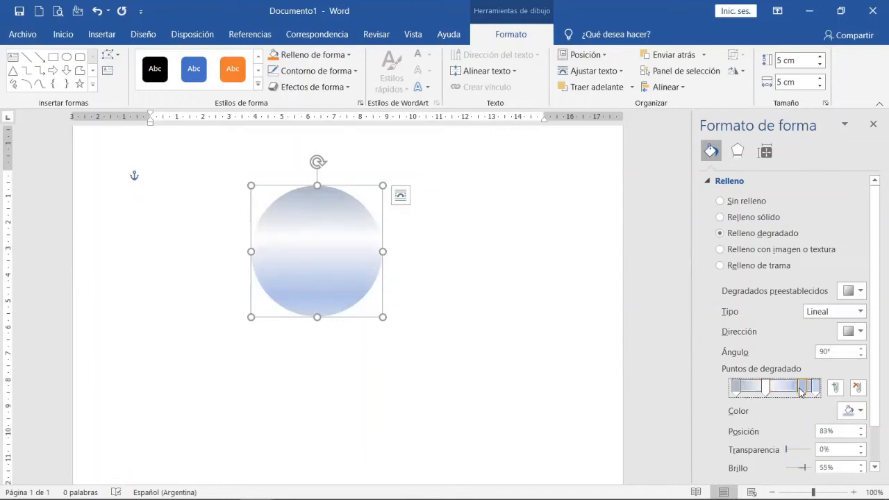
{"action": "left_click", "coordinate": [861, 413]}
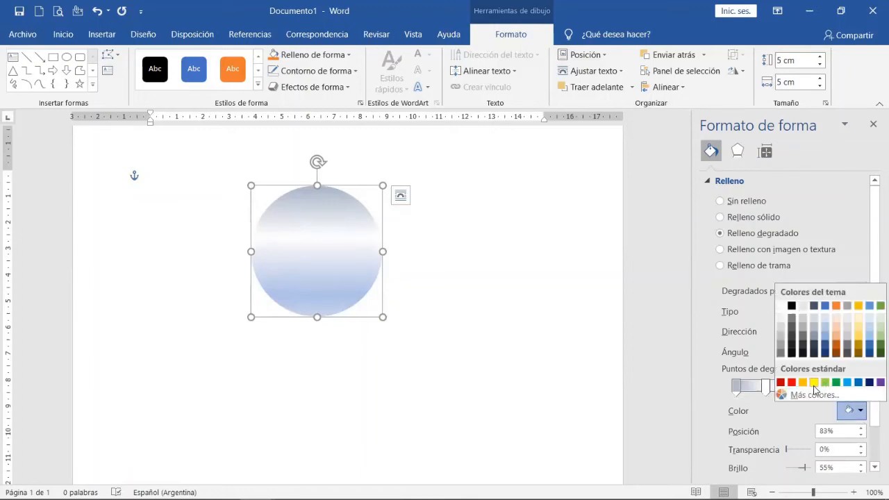
{"action": "left_click", "coordinate": [814, 383]}
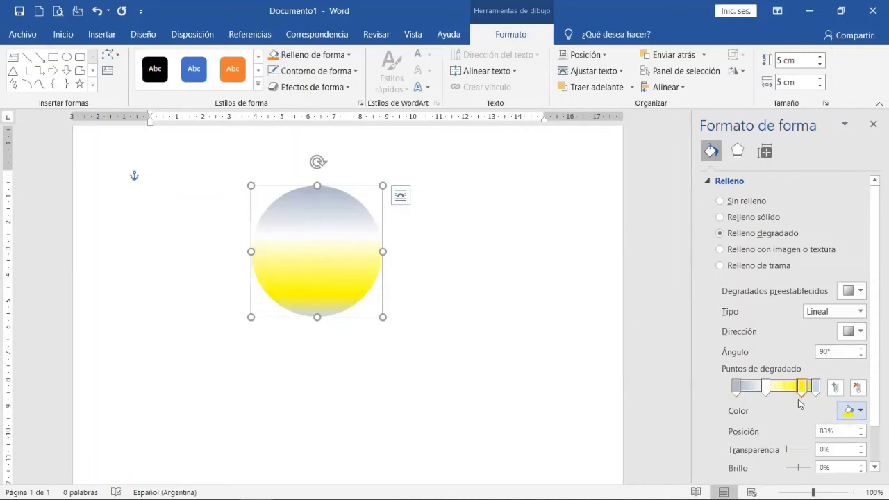
Reposition the gradient stops, with white at 23%, yellow near the middle and the last stop at 84%.
{"action": "left_click_drag", "start_coordinate": [802, 399], "coordinate": [752, 394]}
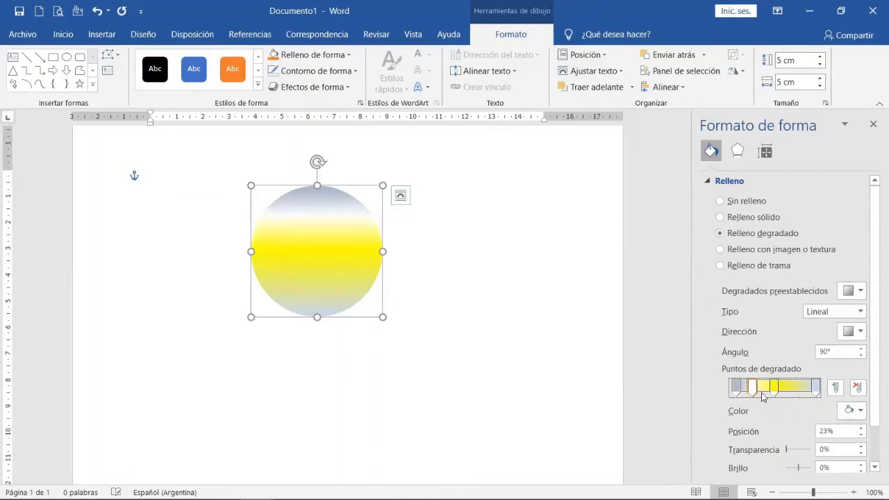
{"action": "left_click", "coordinate": [773, 391]}
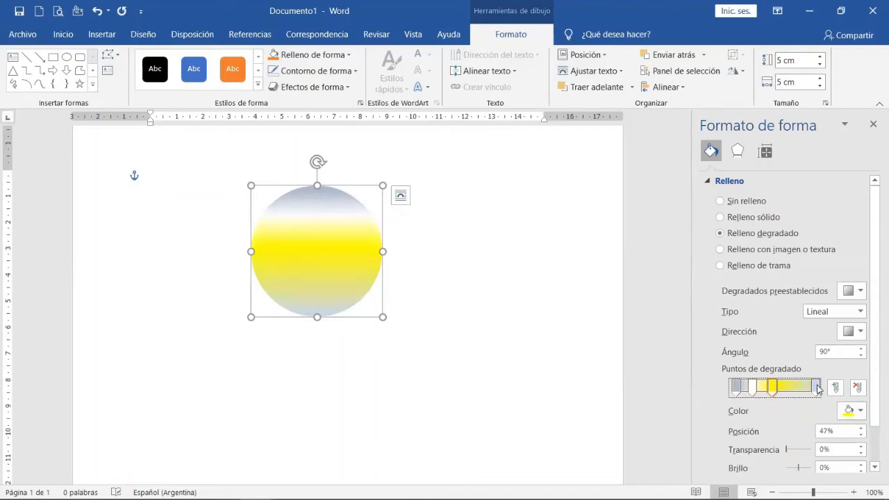
{"action": "left_click_drag", "start_coordinate": [818, 391], "coordinate": [800, 391]}
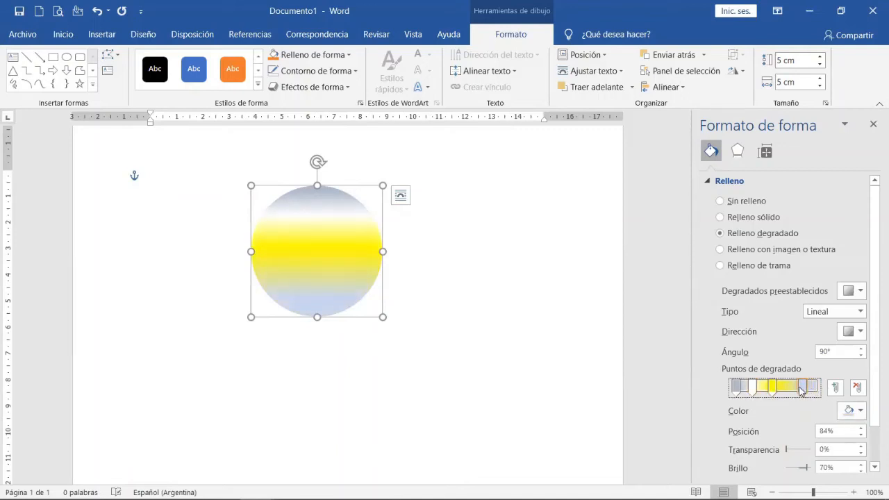
Color the last gradient stop with the green theme shade at 60% brightness and move it slightly closer to the end.
{"action": "left_click", "coordinate": [859, 411]}
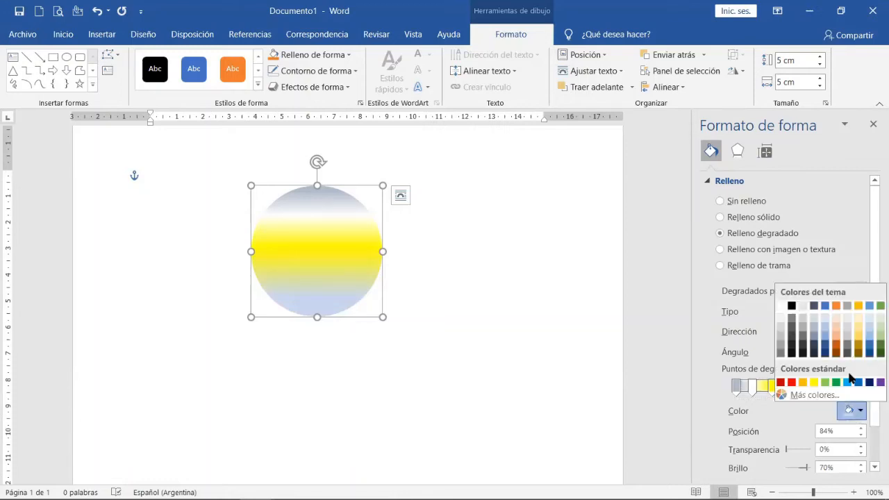
{"action": "left_click", "coordinate": [880, 326]}
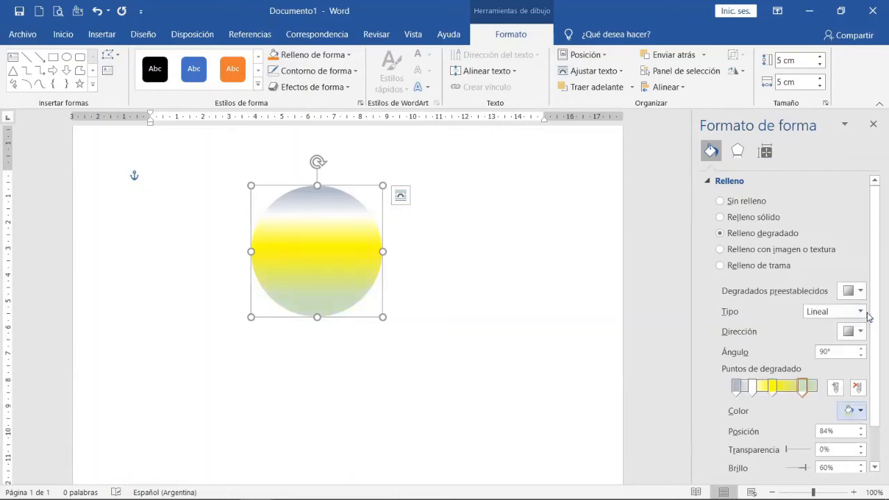
{"action": "mouse_move", "coordinate": [802, 389]}
{"action": "left_mouse_down"}
{"action": "mouse_move", "coordinate": [795, 391]}
{"action": "mouse_move", "coordinate": [811, 389]}
{"action": "left_mouse_up"}
Color the first gradient stop, at 3%, with the orange theme shade at 40% brightness.
{"action": "left_click", "coordinate": [737, 388]}
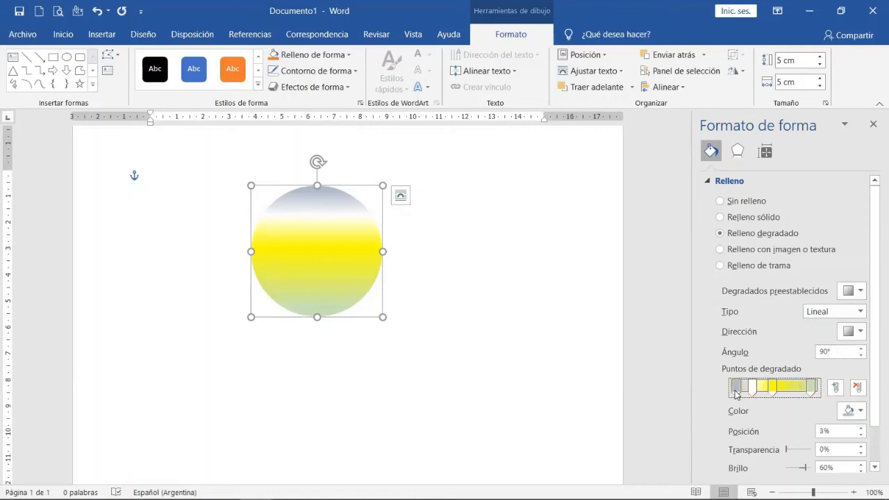
{"action": "left_click", "coordinate": [858, 413]}
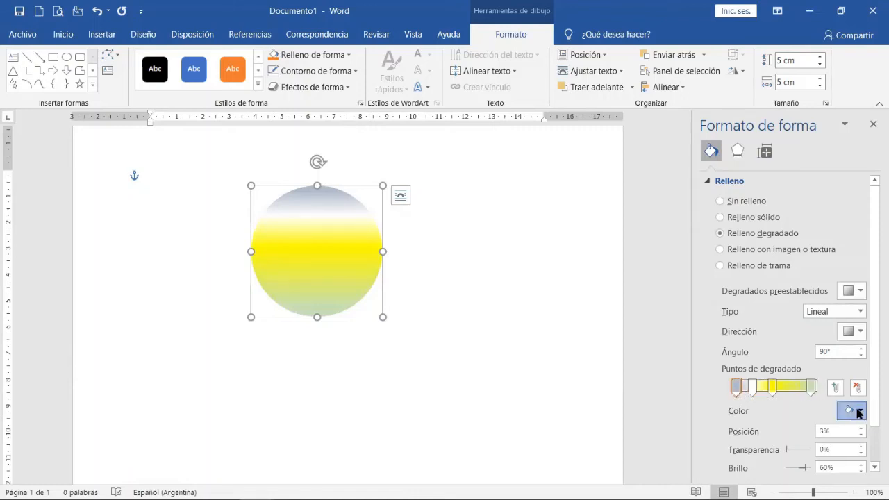
{"action": "left_click", "coordinate": [837, 342]}
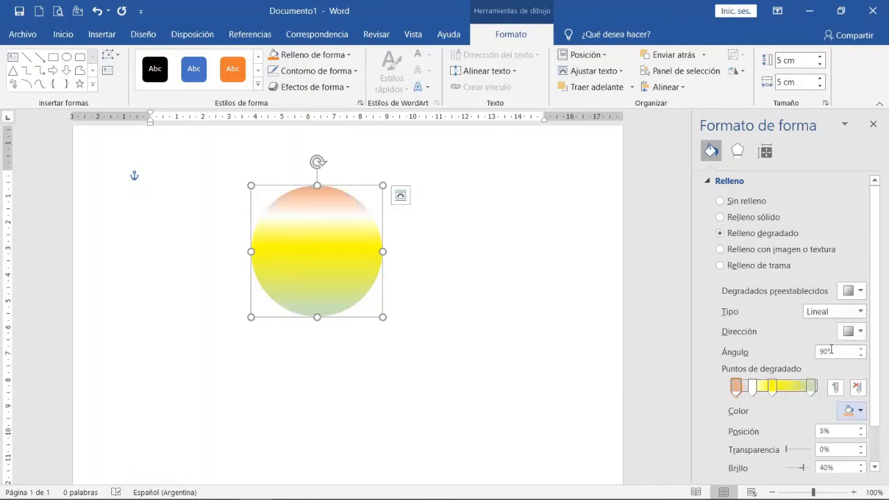
Move the white gradient stop to 30% and color it with the light blue theme shade at 80% brightness.
{"action": "left_click", "coordinate": [757, 390]}
{"action": "left_click_drag", "start_coordinate": [759, 393], "coordinate": [761, 393]}
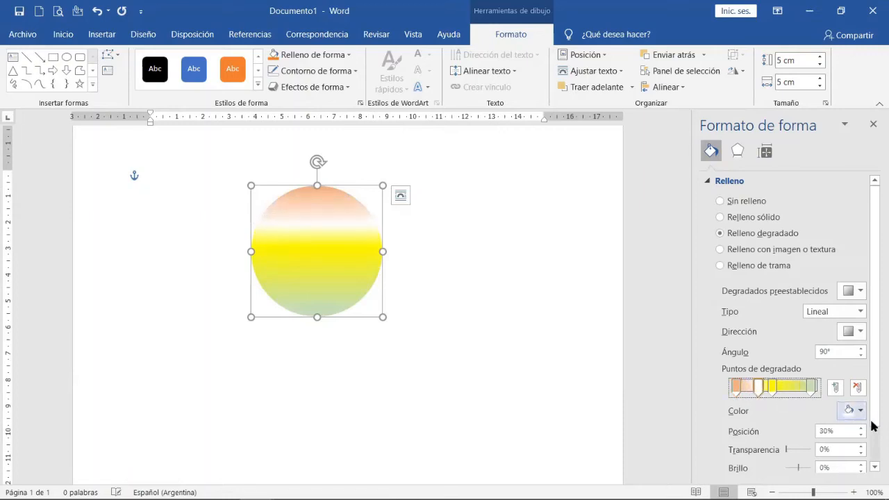
{"action": "left_click", "coordinate": [857, 413]}
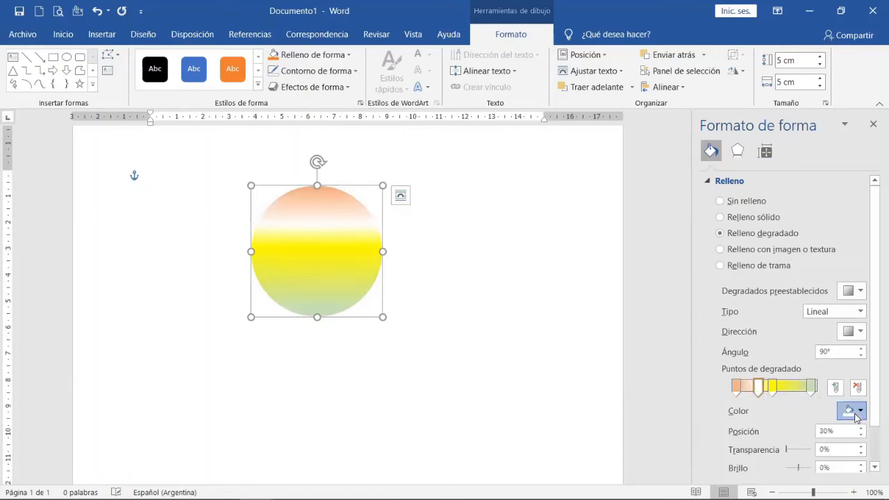
{"action": "left_click", "coordinate": [856, 414]}
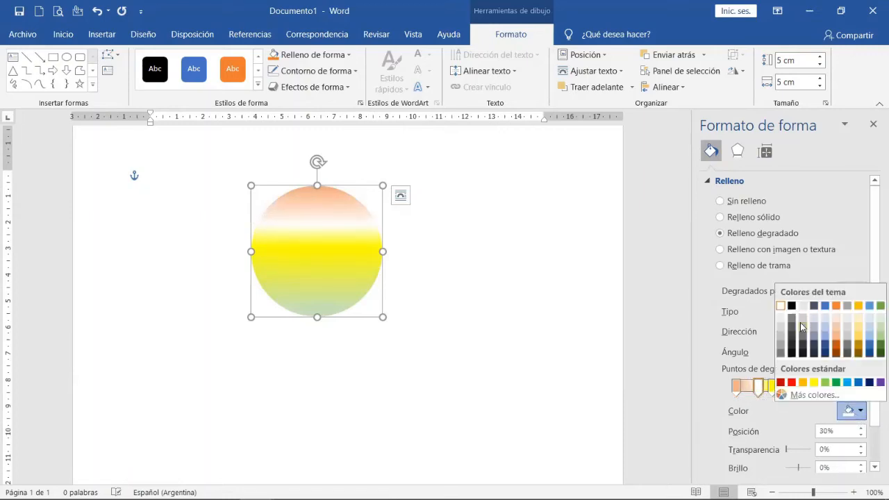
{"action": "left_click", "coordinate": [871, 318]}
Shift the light blue stop to 31%, the yellow stop closer to the end and the green stop to 87%.
{"action": "left_click", "coordinate": [756, 390]}
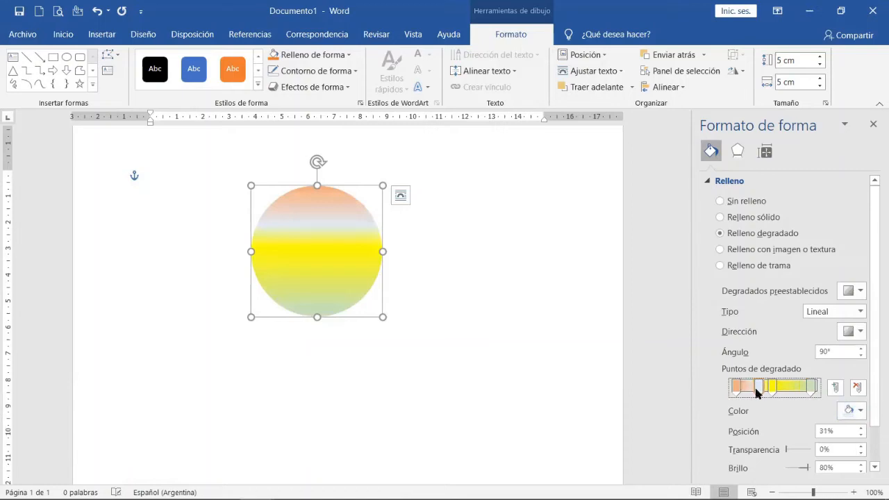
{"action": "left_click_drag", "start_coordinate": [769, 389], "coordinate": [806, 393]}
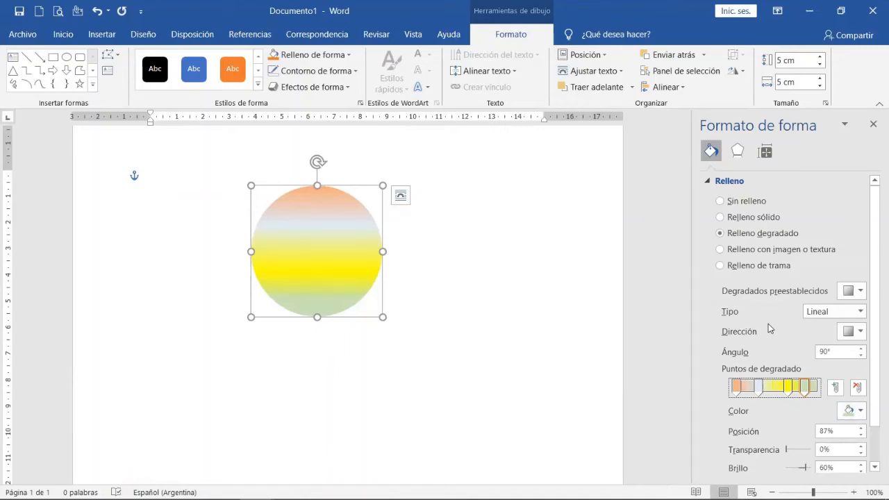
Try the blue denim texture as the circle's fill, and return to the gradient fill.
{"action": "left_click", "coordinate": [731, 251]}
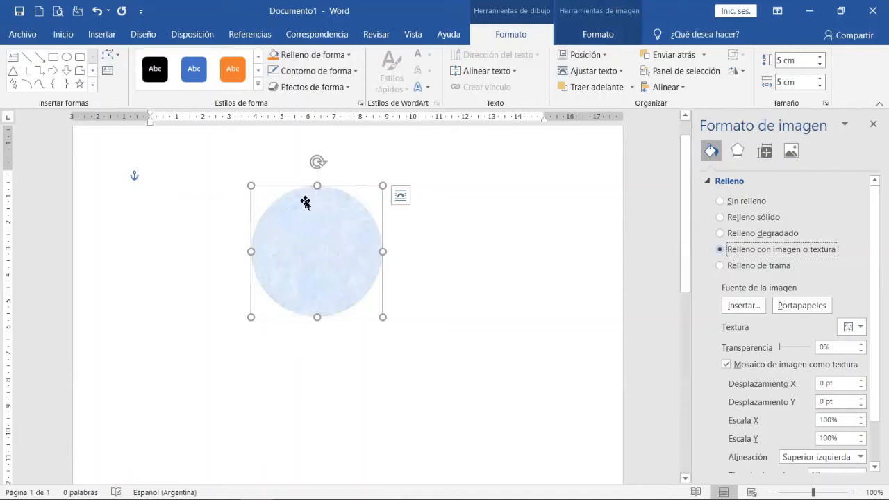
{"action": "left_click", "coordinate": [849, 328]}
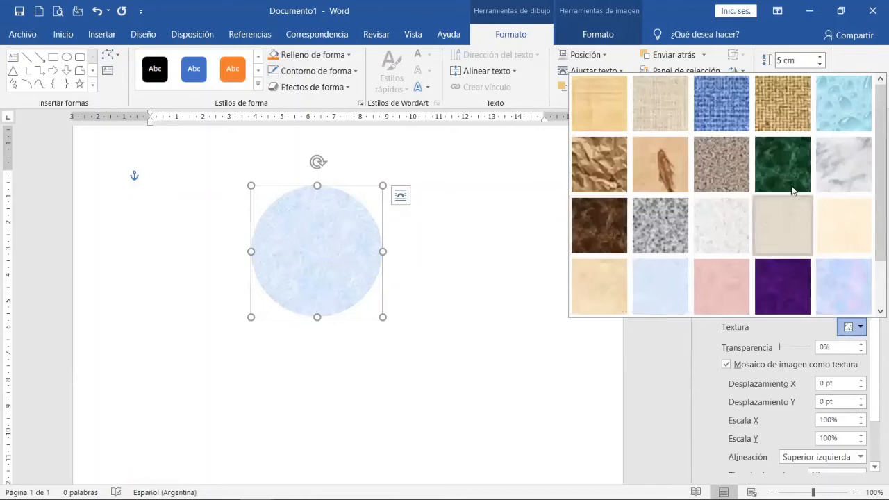
{"action": "left_click", "coordinate": [717, 114]}
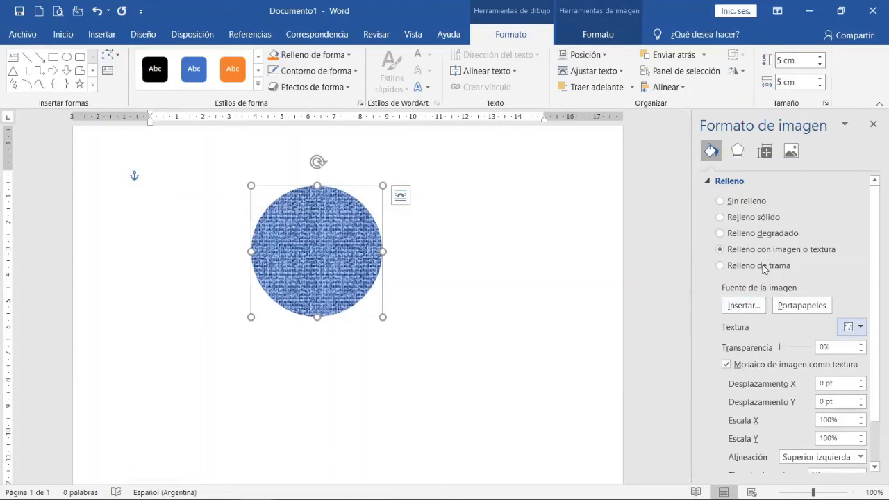
{"action": "left_click", "coordinate": [759, 233]}
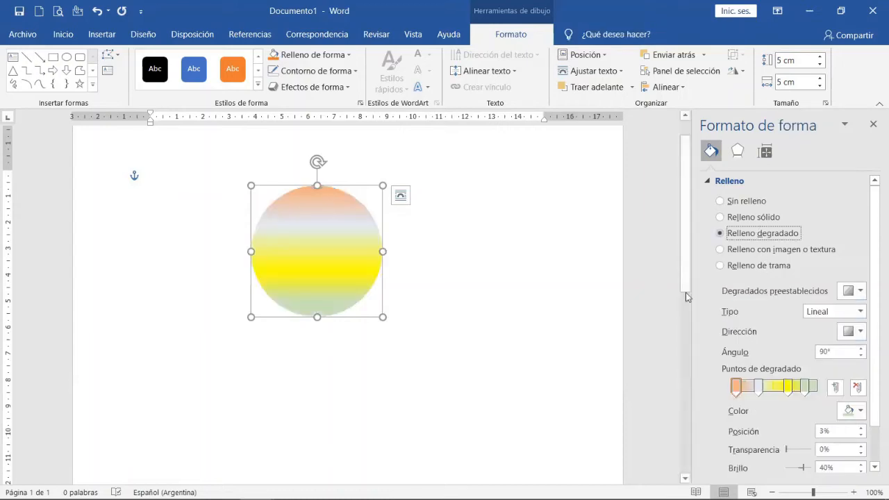
Add a gradient stop in white at -5% brightness, placing it at 20% and the light blue stop at 42%.
{"action": "left_click", "coordinate": [834, 388]}
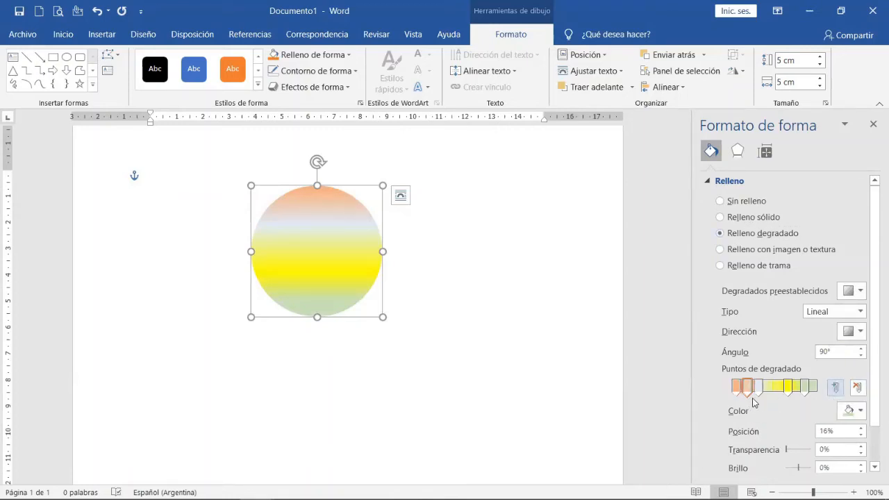
{"action": "left_click", "coordinate": [862, 412]}
{"action": "left_click", "coordinate": [783, 318]}
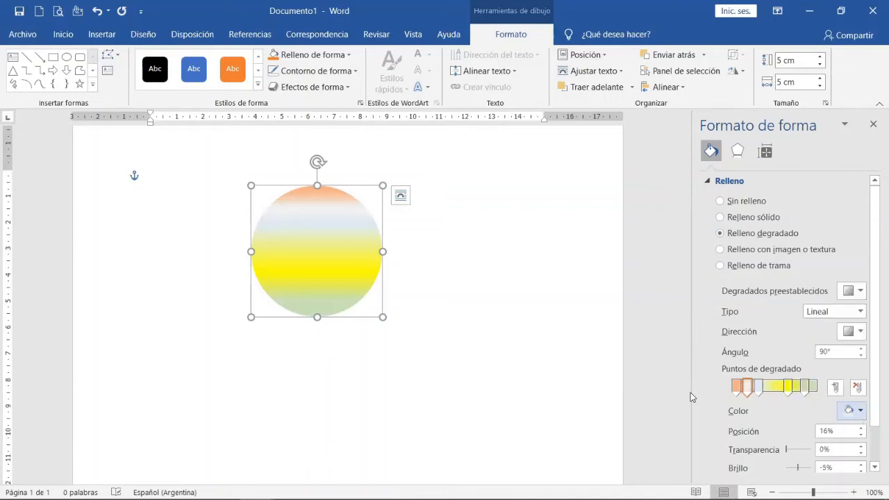
{"action": "left_click", "coordinate": [762, 387]}
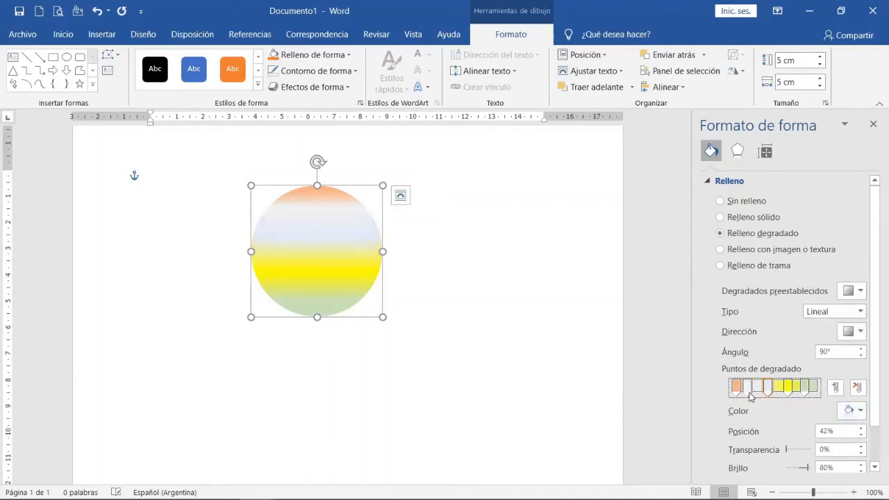
{"action": "left_click", "coordinate": [751, 389]}
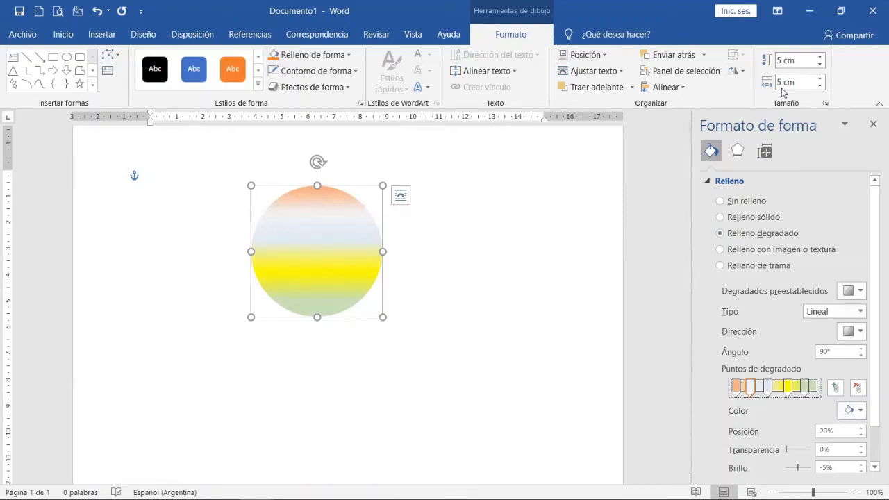
Set the circle's height and width to 6 cm and close the shape formatting pane.
{"action": "left_click", "coordinate": [784, 62]}
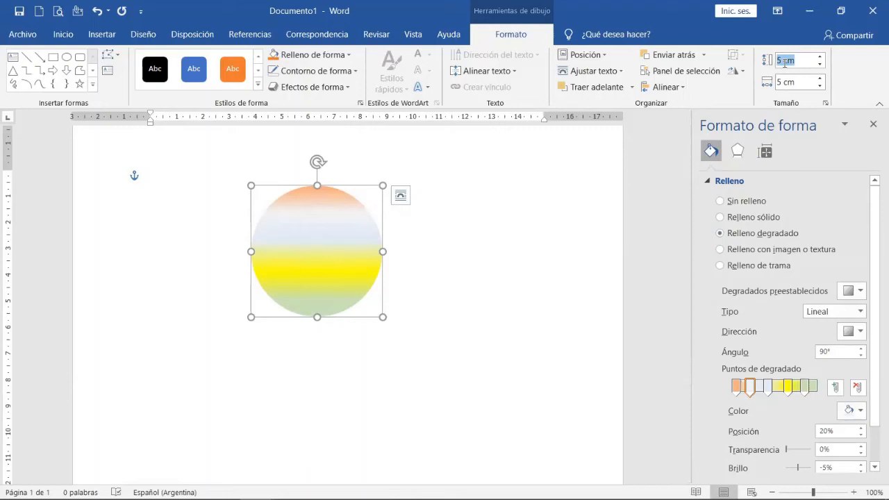
{"action": "type", "text": "6"}
{"action": "key", "text": "Tab"}
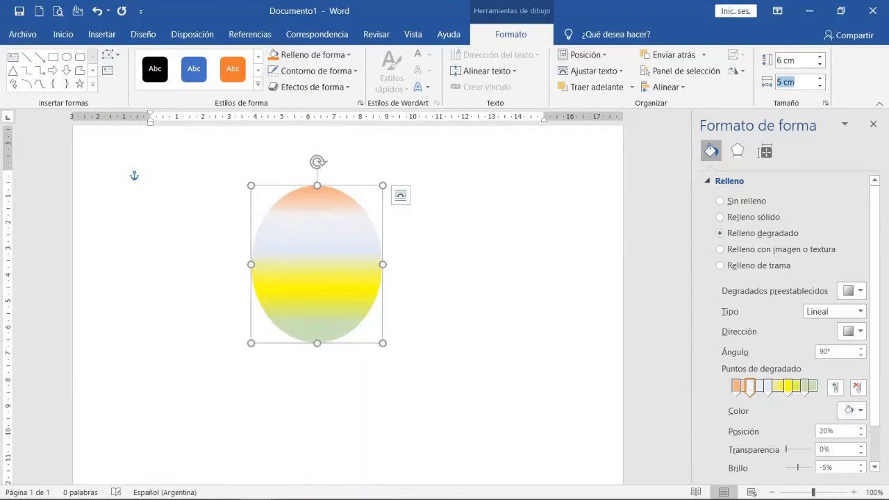
{"action": "type", "text": "6"}
{"action": "key", "text": "Return"}
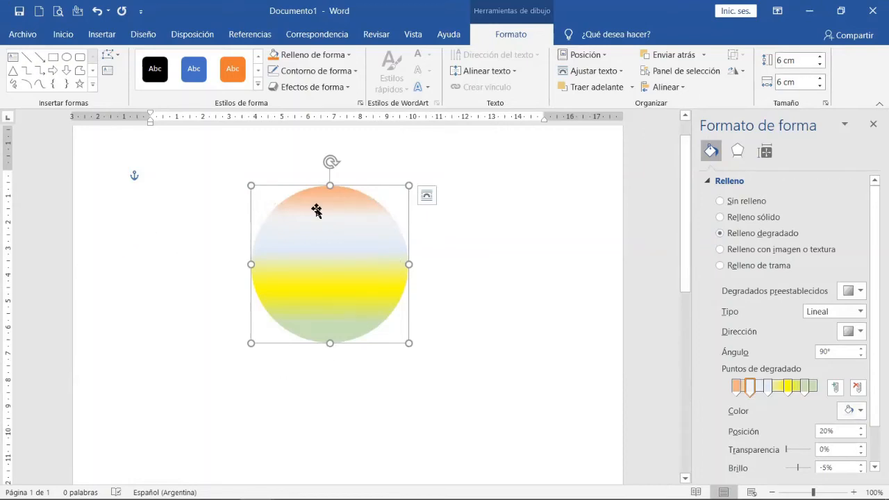
{"action": "left_click", "coordinate": [873, 125]}
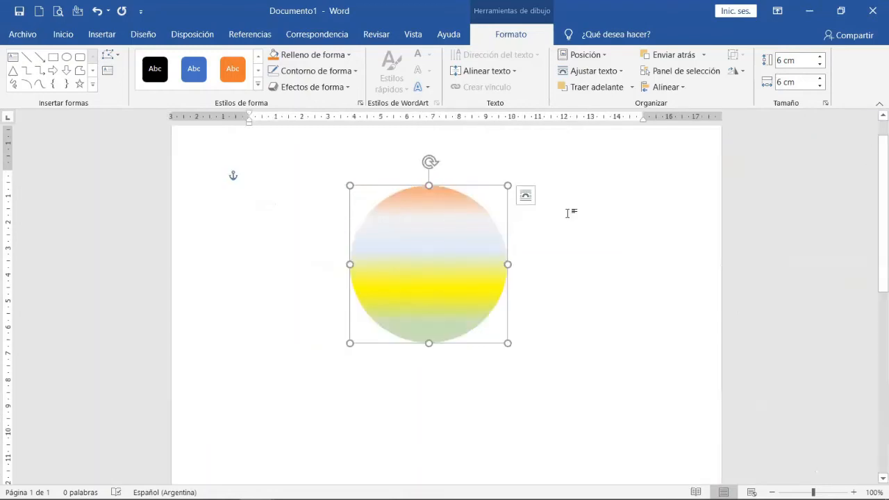
Change the circle to the flowchart sequential access storage shape, a circle with a flat tail.
{"action": "left_click", "coordinate": [118, 58]}
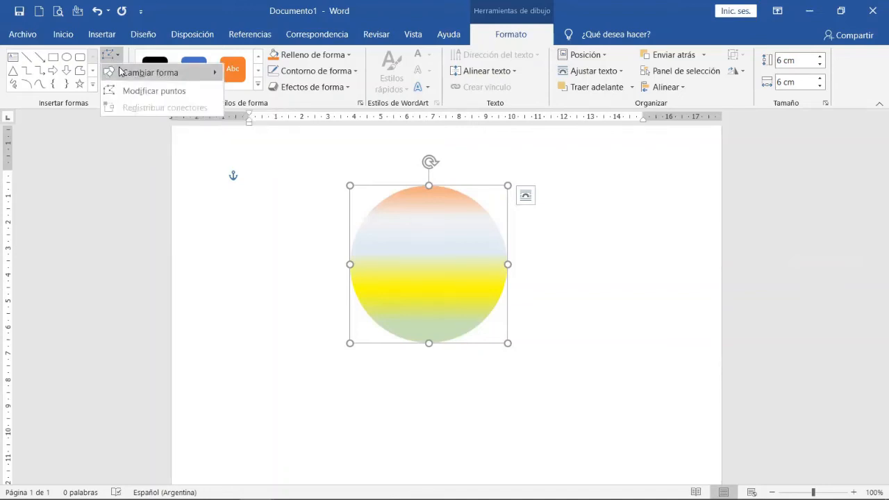
{"action": "mouse_move", "coordinate": [120, 71]}
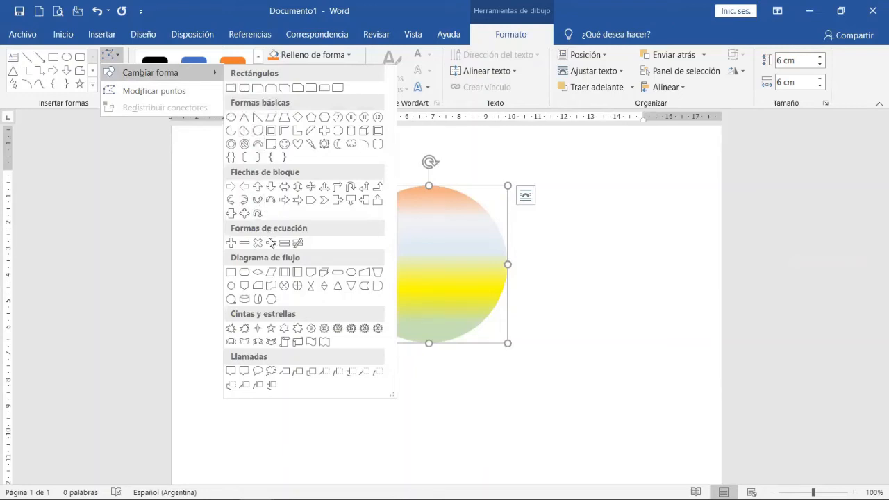
{"action": "left_click", "coordinate": [232, 300]}
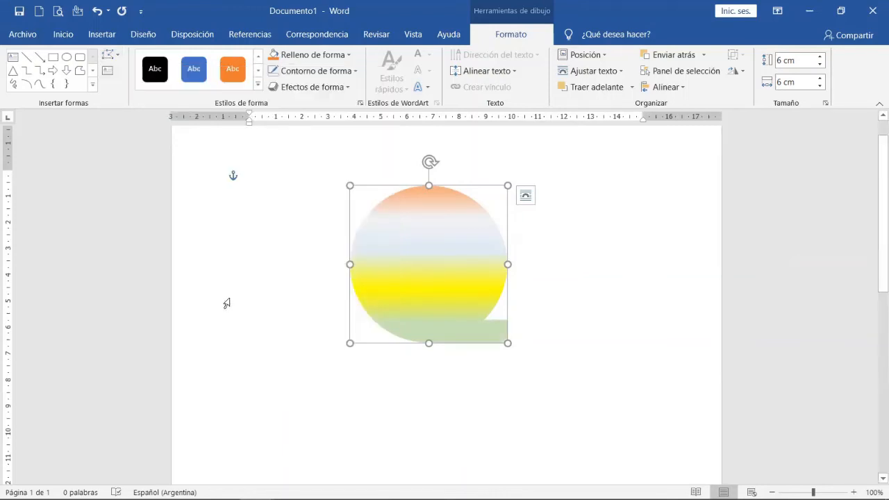
Change the drawn flowchart shape to a regular pentagon from the basic shapes.
{"action": "left_click", "coordinate": [117, 62]}
{"action": "mouse_move", "coordinate": [167, 72]}
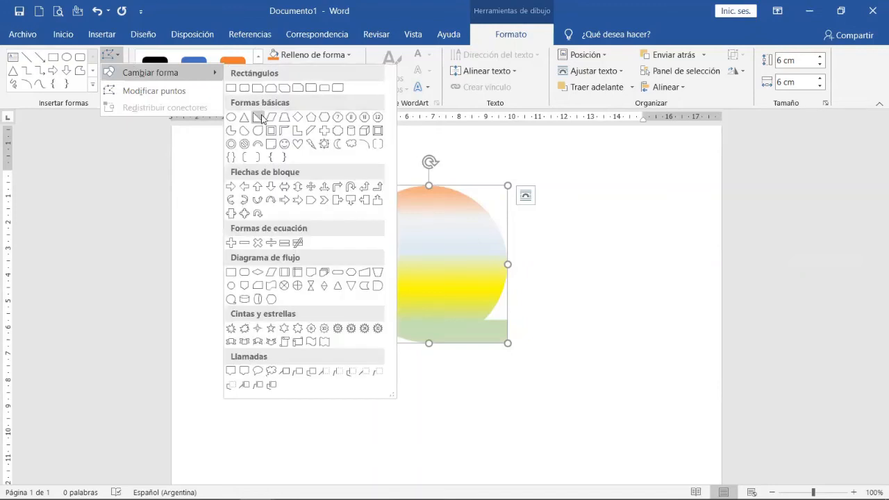
{"action": "left_click", "coordinate": [310, 118]}
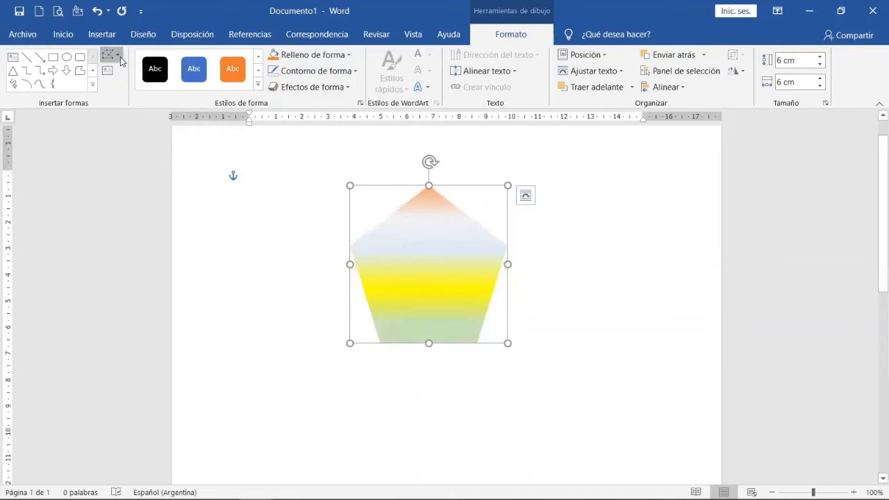
Change the pentagon back to an ellipse from the basic shapes.
{"action": "left_click", "coordinate": [120, 57]}
{"action": "mouse_move", "coordinate": [145, 73]}
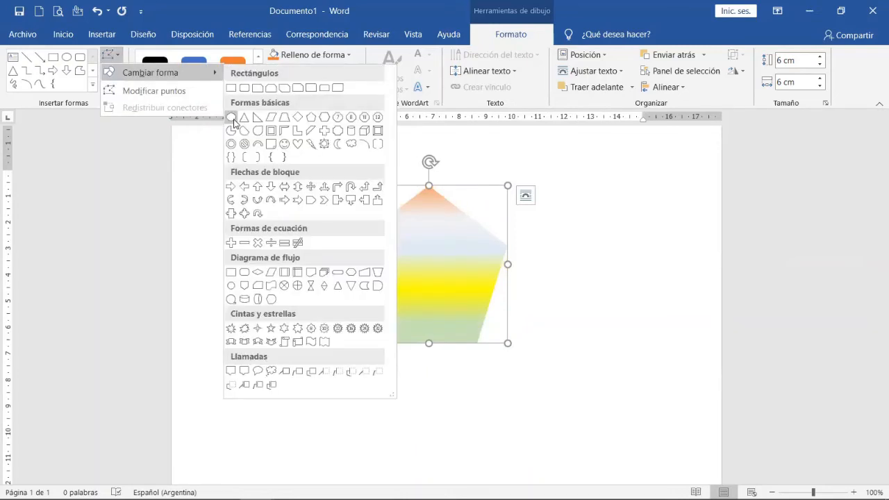
{"action": "left_click", "coordinate": [232, 119]}
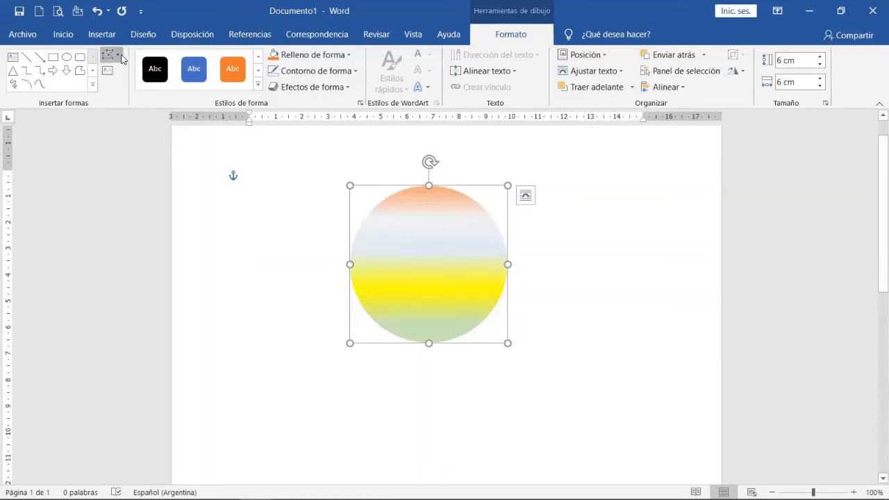
Edit the circle's points and tilt the tangent at its top point so the outline slopes down to the right.
{"action": "left_click", "coordinate": [120, 56]}
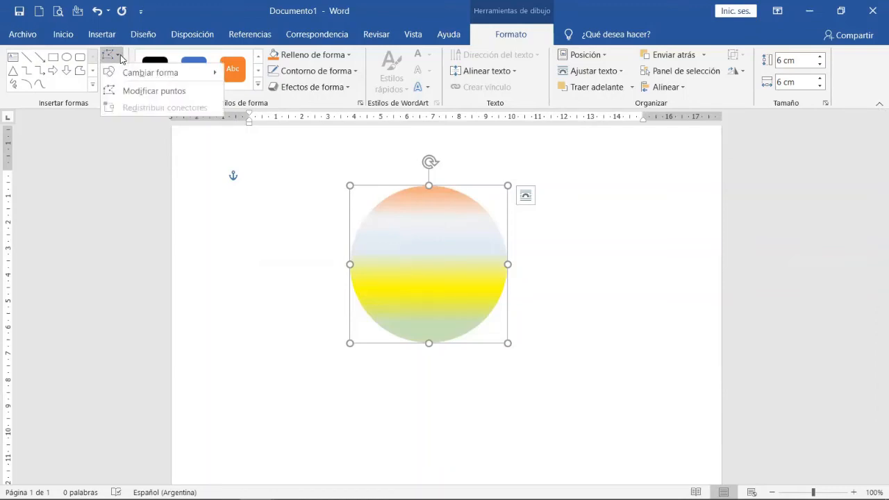
{"action": "left_click", "coordinate": [141, 91]}
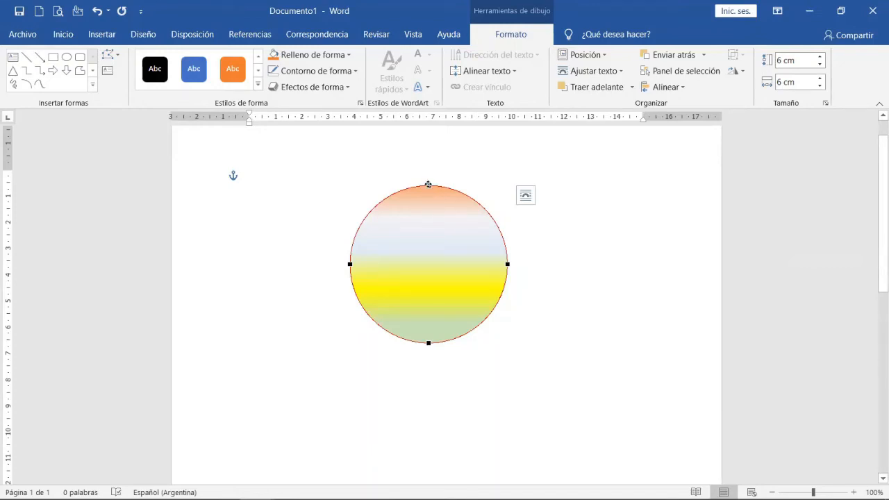
{"action": "left_click", "coordinate": [429, 184]}
{"action": "left_click_drag", "start_coordinate": [384, 185], "coordinate": [379, 217]}
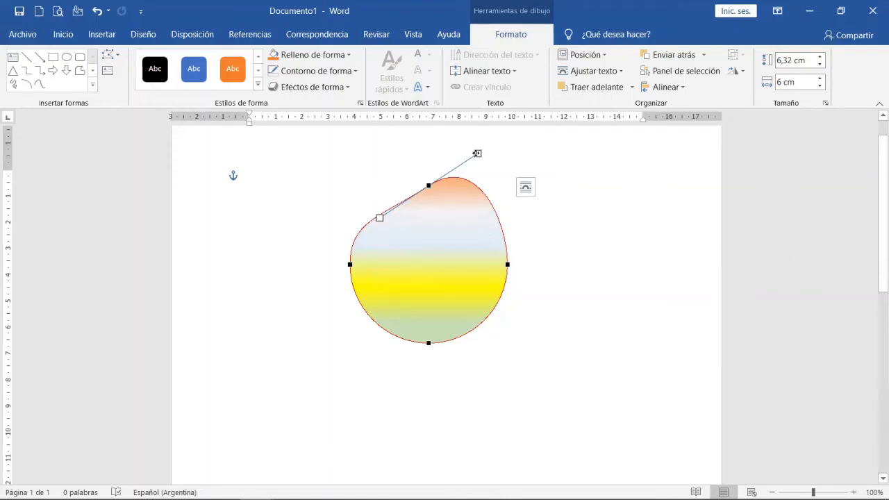
{"action": "left_click_drag", "start_coordinate": [477, 153], "coordinate": [492, 218]}
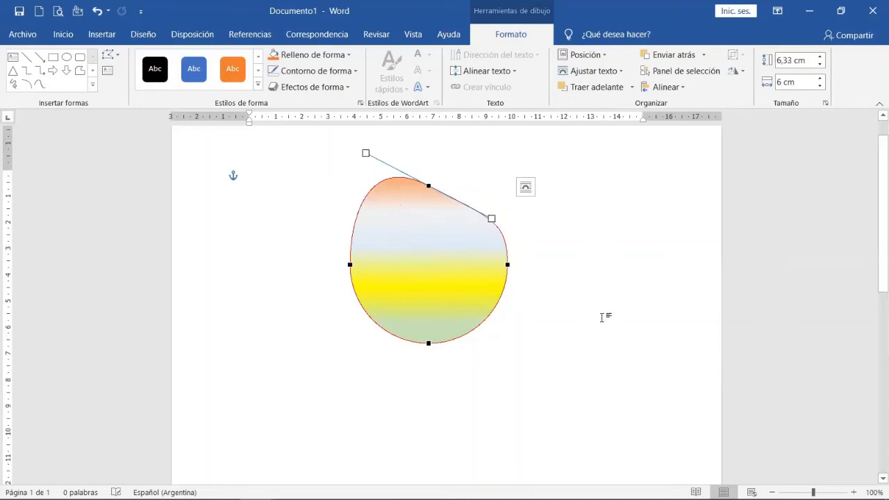
Reshape the outline by bending the right point's lower curve inward, stretching the left point's curve outward and widening the top point's curve.
{"action": "left_click", "coordinate": [506, 264]}
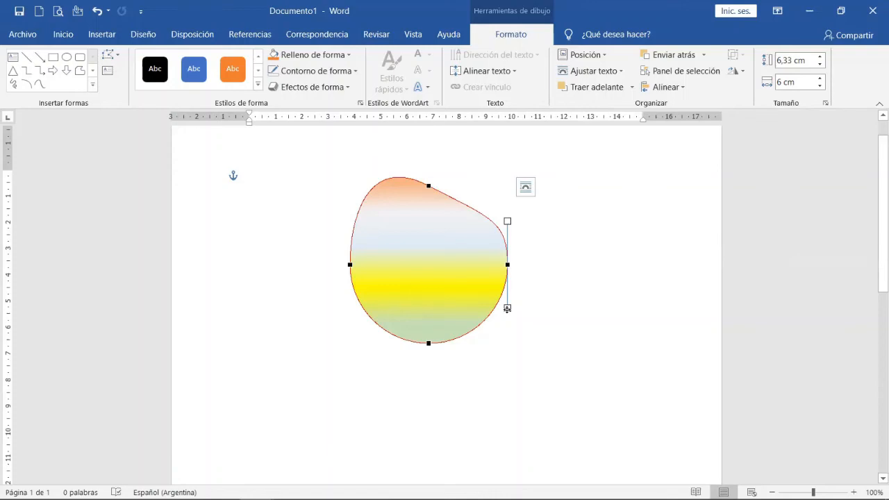
{"action": "left_click_drag", "start_coordinate": [507, 308], "coordinate": [434, 264]}
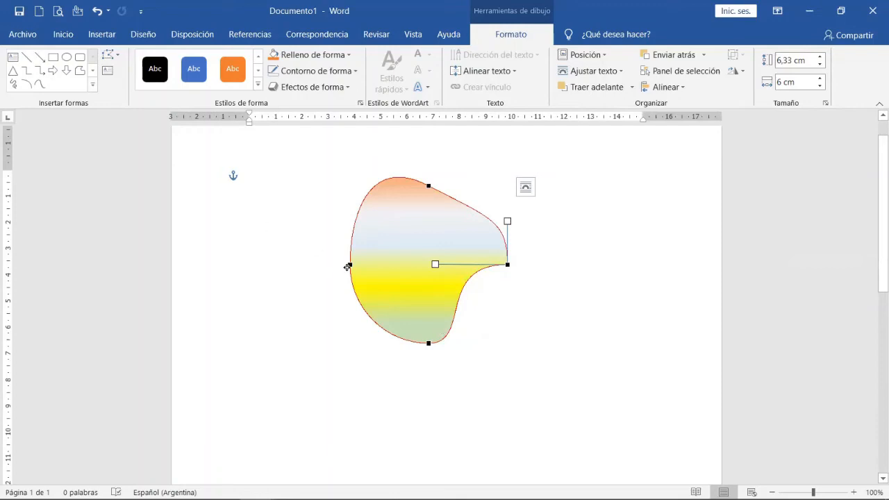
{"action": "left_click", "coordinate": [349, 264]}
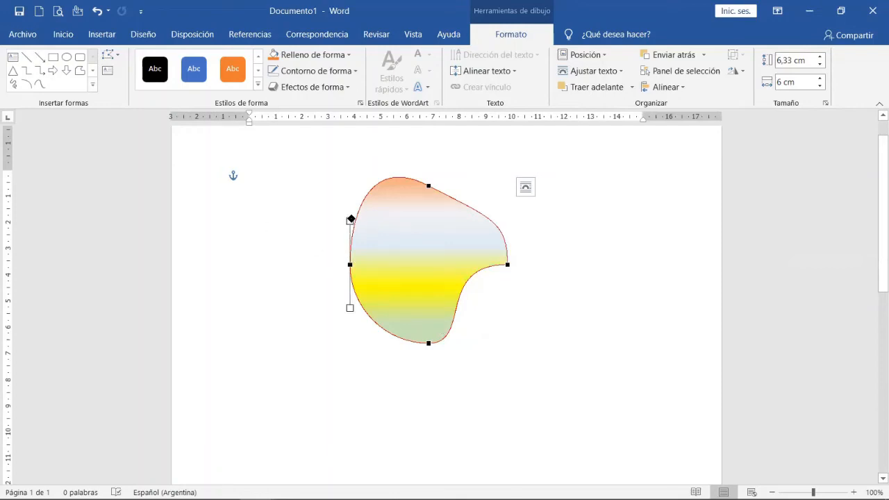
{"action": "left_click_drag", "start_coordinate": [349, 309], "coordinate": [212, 267]}
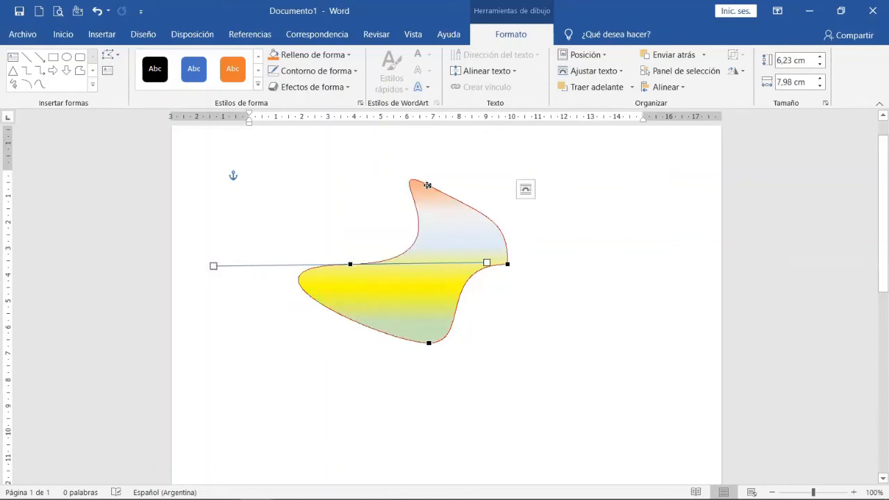
{"action": "left_click", "coordinate": [427, 186]}
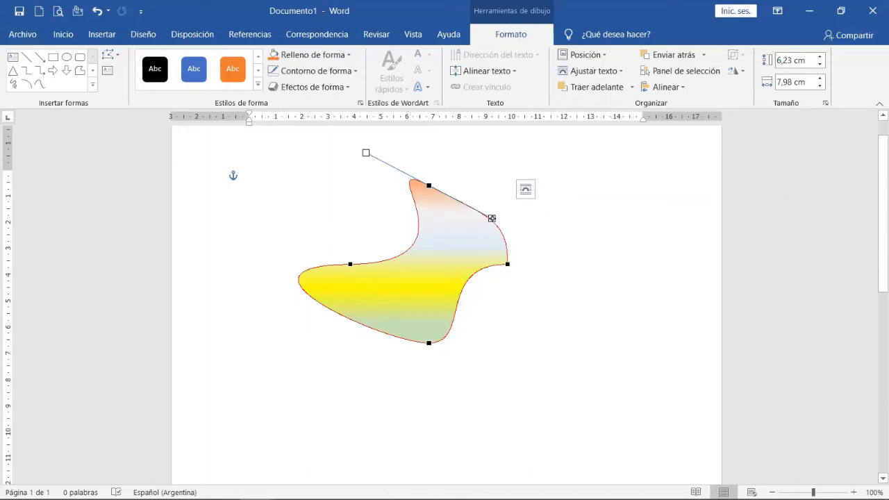
{"action": "left_click_drag", "start_coordinate": [491, 218], "coordinate": [630, 206]}
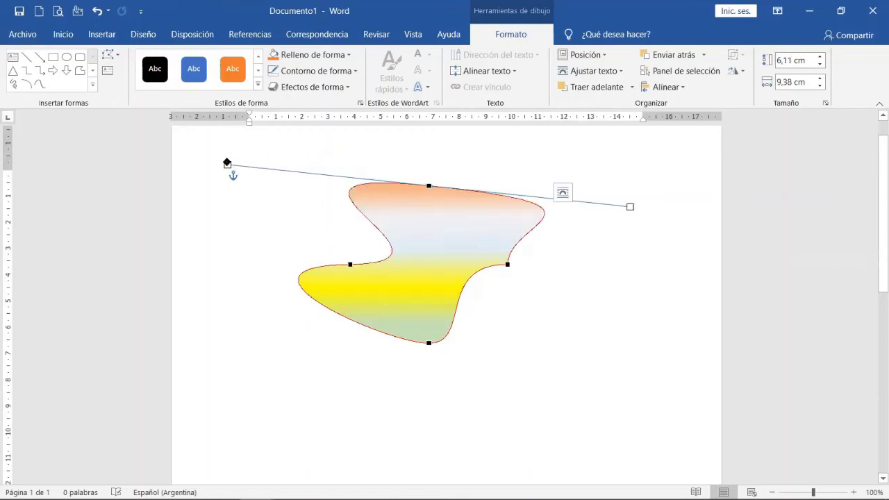
{"action": "left_click_drag", "start_coordinate": [228, 165], "coordinate": [402, 182]}
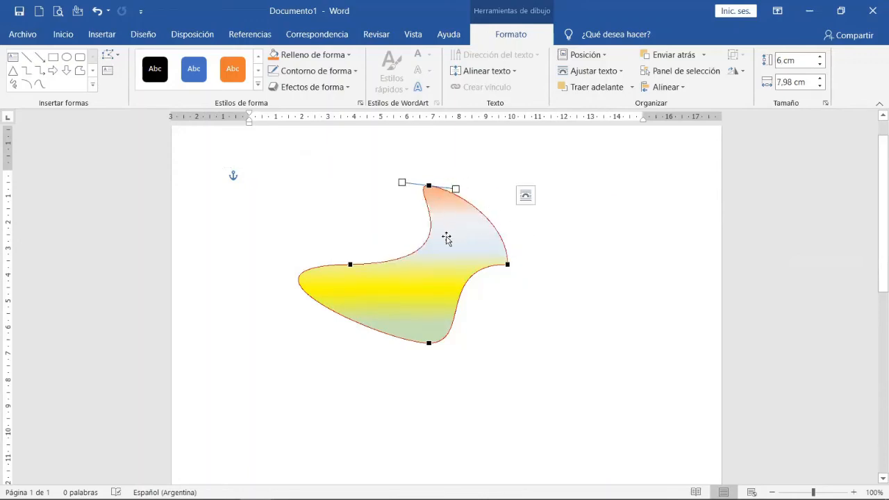
{"action": "left_click", "coordinate": [447, 238]}
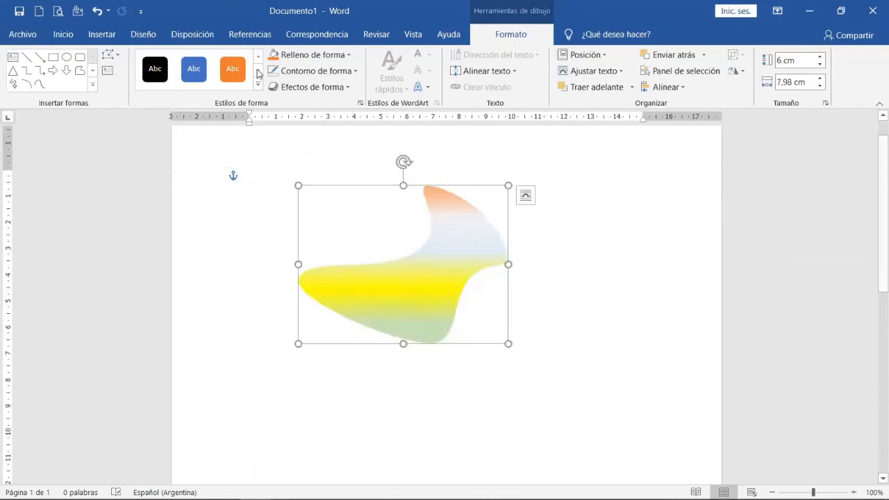
{"action": "left_click", "coordinate": [113, 55]}
{"action": "left_click", "coordinate": [131, 89]}
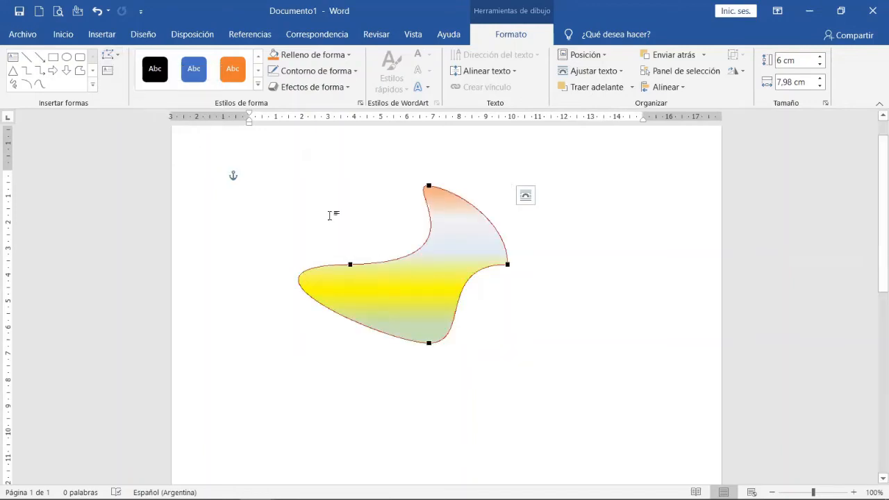
{"action": "left_click", "coordinate": [119, 57]}
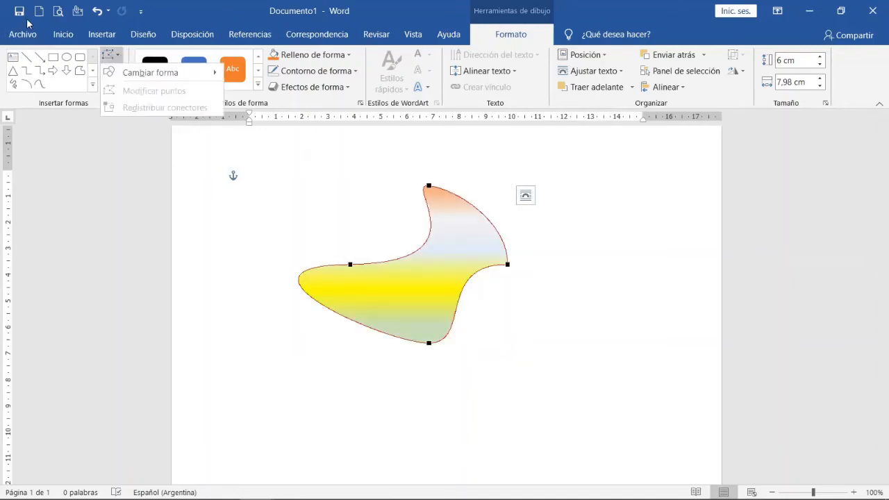
{"action": "left_click", "coordinate": [97, 11]}
Edit the shape's points again and swing the bottom point's tangent so the lower right edge curves inward.
{"action": "left_click", "coordinate": [447, 239]}
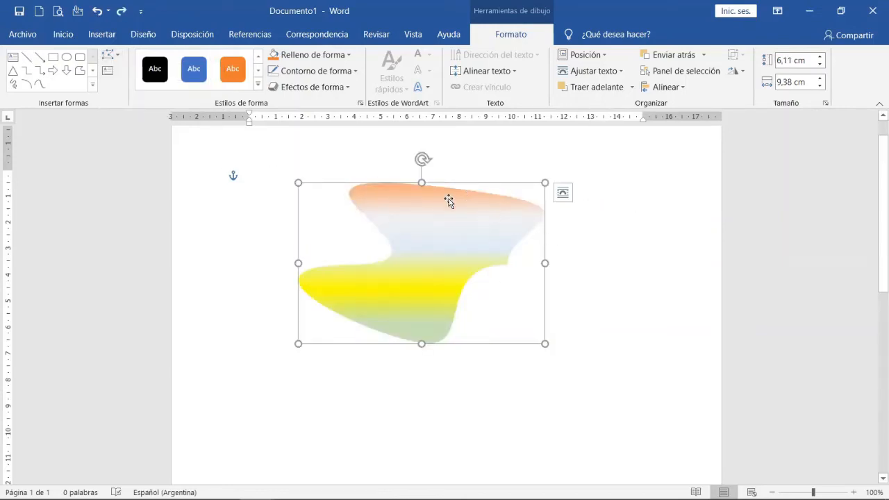
{"action": "left_click", "coordinate": [119, 61]}
{"action": "left_click", "coordinate": [142, 91]}
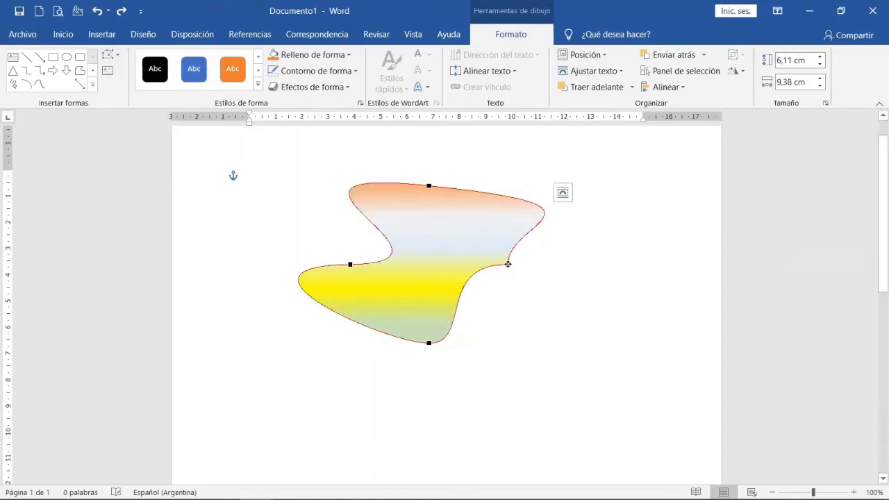
{"action": "left_click", "coordinate": [507, 264]}
{"action": "left_click", "coordinate": [428, 344]}
{"action": "left_click_drag", "start_coordinate": [473, 344], "coordinate": [403, 307]}
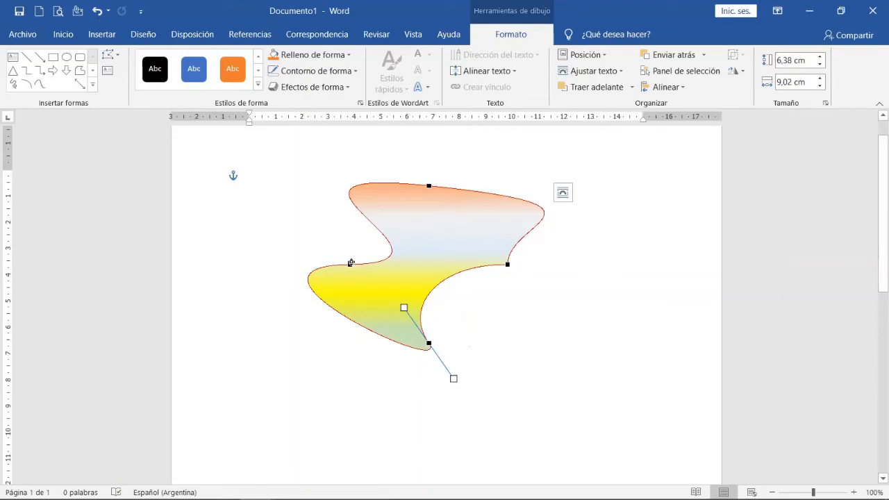
Turn the left point's tangent nearly vertical, stretch the bottom point's curve downward, and finish editing the points.
{"action": "left_click", "coordinate": [351, 263]}
{"action": "left_click_drag", "start_coordinate": [213, 265], "coordinate": [329, 328]}
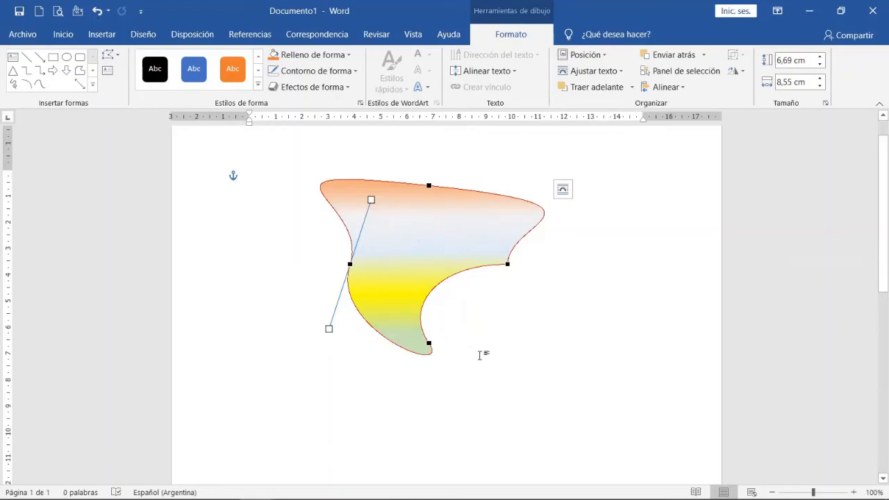
{"action": "left_click", "coordinate": [429, 343]}
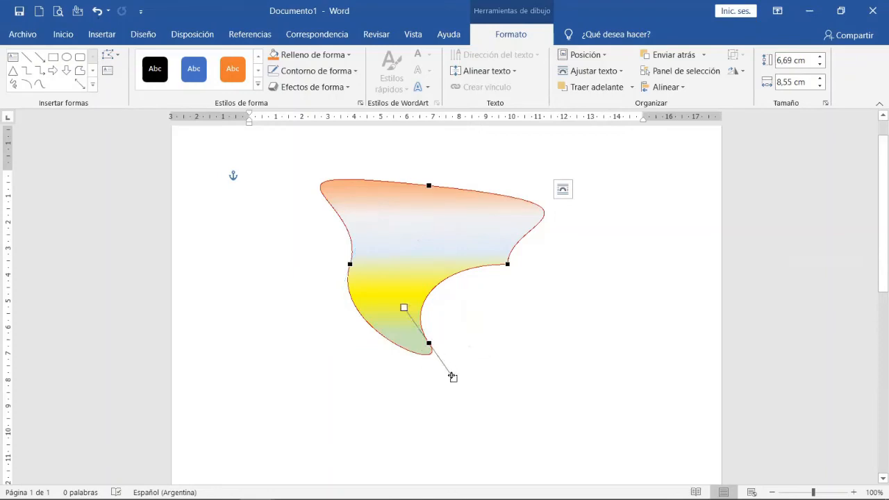
{"action": "left_click_drag", "start_coordinate": [452, 377], "coordinate": [448, 437]}
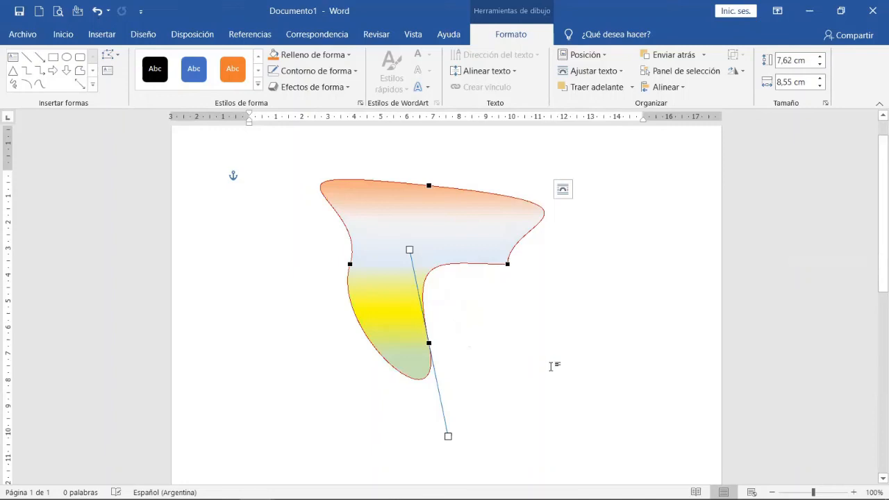
{"action": "left_click", "coordinate": [552, 366]}
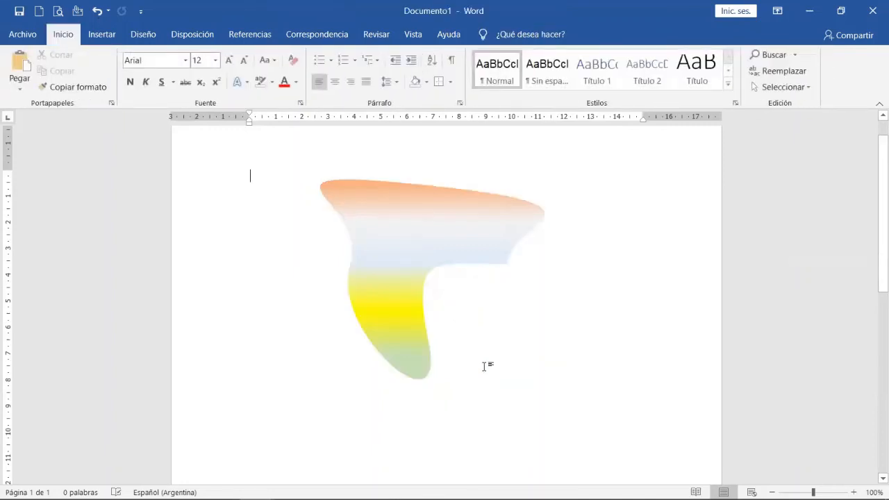
Move the gradient-filled freeform shape to the top of the page, roughly between the text margins, and deselect it.
{"action": "left_click_drag", "start_coordinate": [389, 226], "coordinate": [305, 203]}
{"action": "left_click", "coordinate": [541, 308]}
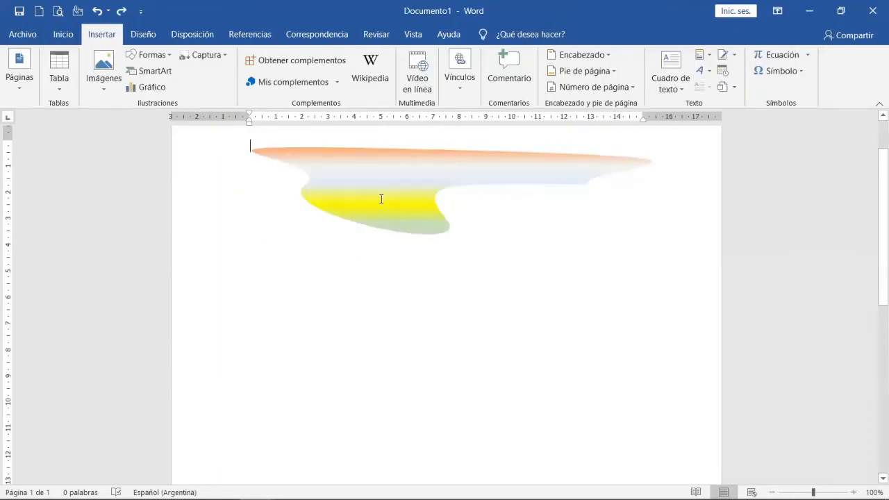
{"action": "left_click", "coordinate": [381, 199]}
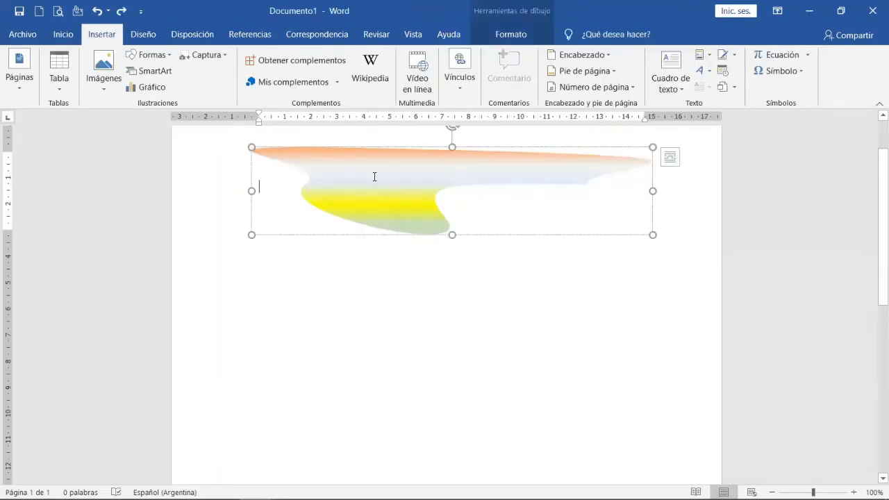
{"action": "left_click_drag", "start_coordinate": [361, 146], "coordinate": [342, 179]}
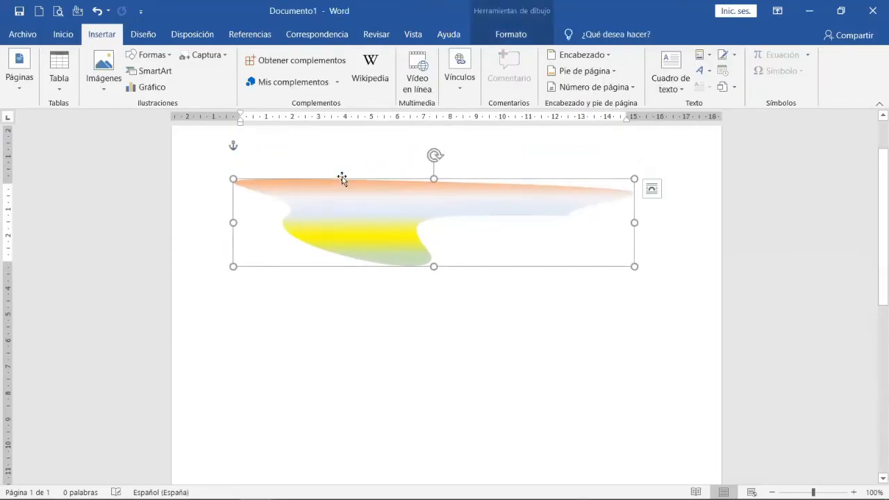
{"action": "left_click", "coordinate": [456, 313]}
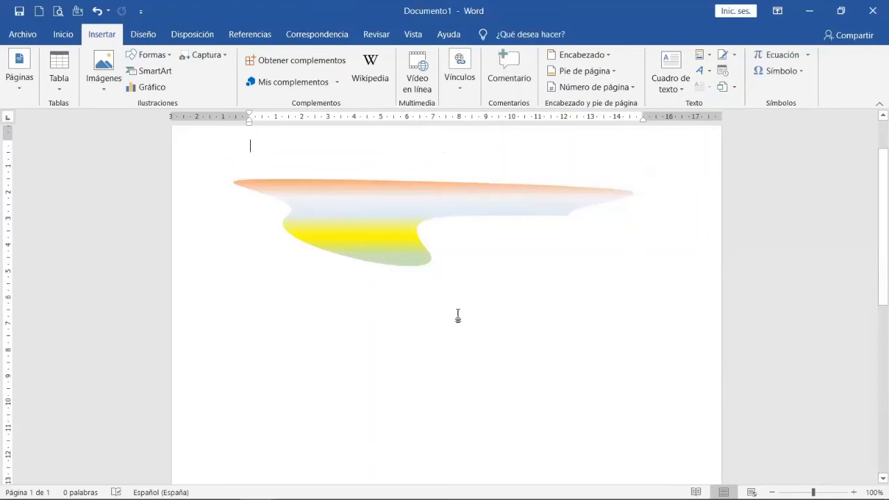
{"action": "left_click", "coordinate": [389, 186]}
{"action": "left_click_drag", "start_coordinate": [387, 179], "coordinate": [395, 143]}
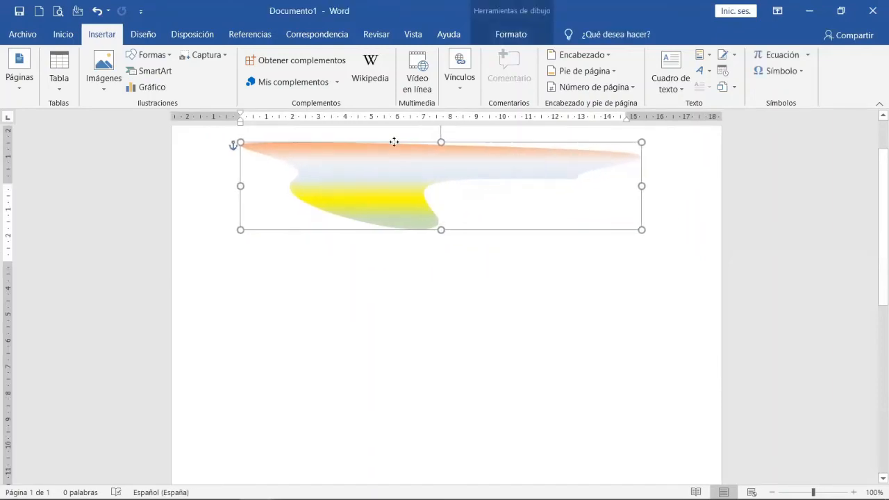
{"action": "left_click", "coordinate": [349, 310]}
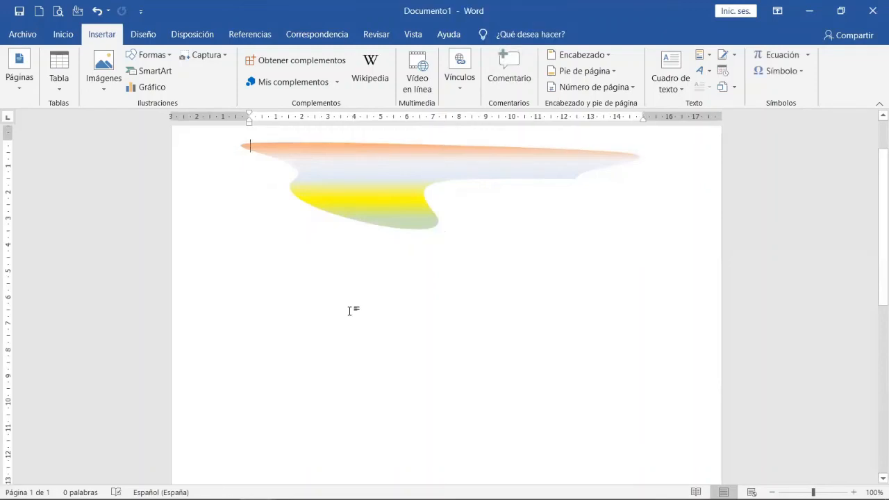
Set the freeform shape's text wrapping to Square.
{"action": "left_click", "coordinate": [383, 199]}
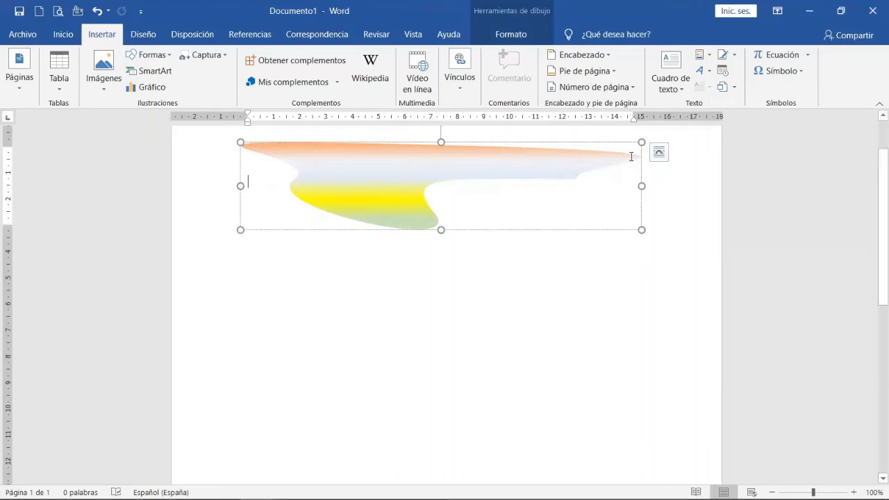
{"action": "left_click", "coordinate": [659, 155]}
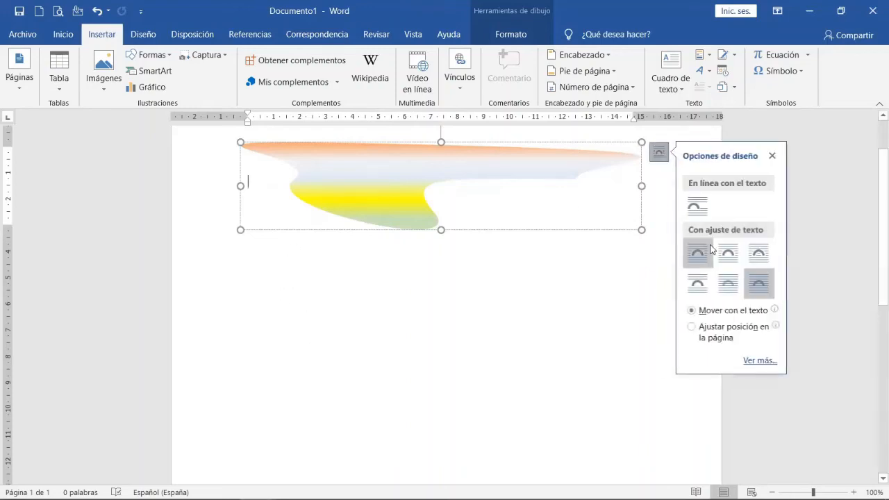
{"action": "left_click", "coordinate": [700, 256]}
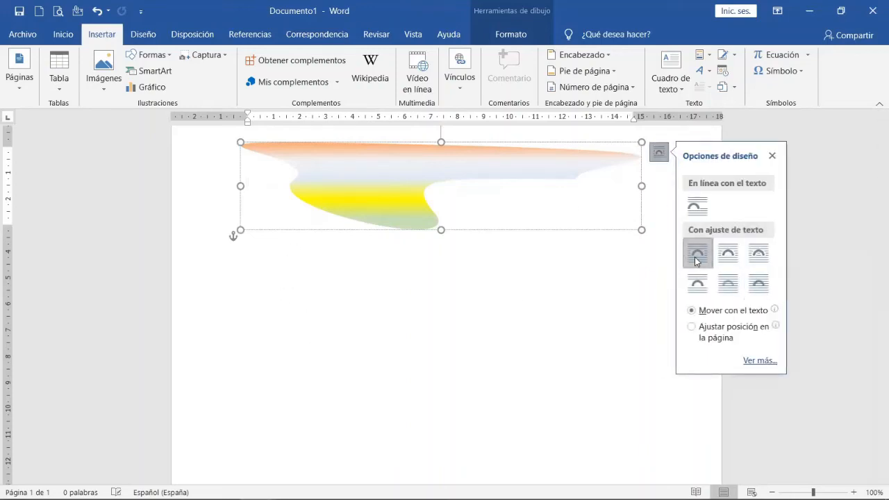
Write "Hola a tod@s!!" below the freeform shape and start a new line.
{"action": "left_click", "coordinate": [303, 284]}
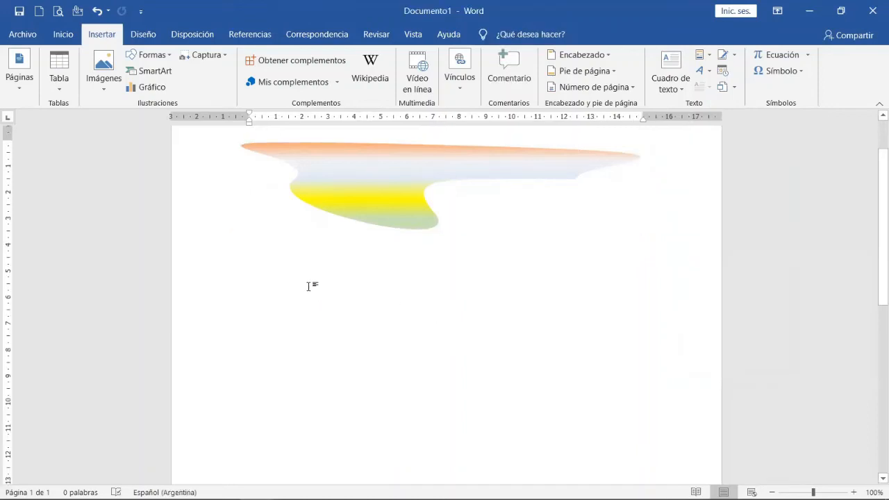
{"action": "type", "text": "Hola"}
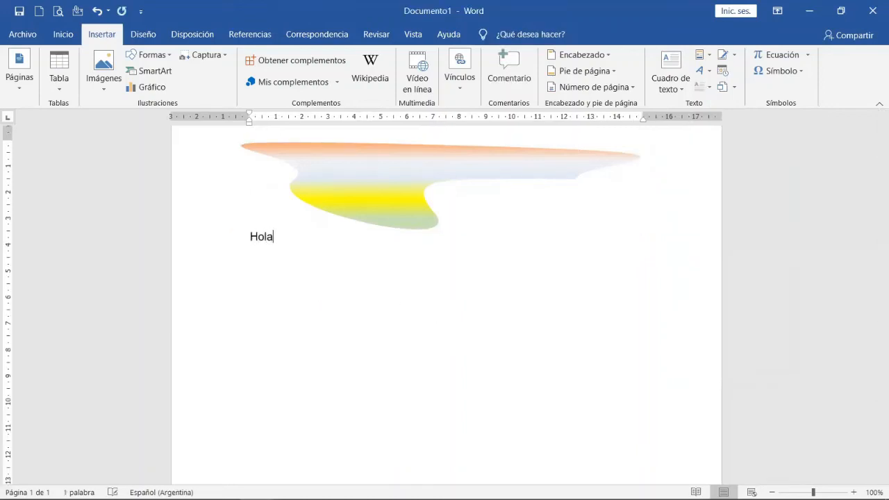
{"action": "type", "text": " a t"}
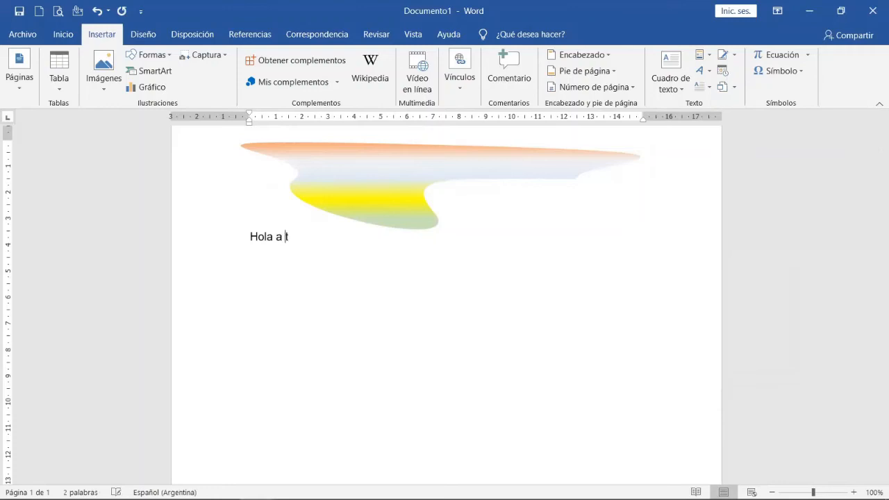
{"action": "type", "text": "od@s!!"}
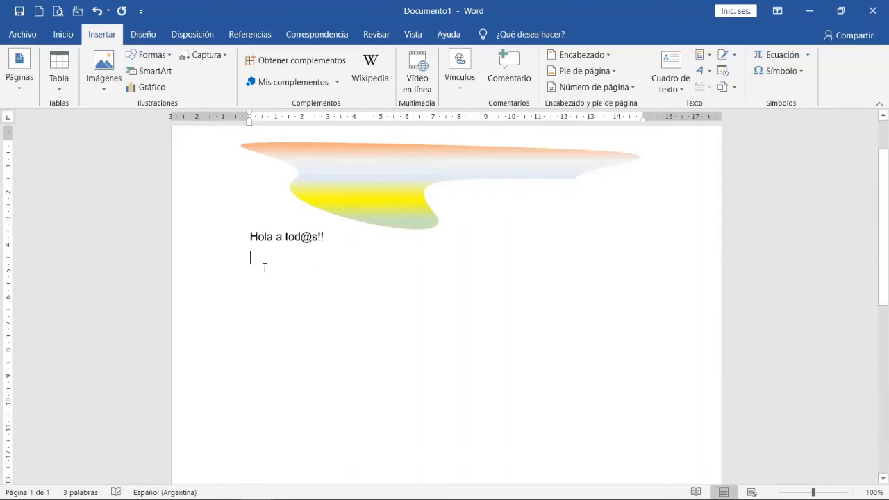
Delete the line "Hola a tod@s!!" below the freeform shape.
{"action": "left_click_drag", "start_coordinate": [250, 236], "coordinate": [337, 235]}
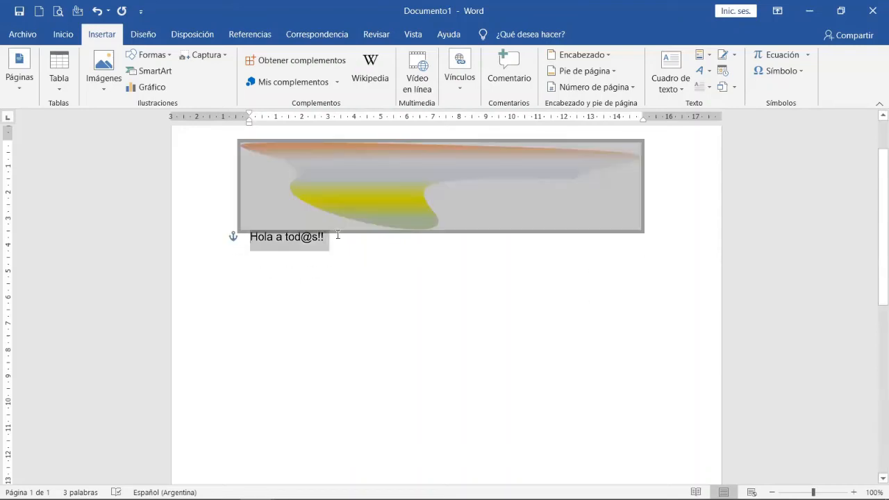
{"action": "left_click", "coordinate": [339, 245]}
{"action": "key", "text": "BackSpace"}
{"action": "key", "text": "BackSpace"}
{"action": "key", "text": "BackSpace"}
{"action": "key", "text": "BackSpace"}
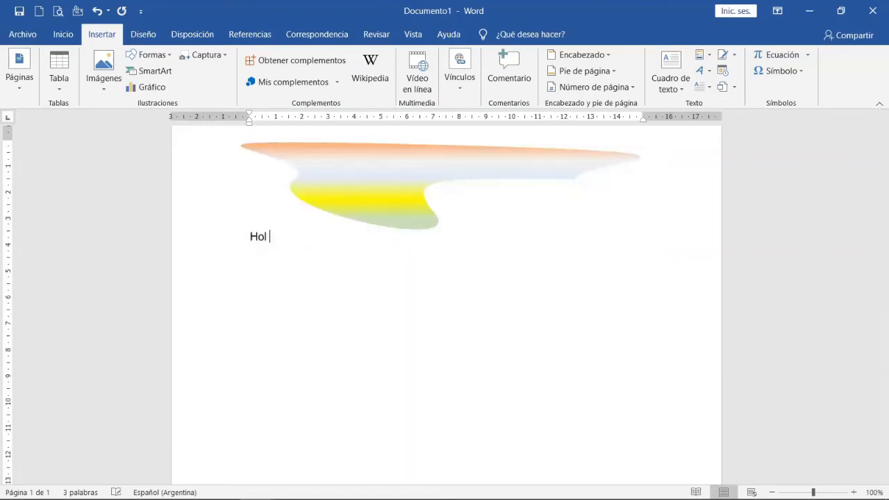
{"action": "key", "text": "BackSpace"}
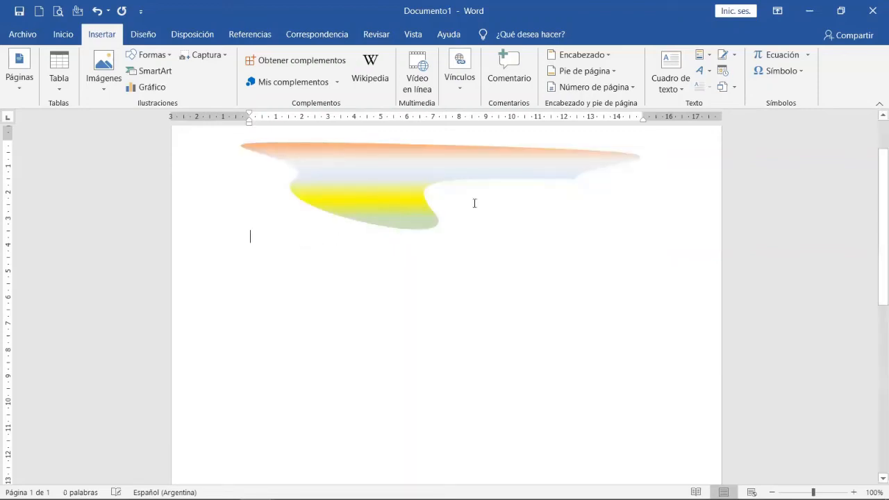
Insert a white WordArt with an orange outline below the freeform shape, reading "Hola a tod@s!!!", and deselect it.
{"action": "left_click", "coordinate": [709, 74]}
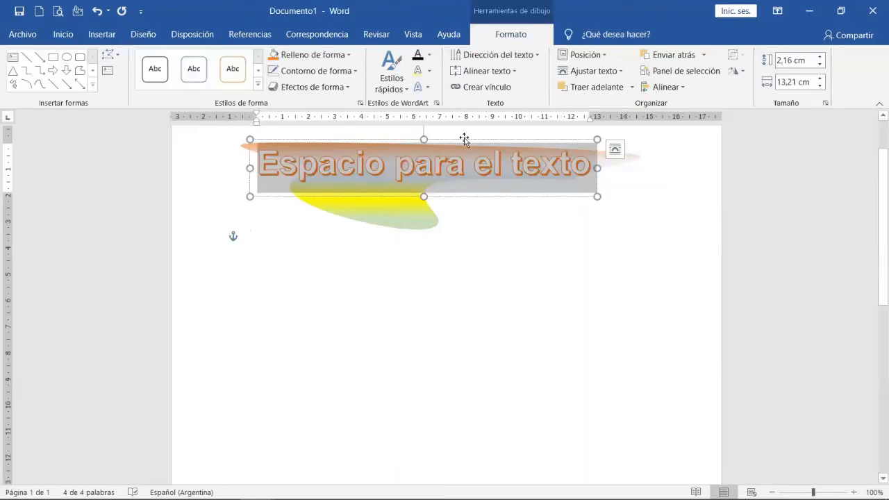
{"action": "left_click_drag", "start_coordinate": [464, 141], "coordinate": [476, 258]}
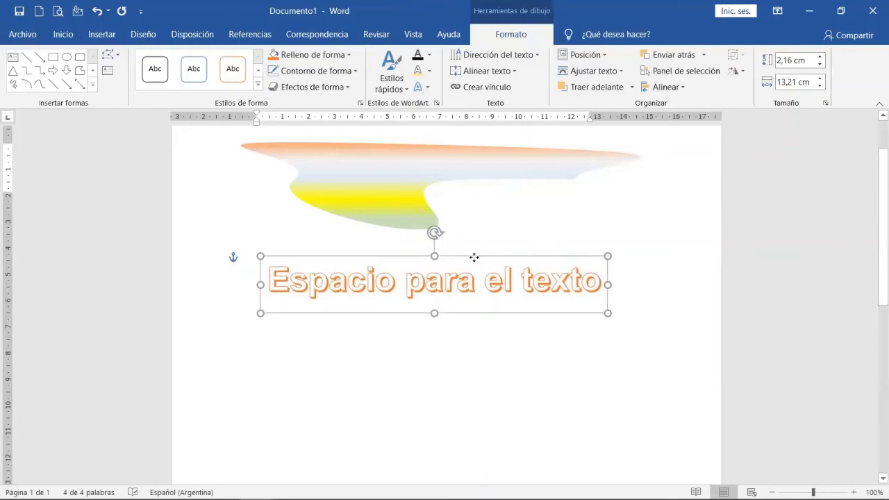
{"action": "left_click", "coordinate": [342, 290]}
{"action": "double_click", "coordinate": [342, 290]}
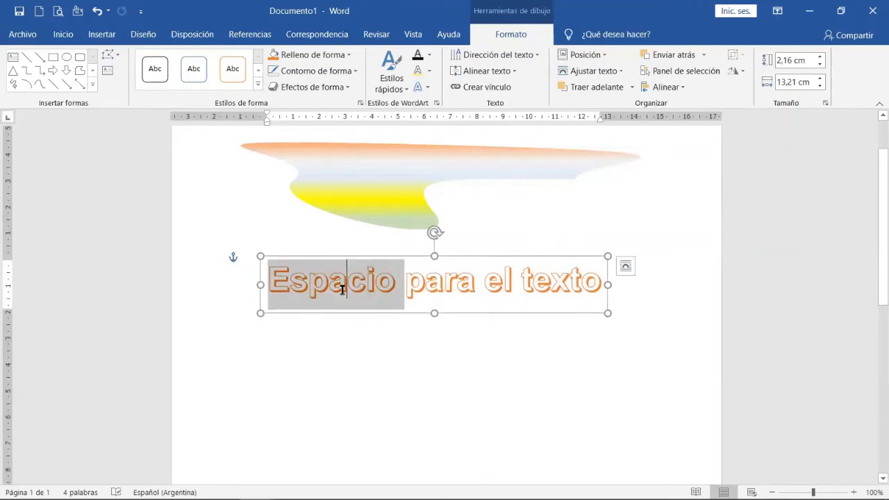
{"action": "triple_click", "coordinate": [342, 290]}
{"action": "type", "text": "Hola"}
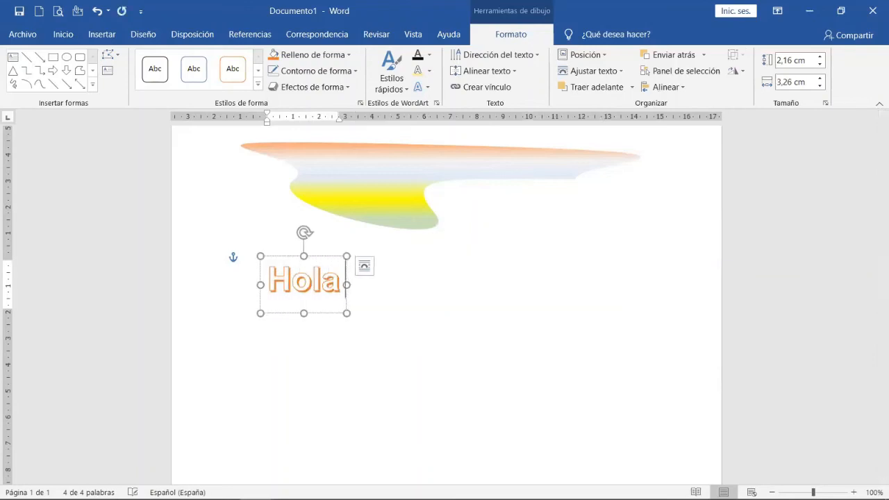
{"action": "type", "text": " a tod"}
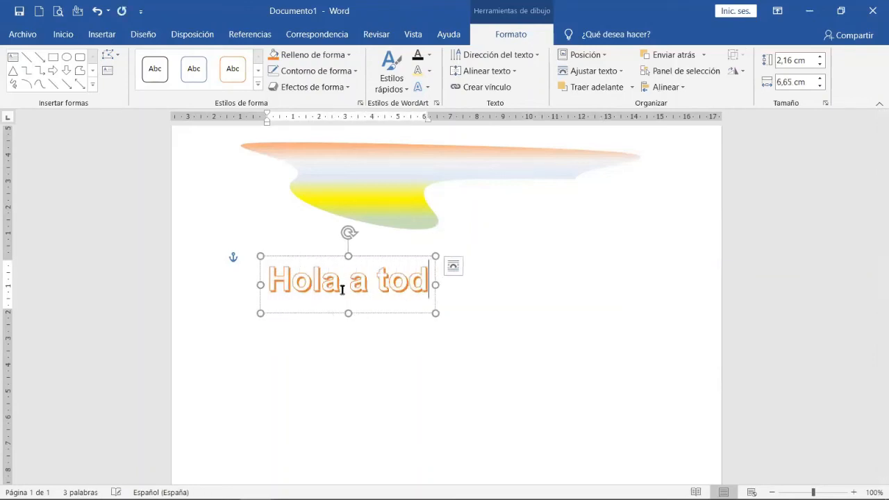
{"action": "type", "text": "@s!!!"}
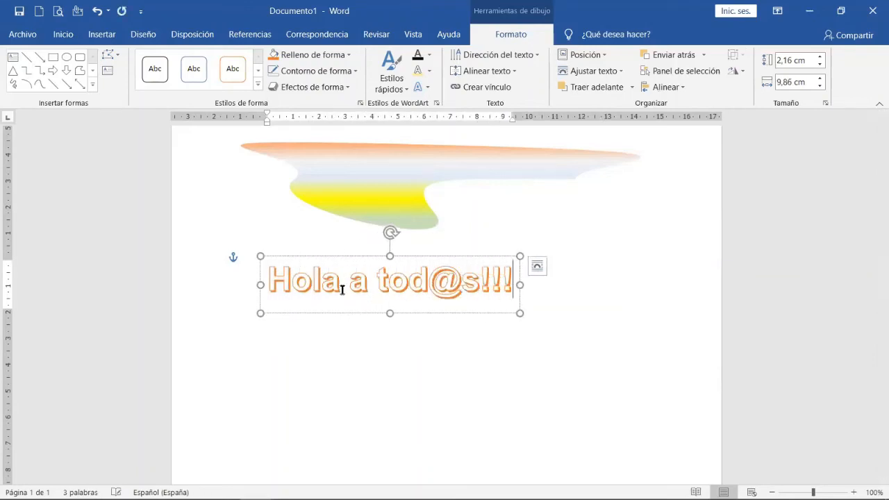
{"action": "left_click", "coordinate": [419, 358]}
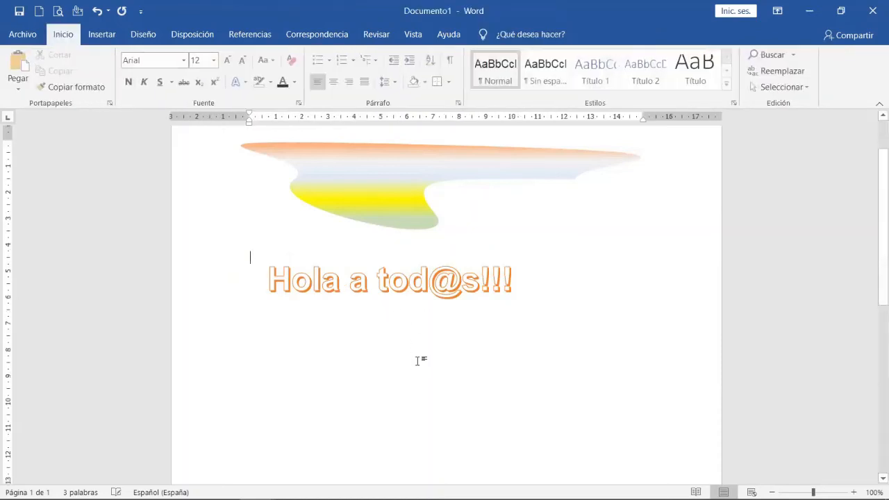
Shift the "Hola a tod@s!!!" WordArt rightward so it sits roughly centred on the page, and deselect it.
{"action": "left_click", "coordinate": [379, 289]}
{"action": "left_click_drag", "start_coordinate": [362, 257], "coordinate": [402, 257]}
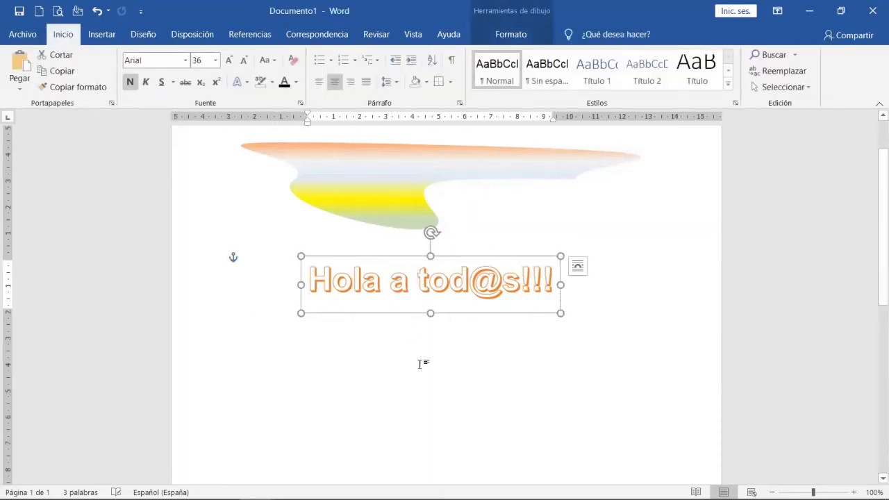
{"action": "left_click", "coordinate": [468, 381]}
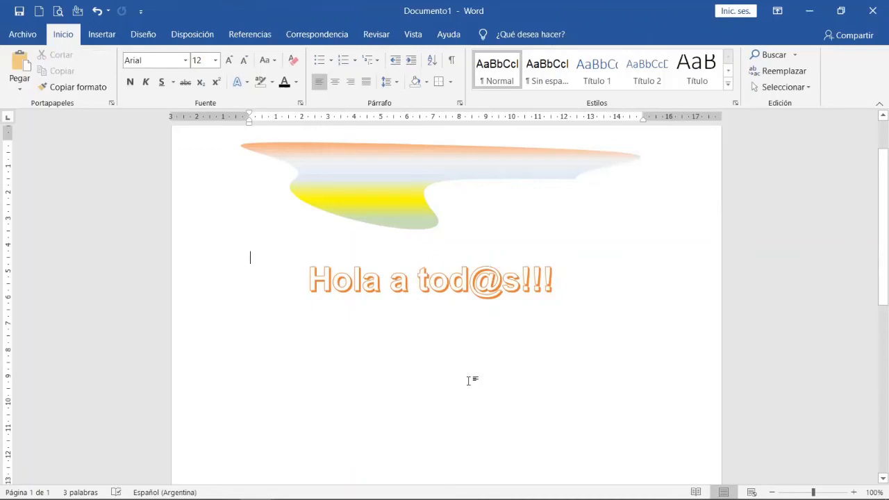
Apply the light grey inner-shadow WordArt quick style to the entire "Hola a tod@s!!!" text.
{"action": "left_click", "coordinate": [412, 282]}
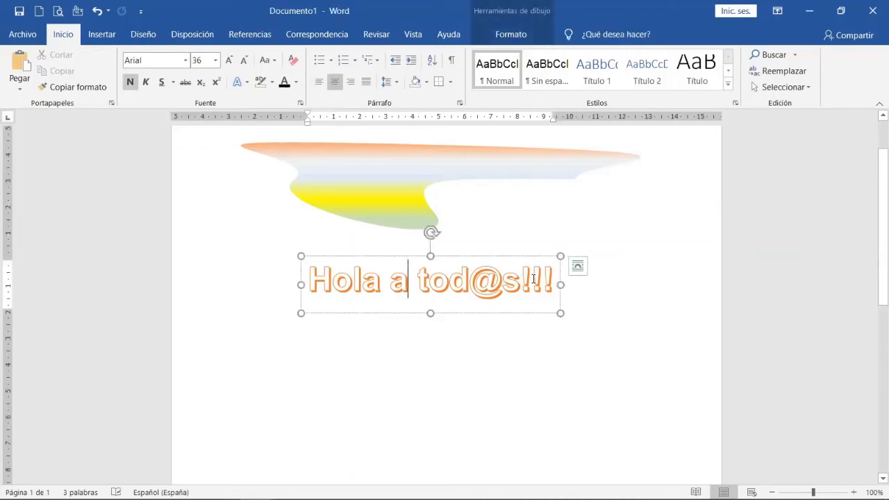
{"action": "left_click_drag", "start_coordinate": [550, 279], "coordinate": [341, 281]}
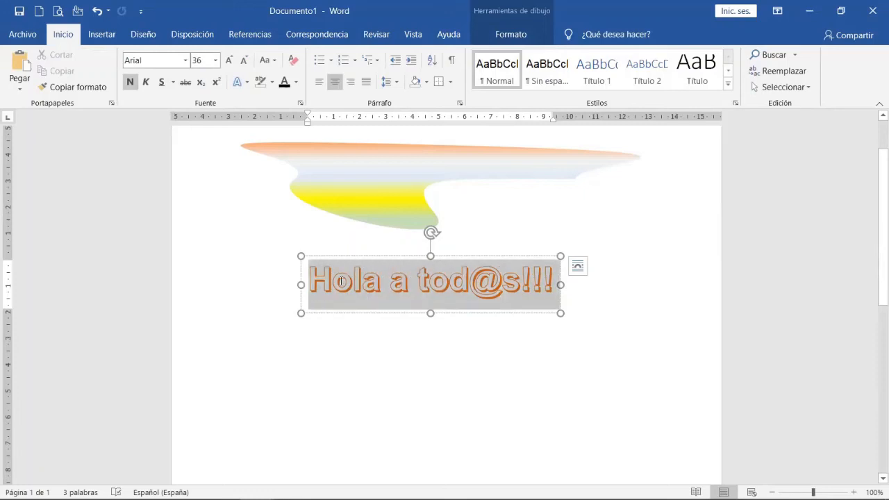
{"action": "left_click", "coordinate": [509, 40]}
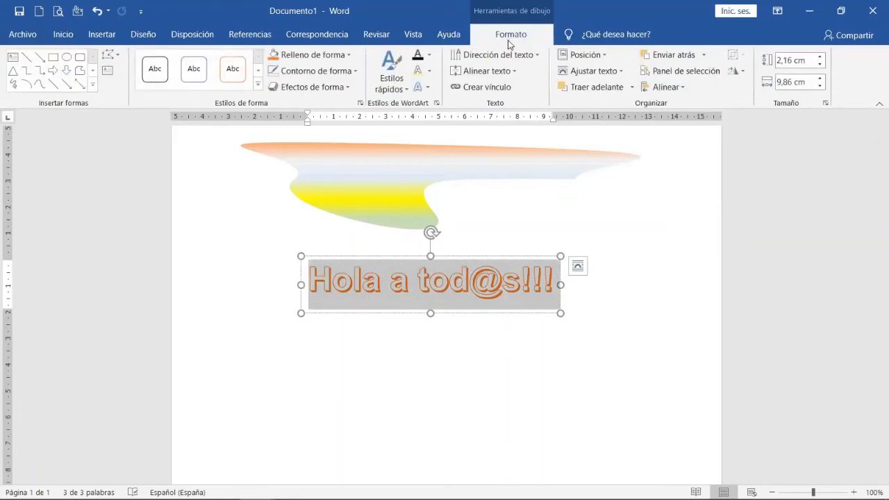
{"action": "left_click", "coordinate": [403, 89]}
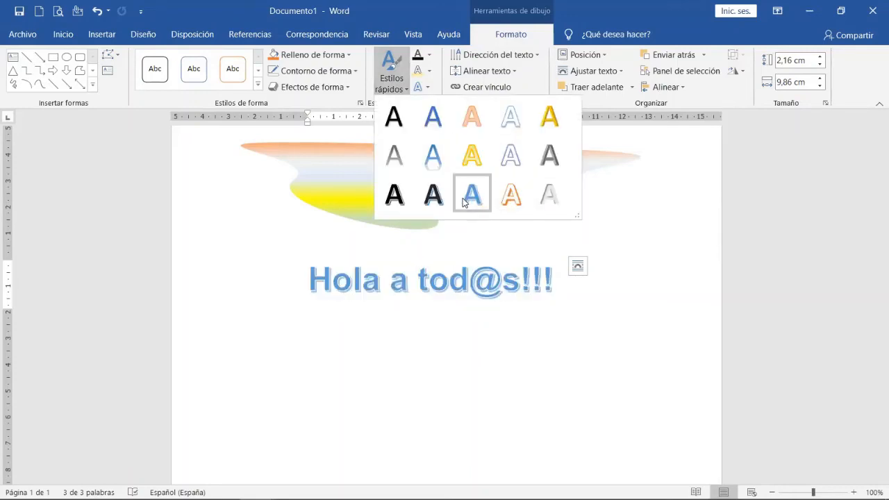
{"action": "left_click", "coordinate": [549, 187]}
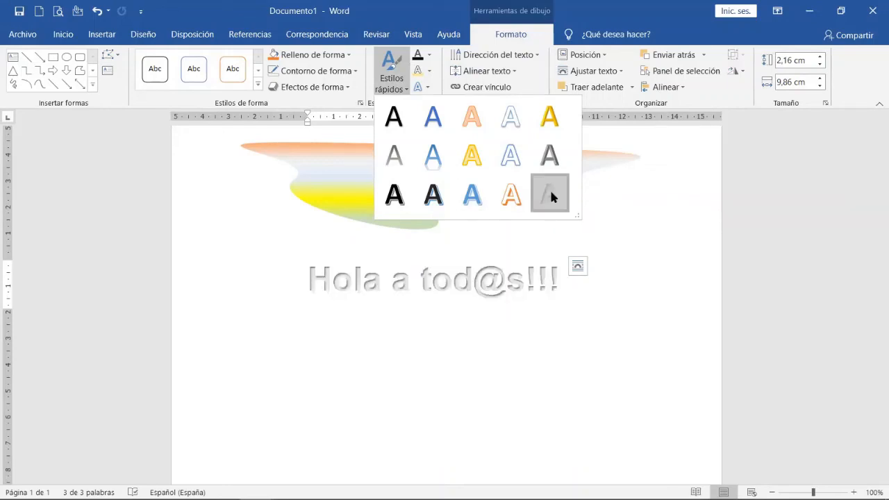
Give the WordArt text a gold theme-colour outline and deselect it.
{"action": "left_click", "coordinate": [429, 72]}
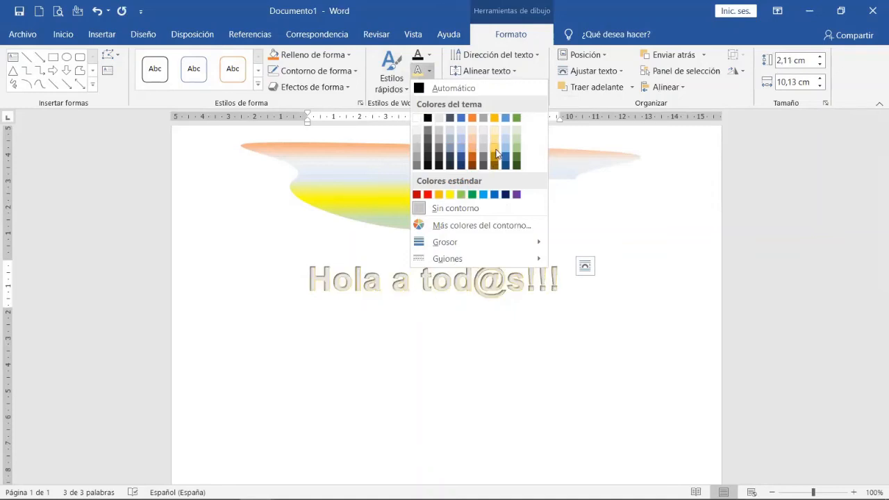
{"action": "left_click", "coordinate": [497, 153]}
{"action": "left_click", "coordinate": [500, 367]}
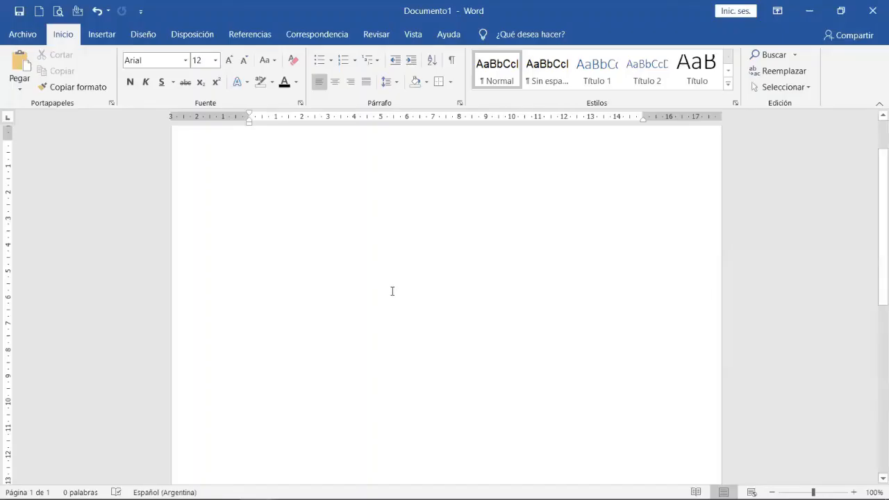
Open the SmartArt graphic chooser and examine its layouts, including the Jerarquía, Relación, Matriz and Pirámide categories.
{"action": "scroll", "coordinate": [392, 292], "scroll_direction": "up", "scroll_amount": 2}
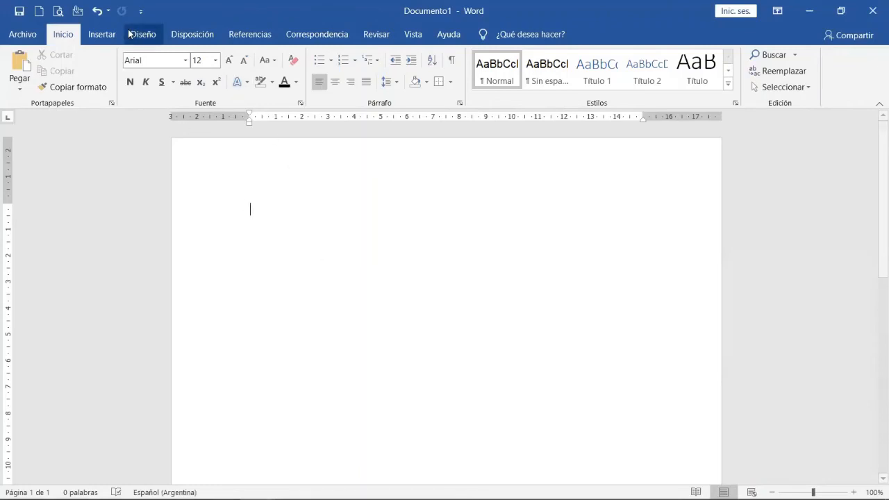
{"action": "left_click", "coordinate": [99, 33]}
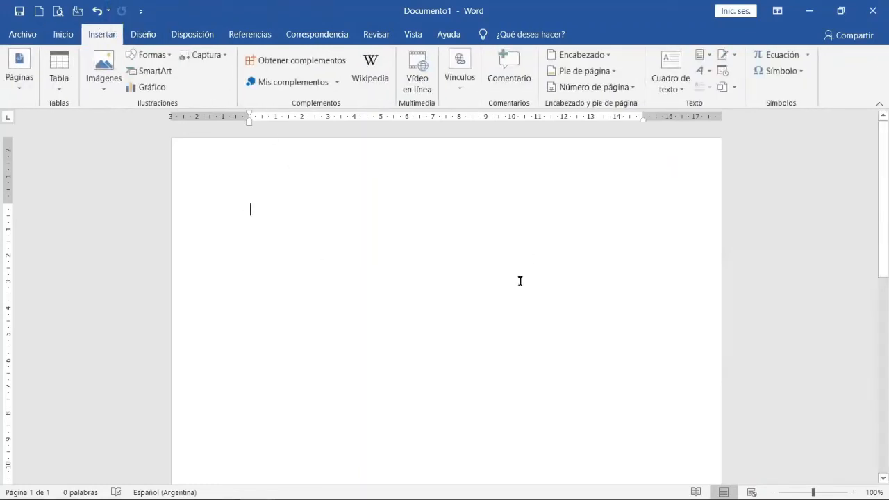
{"action": "left_click", "coordinate": [157, 73]}
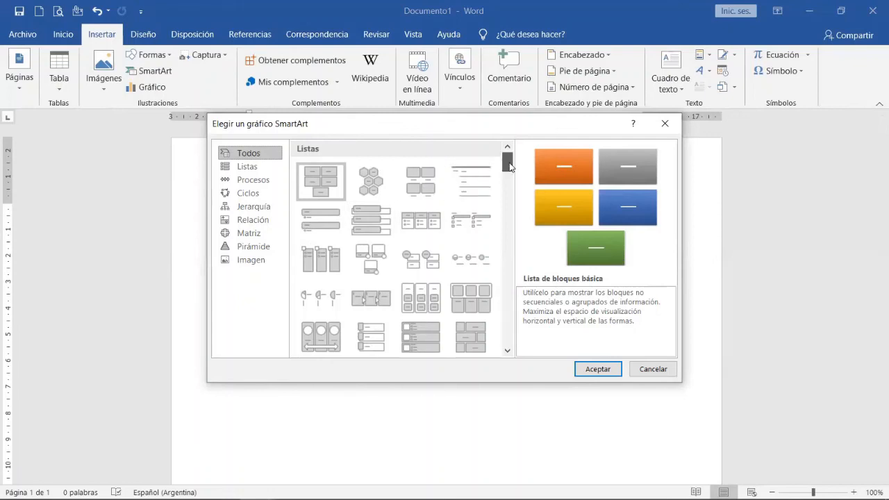
{"action": "left_click_drag", "start_coordinate": [509, 167], "coordinate": [509, 199]}
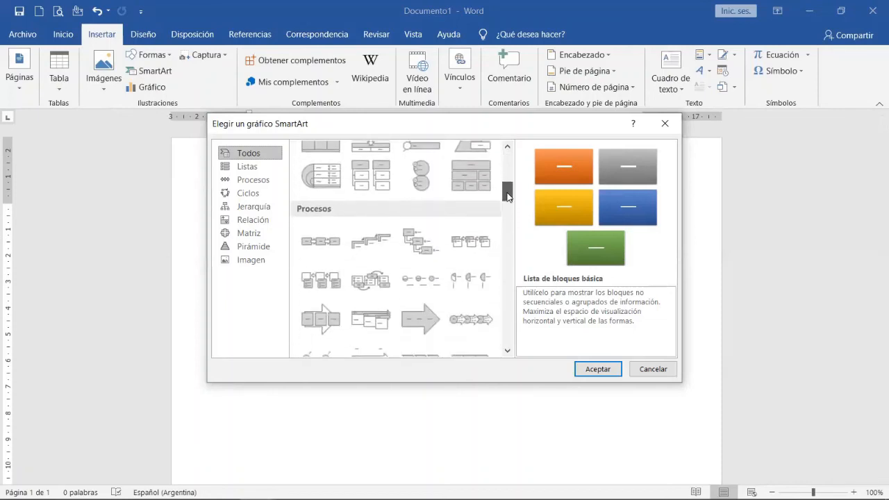
{"action": "scroll", "coordinate": [381, 229], "scroll_direction": "up", "scroll_amount": 5}
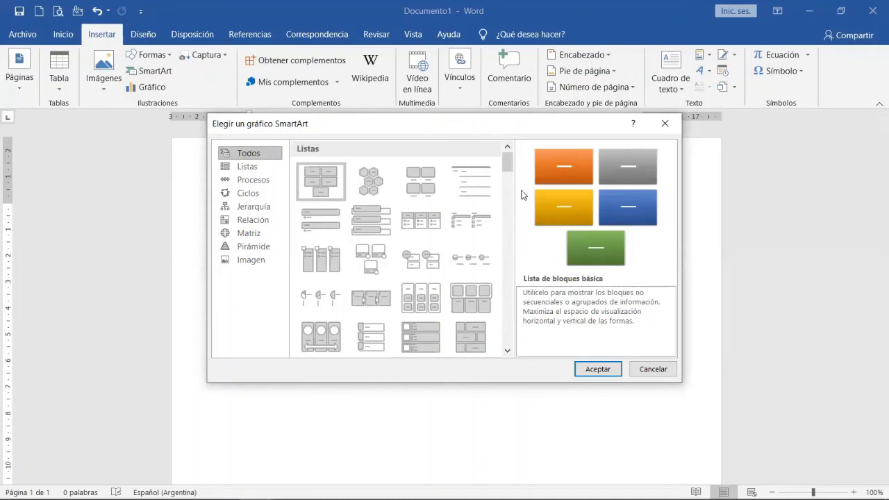
{"action": "left_click_drag", "start_coordinate": [511, 171], "coordinate": [505, 235]}
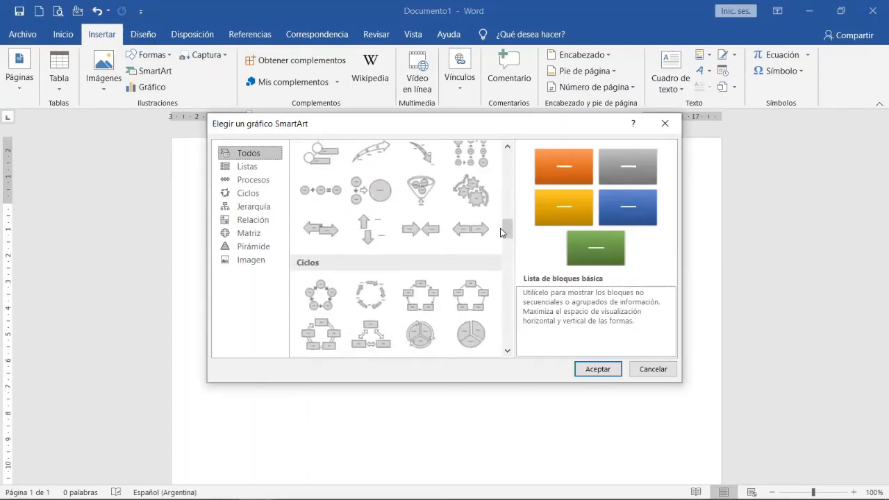
{"action": "left_click", "coordinate": [271, 208]}
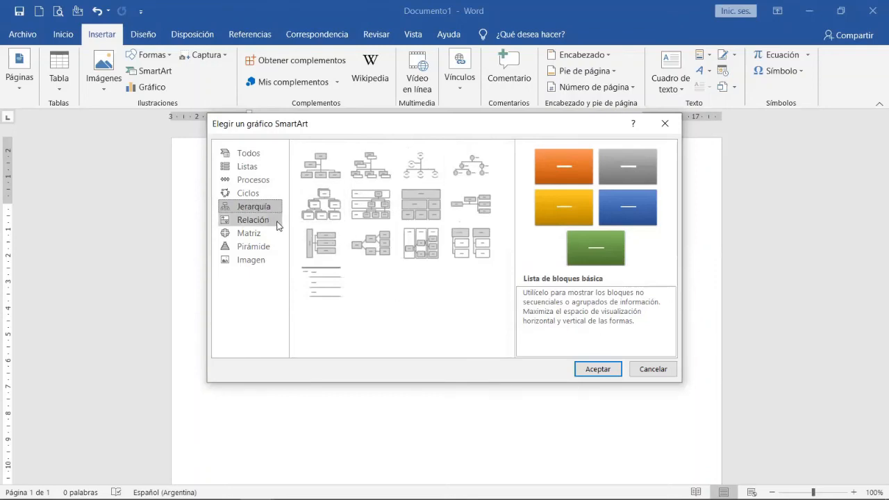
{"action": "left_click", "coordinate": [275, 221]}
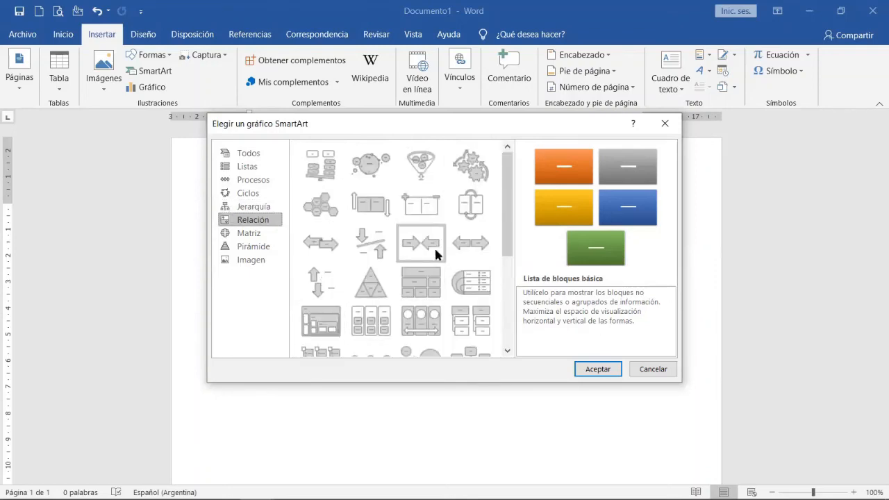
{"action": "left_click", "coordinate": [241, 239]}
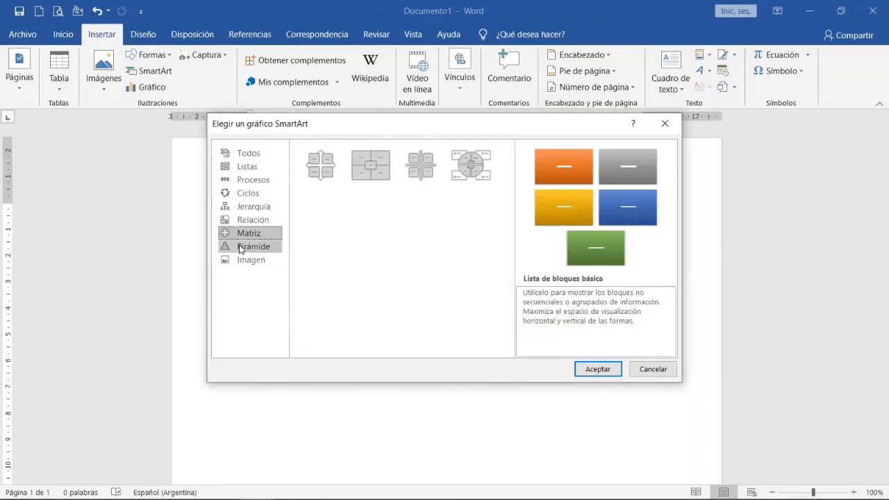
{"action": "left_click", "coordinate": [241, 247]}
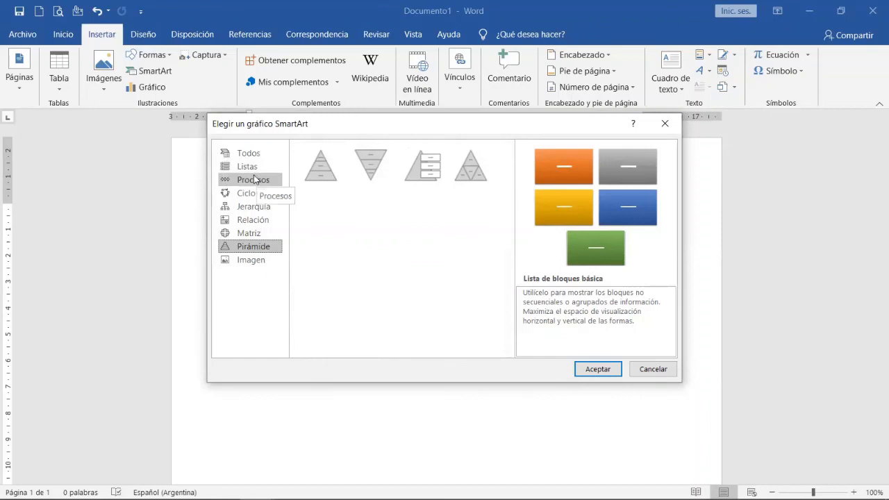
Choose the Organigrama layout from the Jerarquía category for a new SmartArt graphic.
{"action": "left_click", "coordinate": [241, 208]}
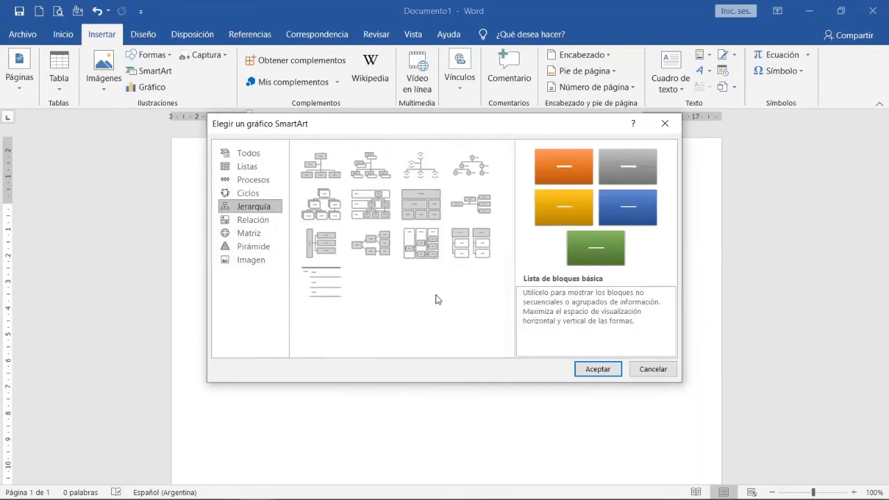
{"action": "left_click", "coordinate": [326, 175]}
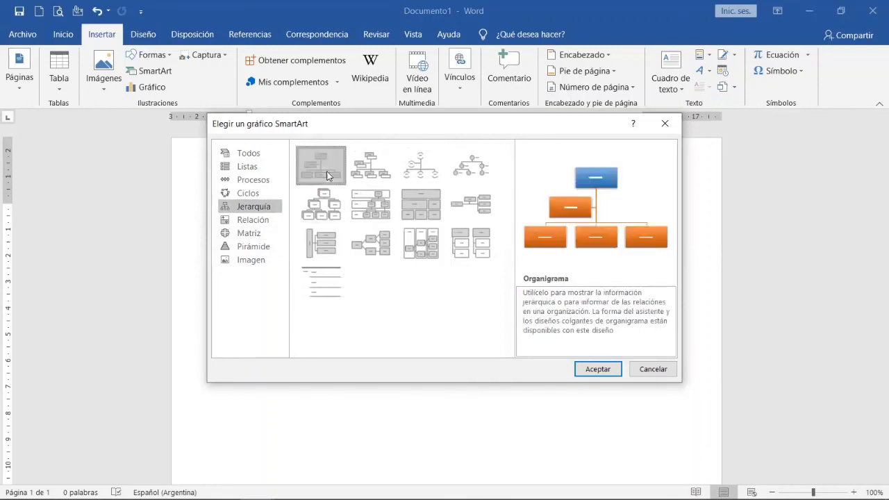
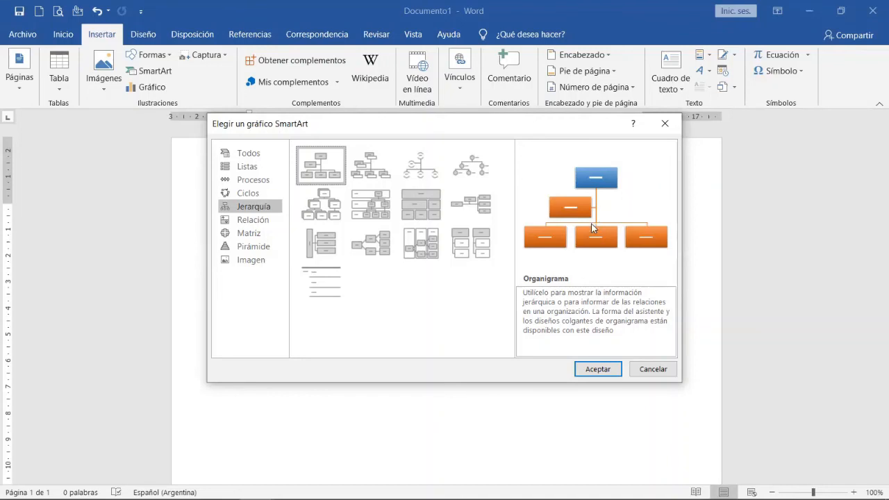
Insert the Organigrama SmartArt and apply the Multicolor variation with an orange top box and gold lower boxes.
{"action": "left_click", "coordinate": [605, 371]}
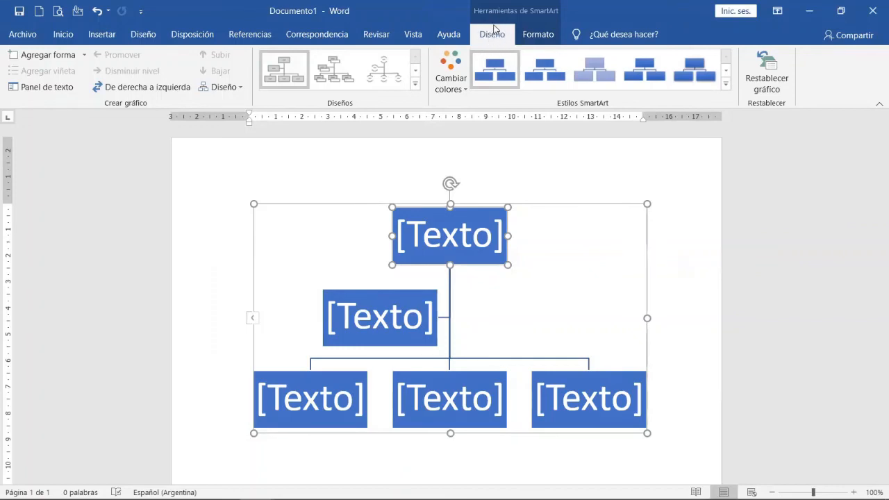
{"action": "left_click", "coordinate": [463, 89]}
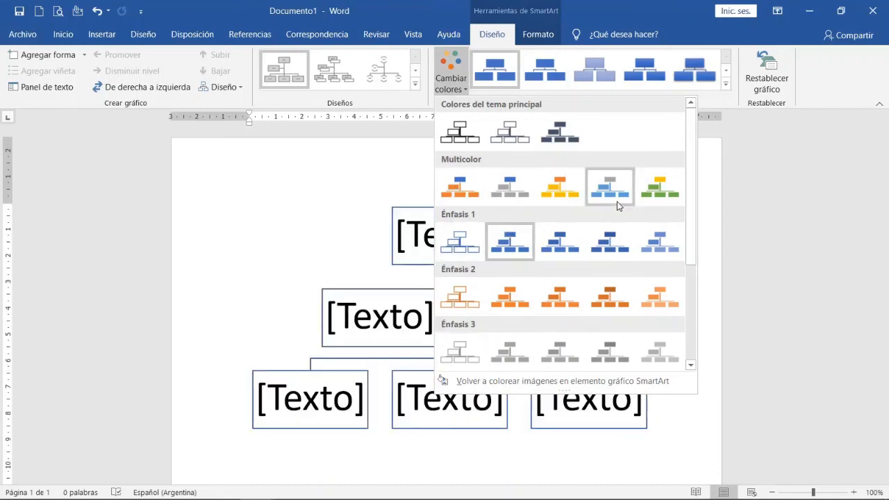
{"action": "left_click", "coordinate": [543, 190]}
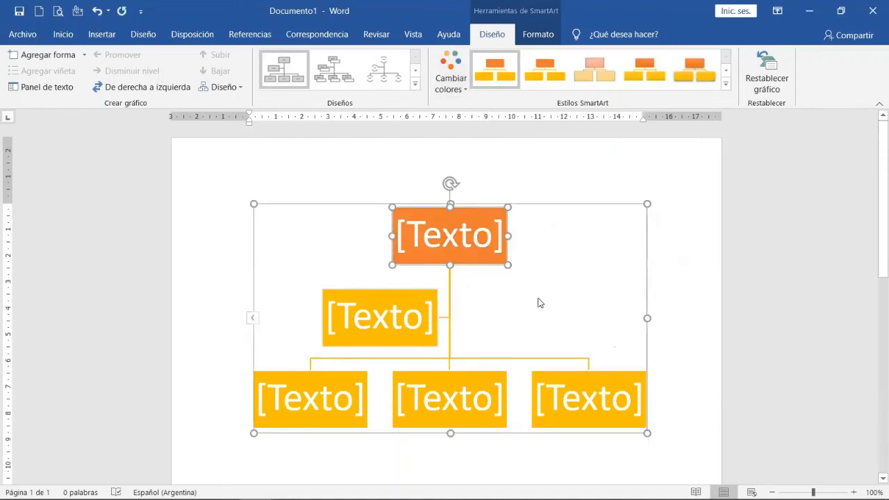
{"action": "left_click", "coordinate": [554, 288]}
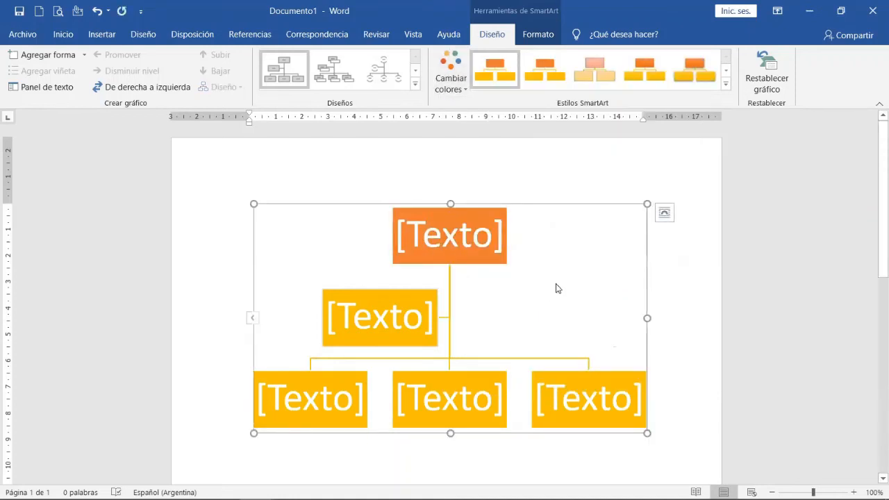
Fill the organisation chart's top box with a light blue theme colour.
{"action": "left_click", "coordinate": [400, 229]}
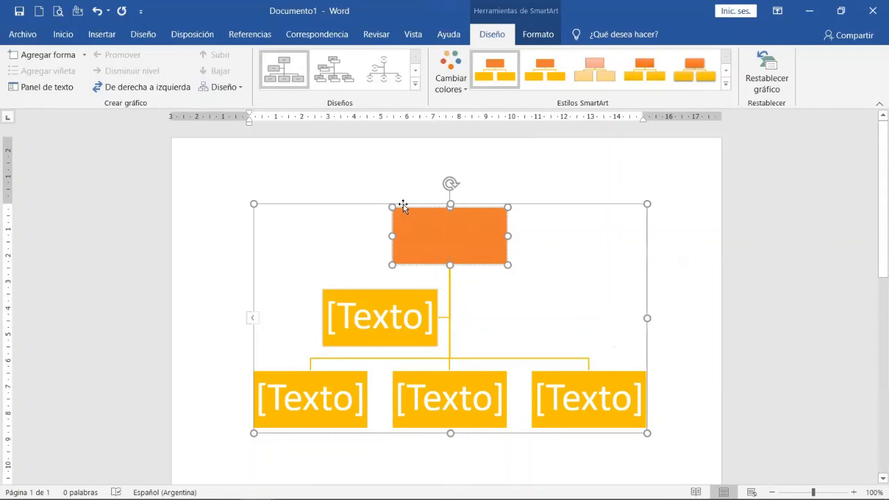
{"action": "left_click", "coordinate": [451, 80]}
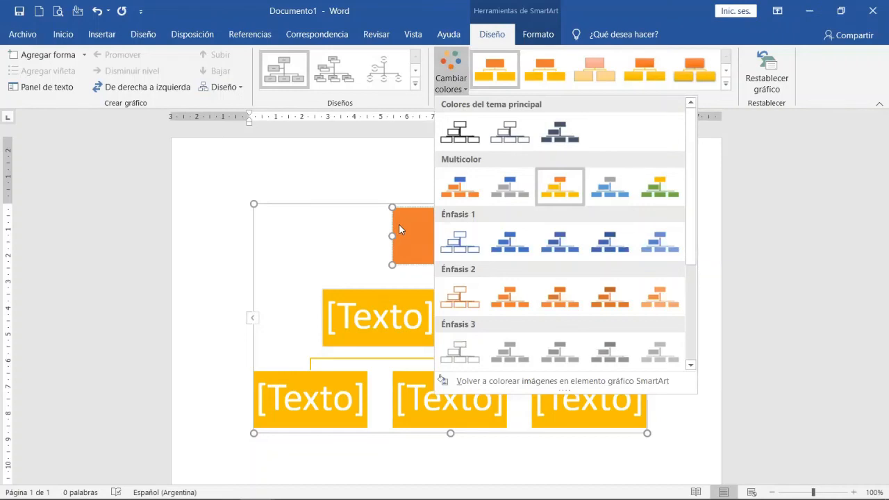
{"action": "left_click", "coordinate": [399, 223]}
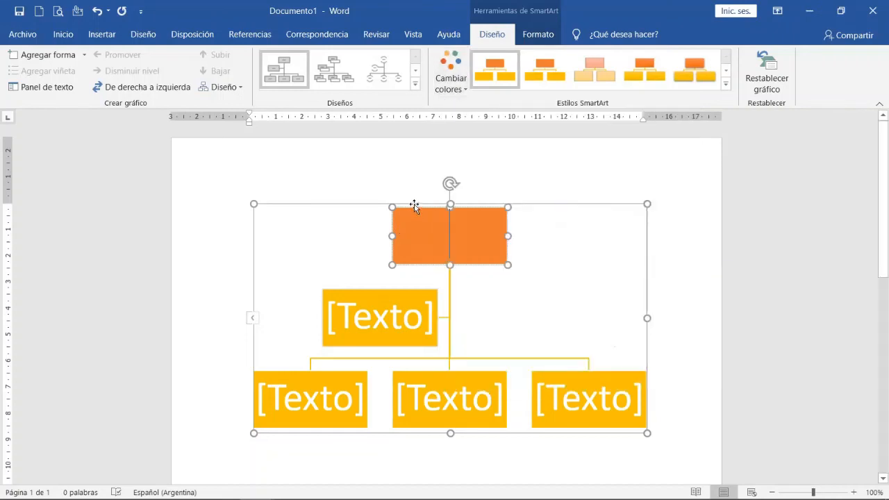
{"action": "left_click", "coordinate": [539, 34]}
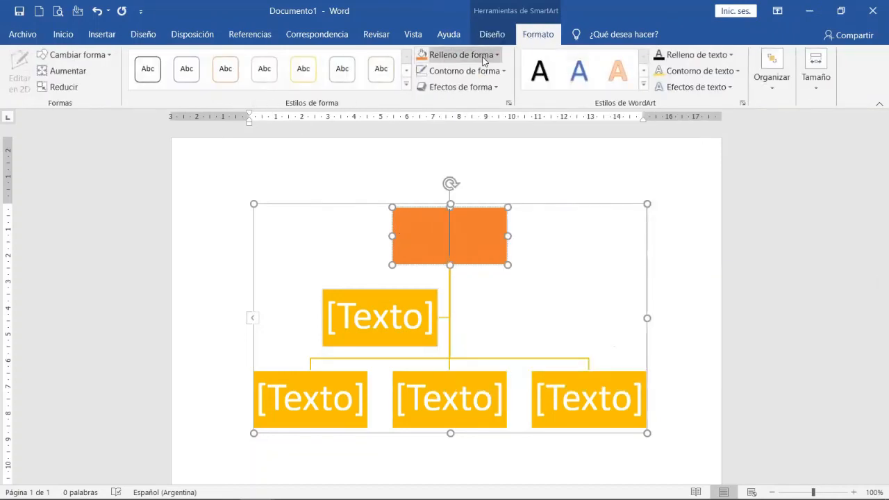
{"action": "left_click", "coordinate": [485, 60]}
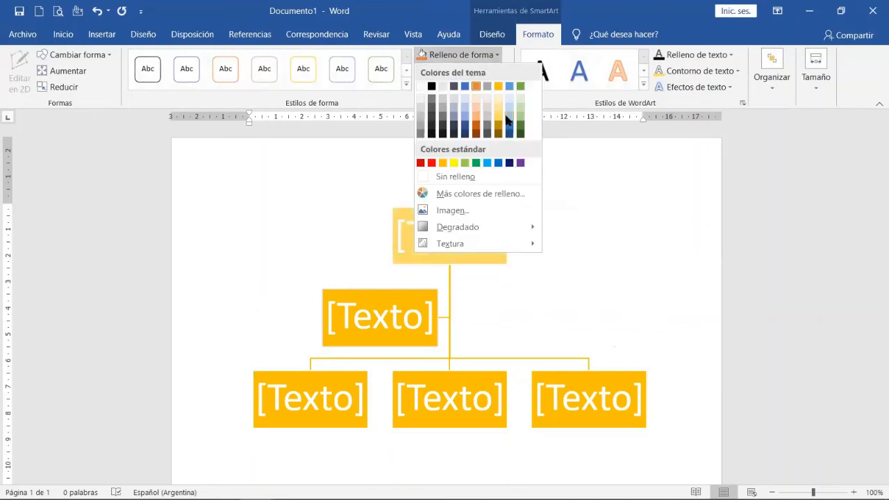
{"action": "left_click", "coordinate": [509, 119]}
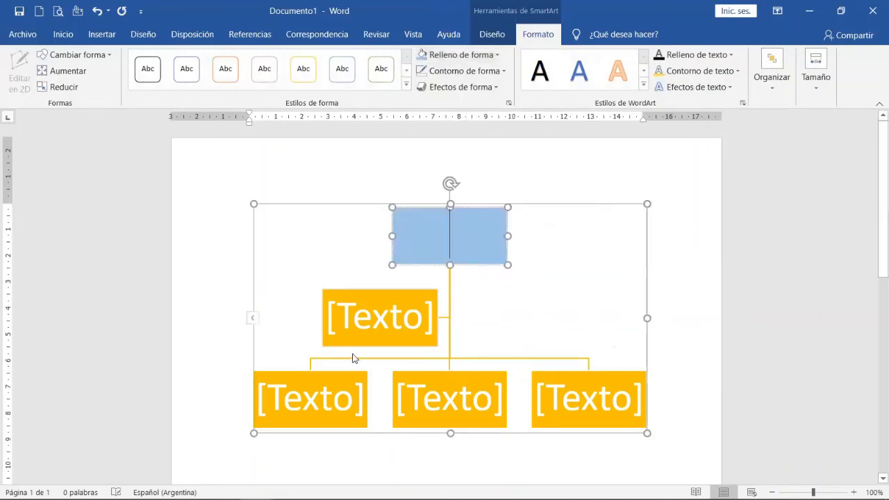
Fill the assistant box below the top box with a lighter gold theme colour.
{"action": "left_click", "coordinate": [357, 293]}
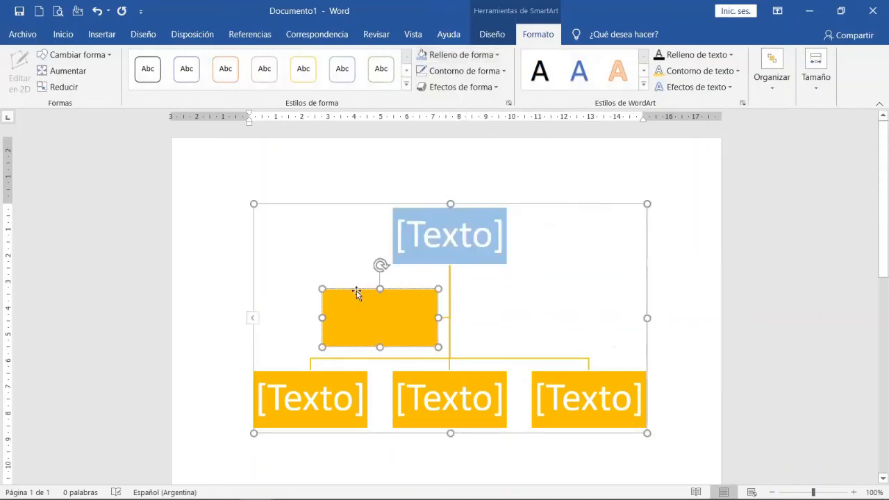
{"action": "left_click", "coordinate": [357, 289]}
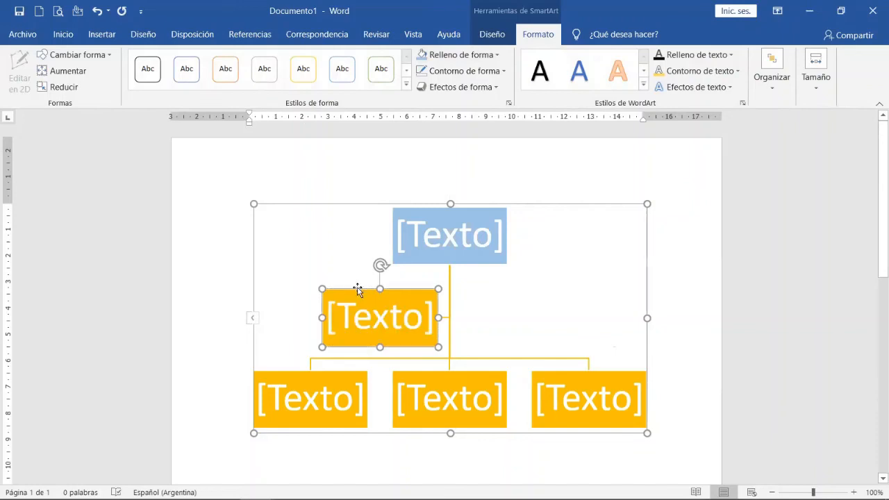
{"action": "left_click", "coordinate": [476, 57]}
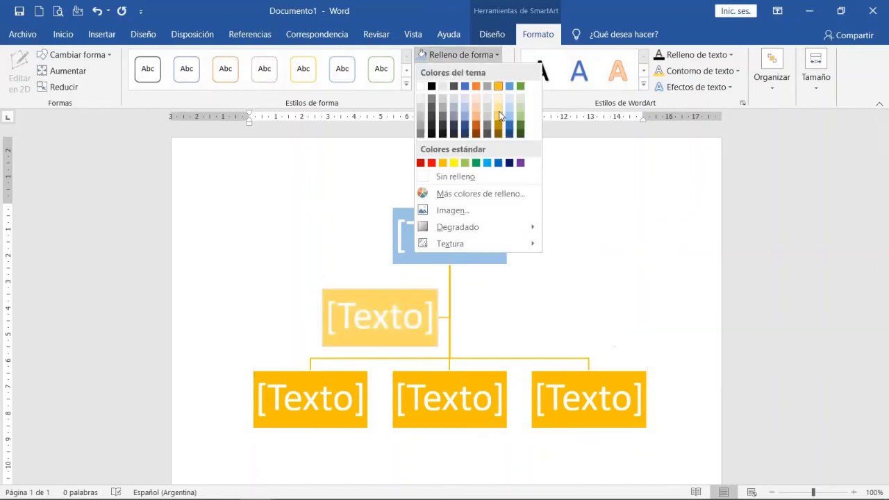
{"action": "left_click", "coordinate": [498, 115]}
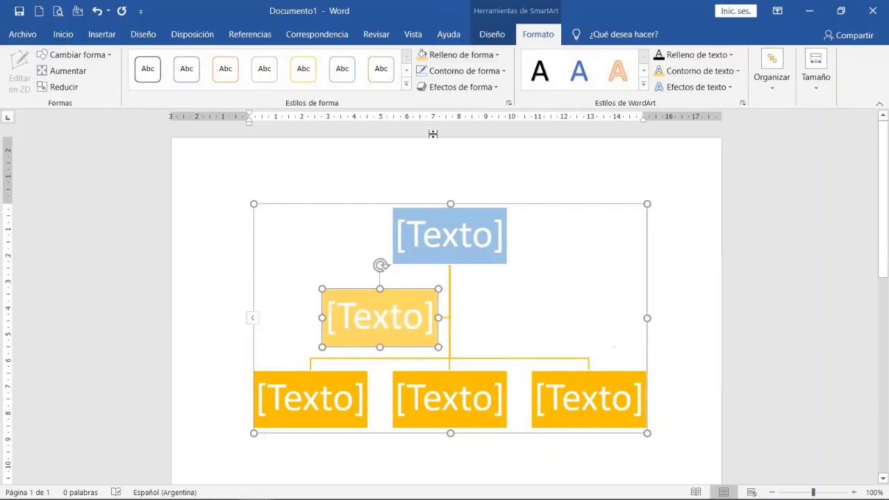
Examine the shape outline colours and Grosor thickness options for the assistant box.
{"action": "left_click", "coordinate": [500, 72]}
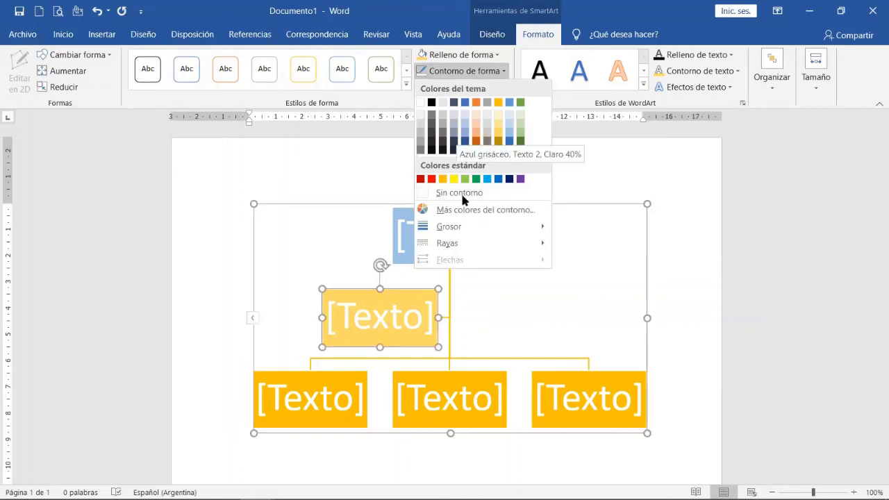
{"action": "mouse_move", "coordinate": [462, 228]}
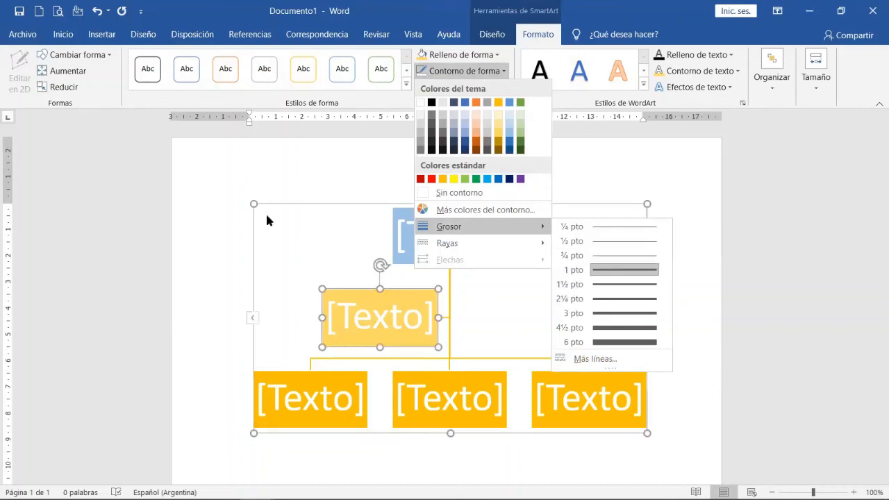
{"action": "left_click", "coordinate": [334, 244]}
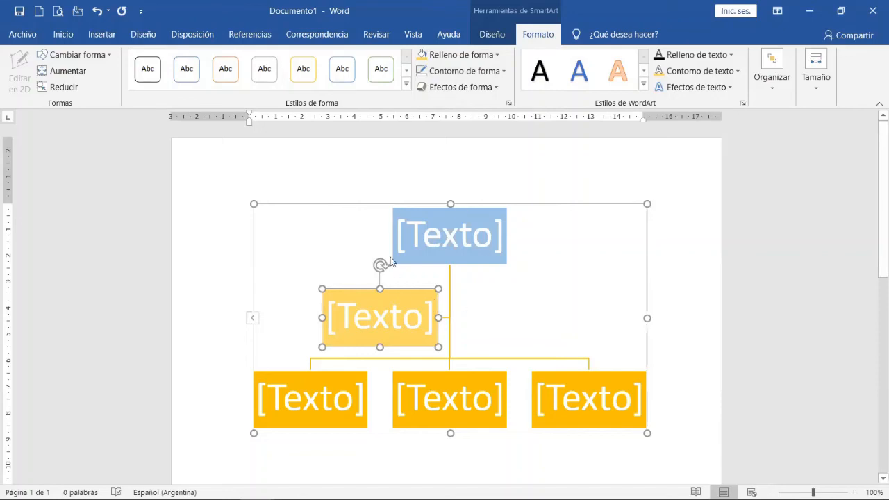
Label the chart's top box "CEO" and the assistant box "Coach".
{"action": "left_click", "coordinate": [438, 241]}
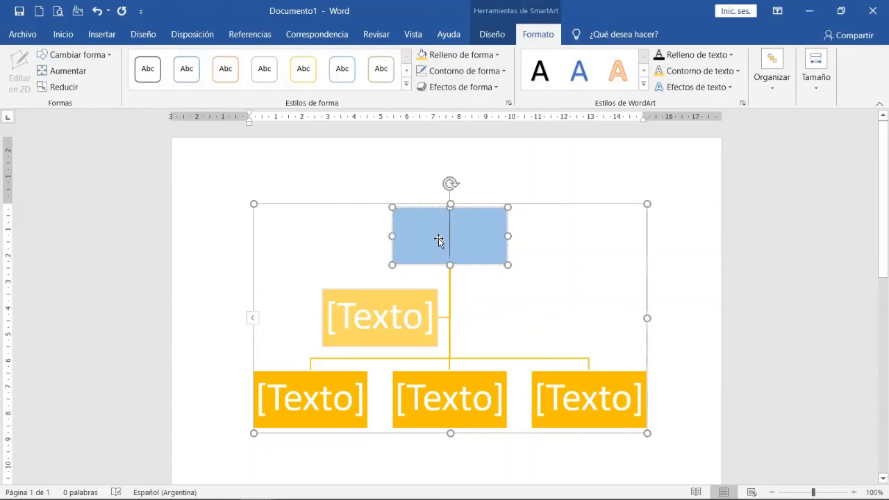
{"action": "type", "text": "CEO"}
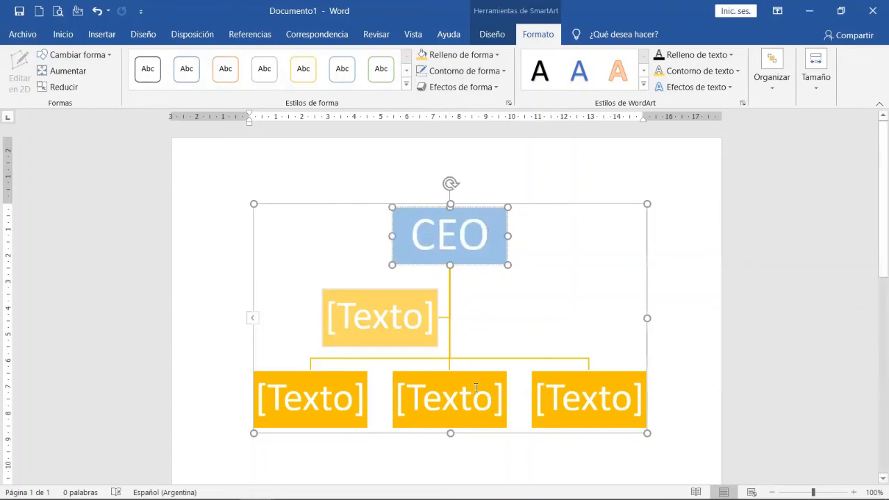
{"action": "left_click", "coordinate": [465, 348]}
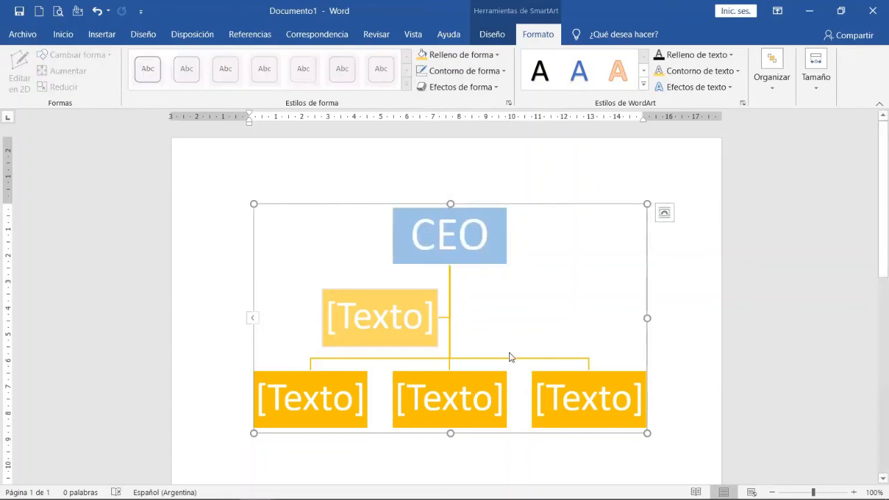
{"action": "left_click", "coordinate": [361, 324]}
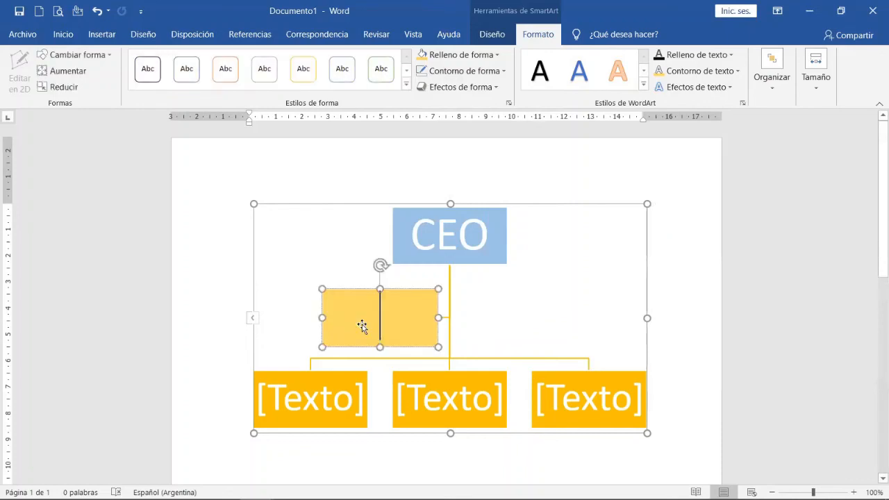
{"action": "type", "text": "Ases"}
{"action": "key", "text": "BackSpace"}
{"action": "key", "text": "BackSpace"}
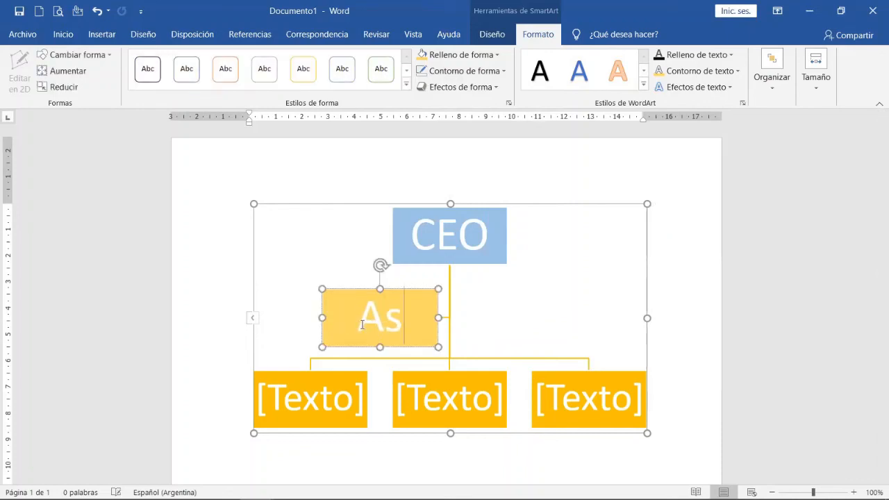
{"action": "key", "text": "BackSpace"}
{"action": "key", "text": "BackSpace"}
{"action": "type", "text": "Co"}
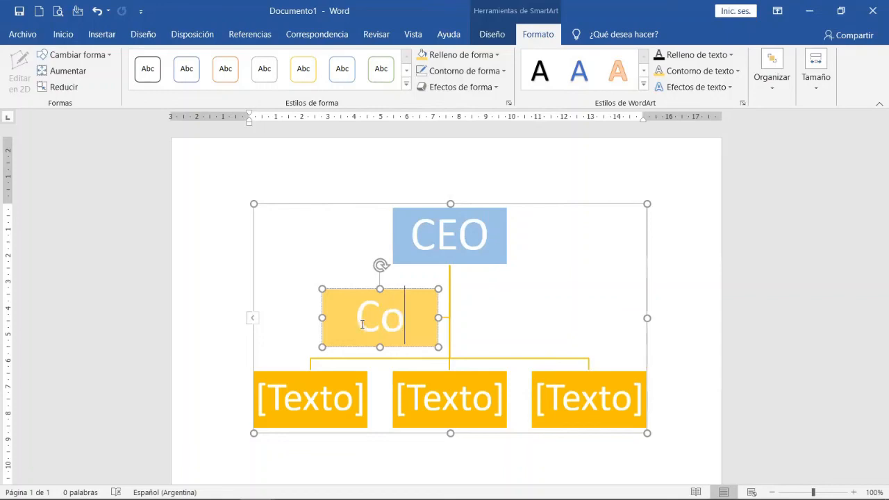
{"action": "type", "text": "ach"}
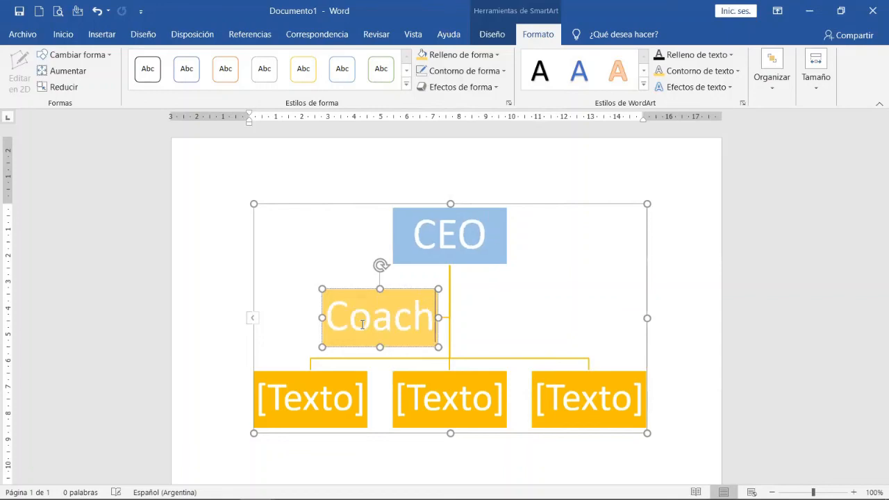
Label the three lower boxes "JP", "JL" and "JM" from left to right and deselect the chart.
{"action": "left_click", "coordinate": [309, 407]}
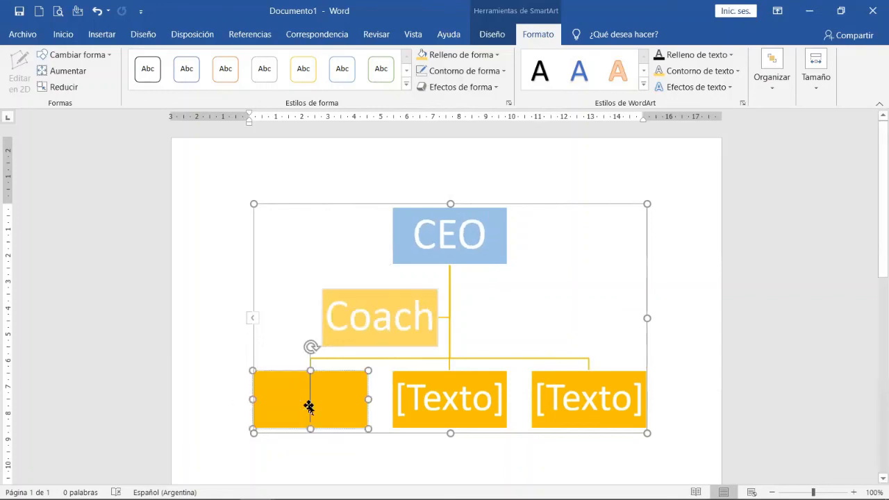
{"action": "type", "text": "J"}
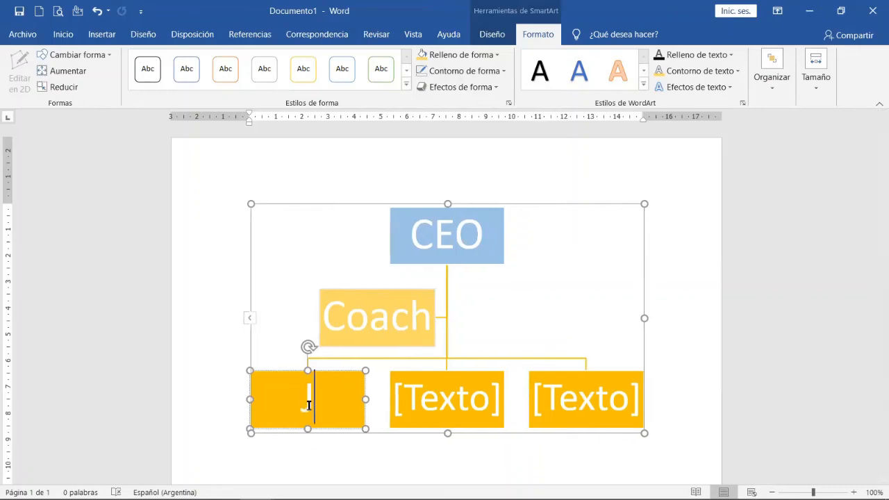
{"action": "type", "text": "P"}
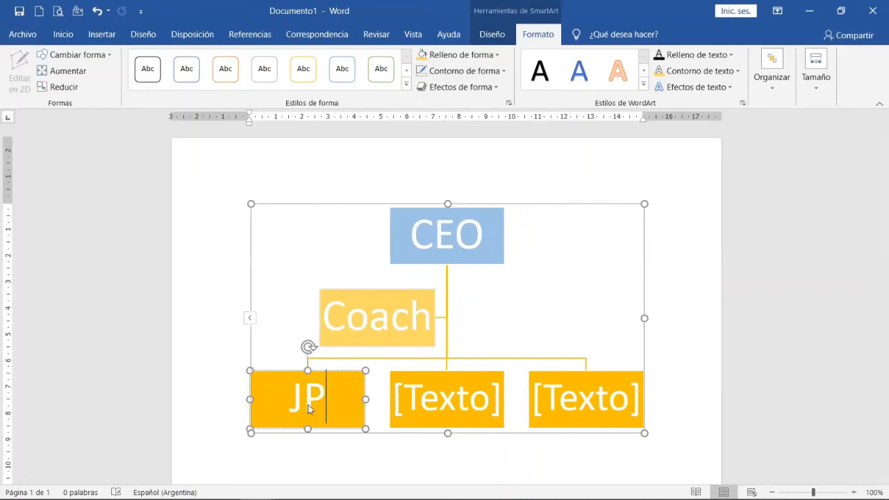
{"action": "left_click", "coordinate": [412, 395]}
{"action": "type", "text": "JL"}
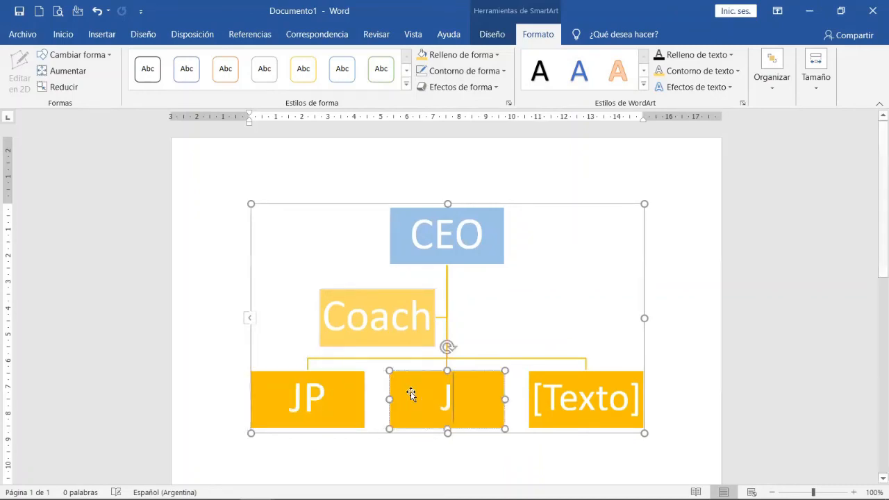
{"action": "left_click", "coordinate": [577, 407]}
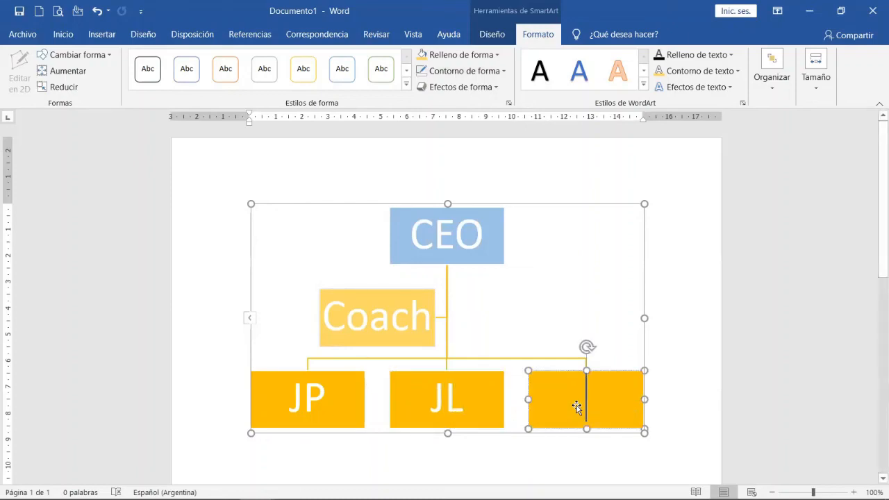
{"action": "type", "text": "JM"}
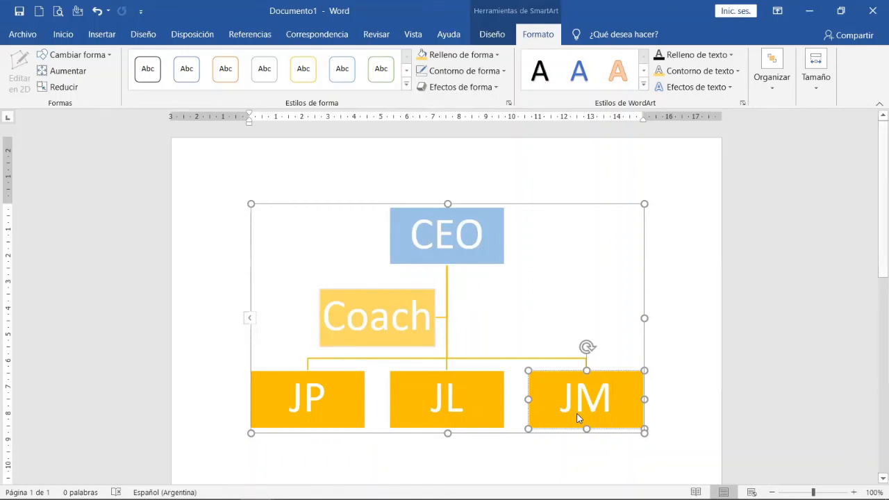
{"action": "scroll", "coordinate": [532, 314], "scroll_direction": "down", "scroll_amount": 3}
{"action": "left_click", "coordinate": [506, 376]}
{"action": "scroll", "coordinate": [510, 378], "scroll_direction": "up", "scroll_amount": 3}
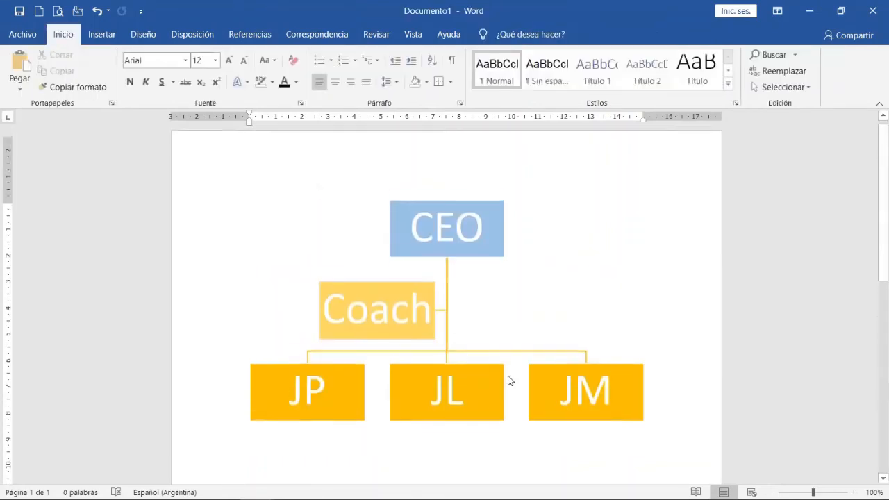
{"action": "scroll", "coordinate": [473, 282], "scroll_direction": "down", "scroll_amount": 2}
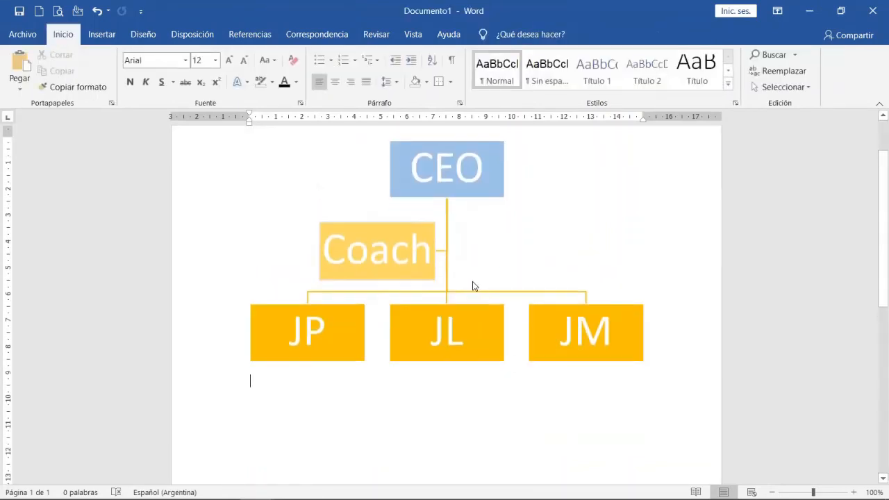
Shrink the whole SmartArt chart by its corner to about 7.9 cm high and 12.3 cm wide, and show its formatting options.
{"action": "left_click", "coordinate": [471, 264]}
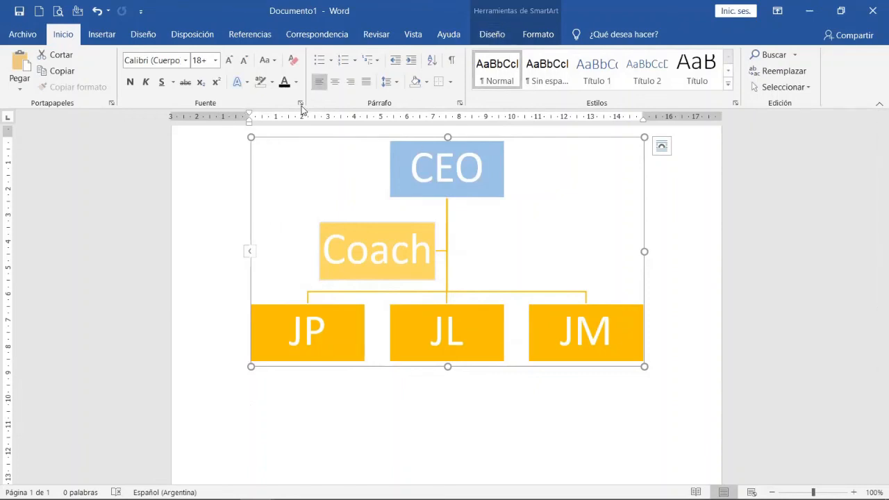
{"action": "left_click_drag", "start_coordinate": [252, 137], "coordinate": [321, 159]}
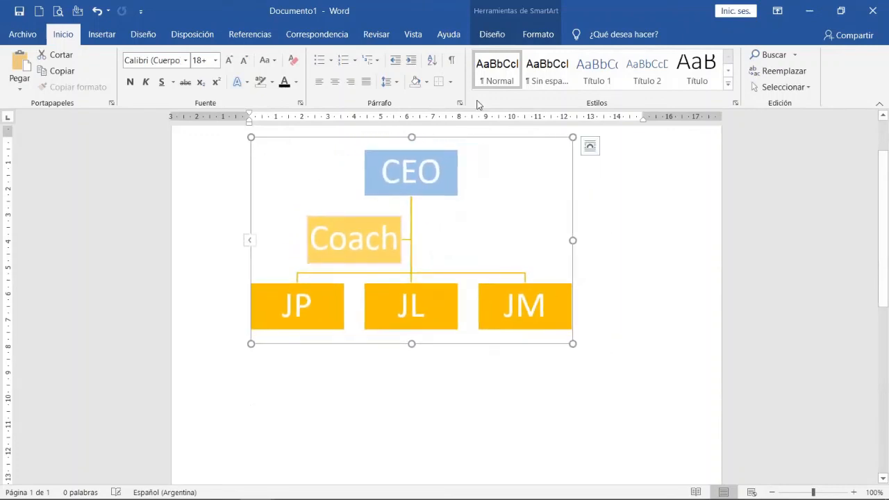
{"action": "left_click", "coordinate": [538, 35]}
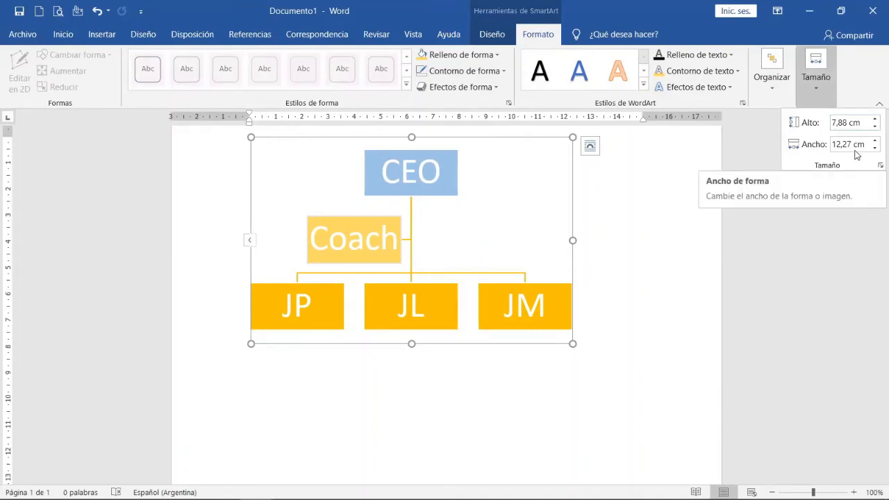
Set the SmartArt chart's alignment reference to the page with "Alinear a la página".
{"action": "left_click", "coordinate": [775, 90]}
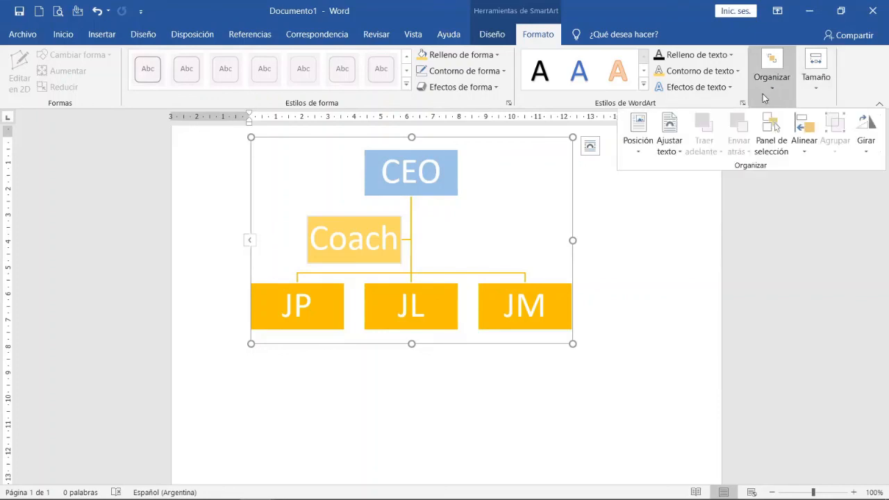
{"action": "left_click", "coordinate": [809, 154]}
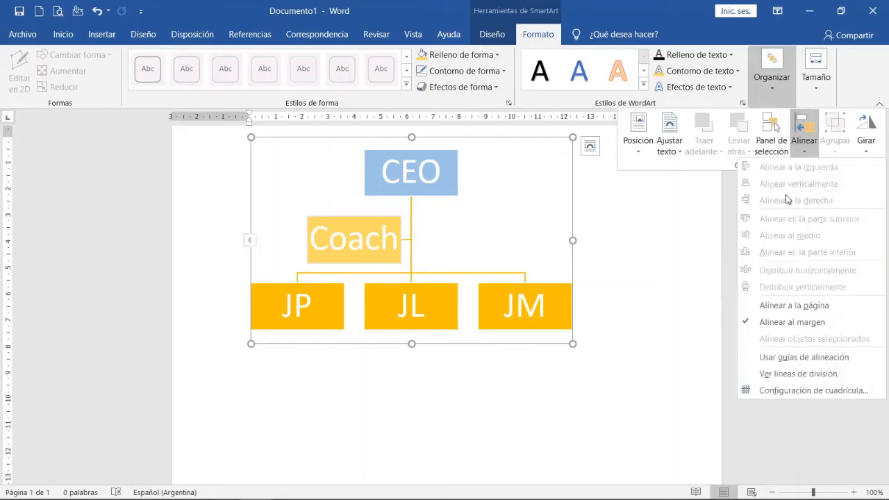
{"action": "left_click", "coordinate": [792, 310]}
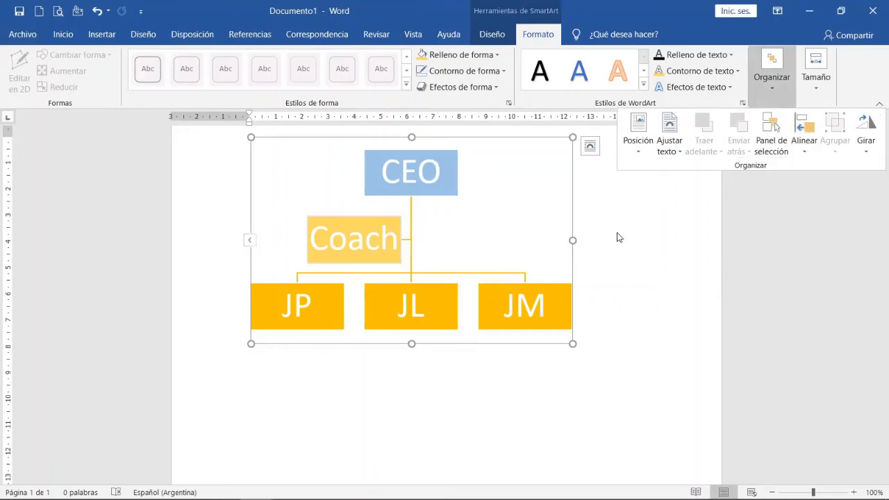
Try to move the inline SmartArt chart, and change its layout from in line with text to square text wrapping.
{"action": "left_click", "coordinate": [319, 180]}
{"action": "left_click_drag", "start_coordinate": [338, 138], "coordinate": [373, 143]}
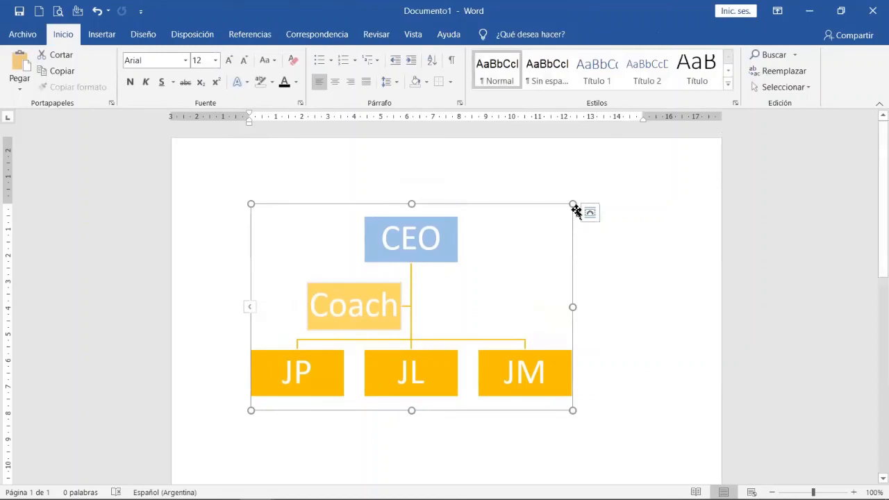
{"action": "left_click", "coordinate": [589, 213]}
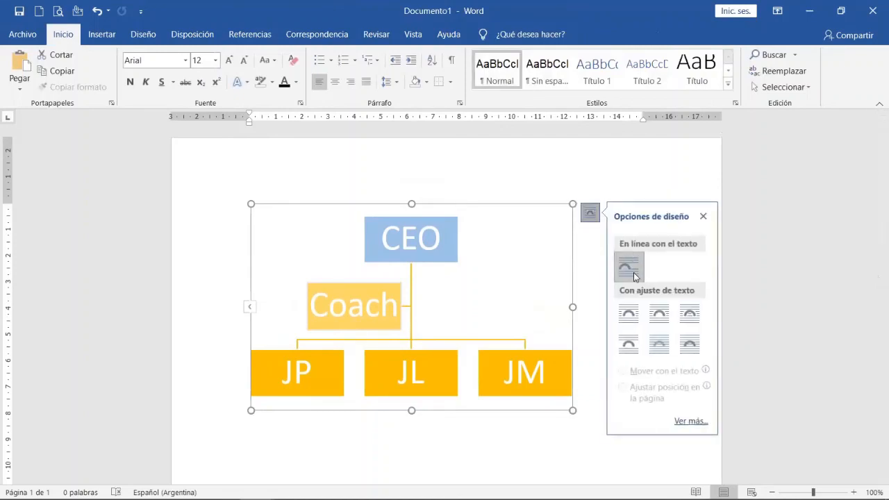
{"action": "left_click", "coordinate": [629, 314]}
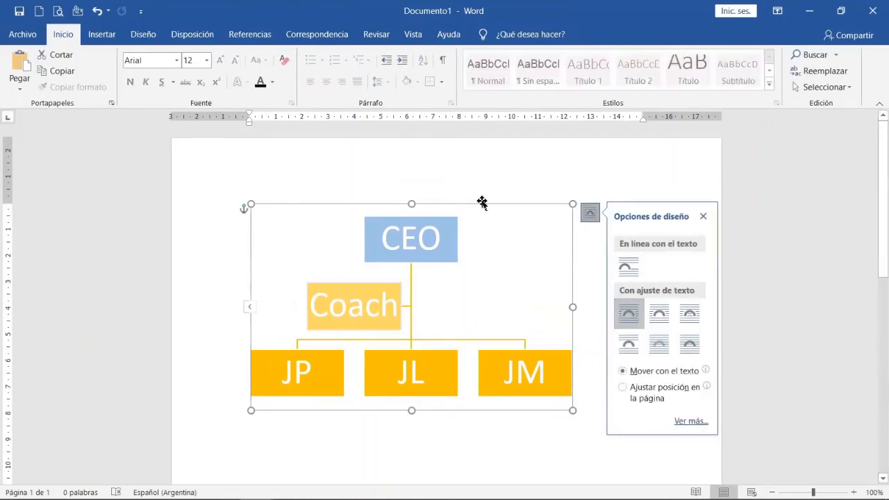
Shrink the organisation chart proportionally by its corner and move it toward the middle of the page, leaving space above it.
{"action": "left_click_drag", "start_coordinate": [482, 203], "coordinate": [517, 218]}
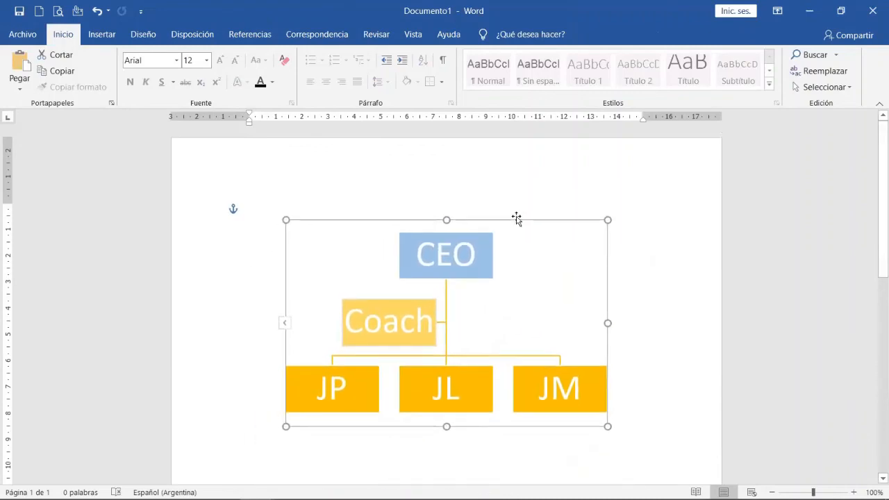
{"action": "left_click_drag", "start_coordinate": [605, 218], "coordinate": [539, 264]}
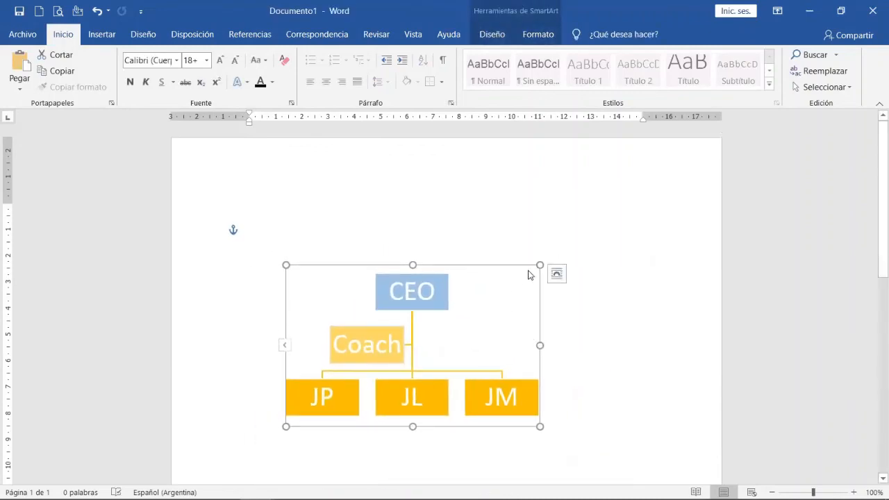
{"action": "left_click_drag", "start_coordinate": [502, 262], "coordinate": [544, 213]}
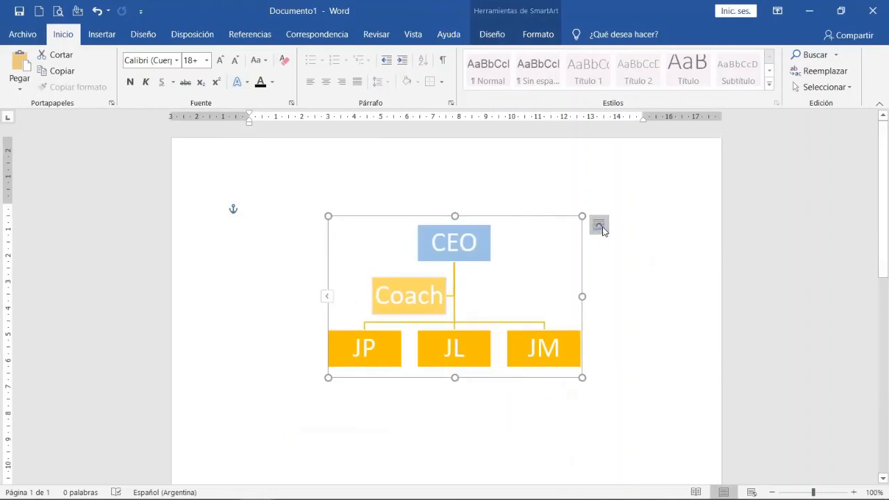
Draw a text box about 0.83 cm high and 9.42 cm wide just above the chart's CEO box.
{"action": "left_click", "coordinate": [101, 37]}
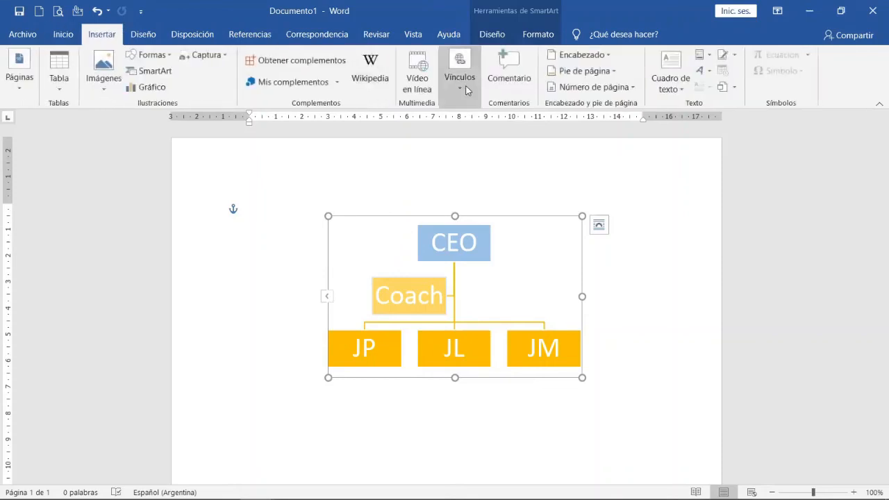
{"action": "left_click", "coordinate": [680, 85]}
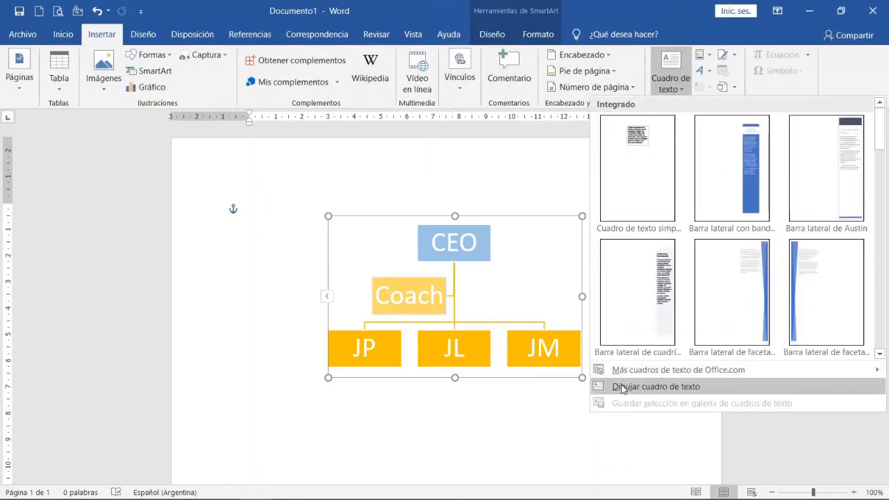
{"action": "left_click", "coordinate": [594, 384]}
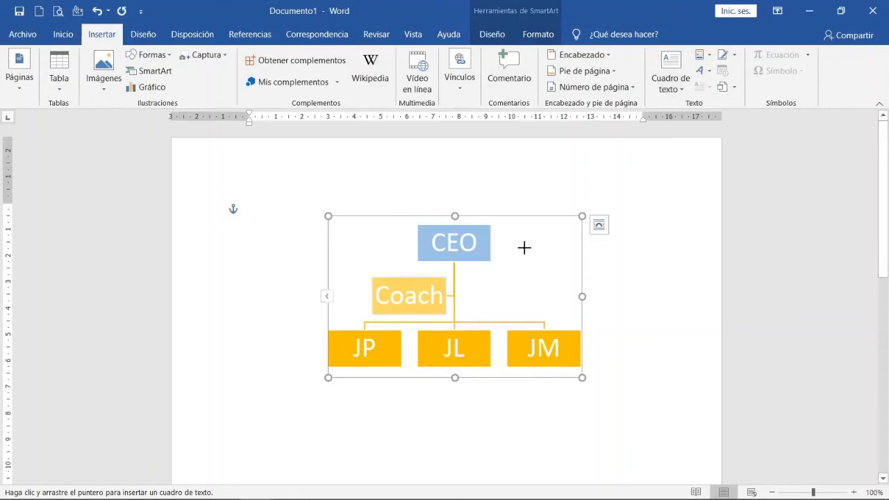
{"action": "mouse_move", "coordinate": [518, 236]}
{"action": "left_mouse_down"}
{"action": "mouse_move", "coordinate": [576, 257]}
{"action": "mouse_move", "coordinate": [520, 200]}
{"action": "mouse_move", "coordinate": [457, 195]}
{"action": "mouse_move", "coordinate": [571, 208]}
{"action": "left_mouse_up"}
{"action": "left_click_drag", "start_coordinate": [422, 206], "coordinate": [323, 208]}
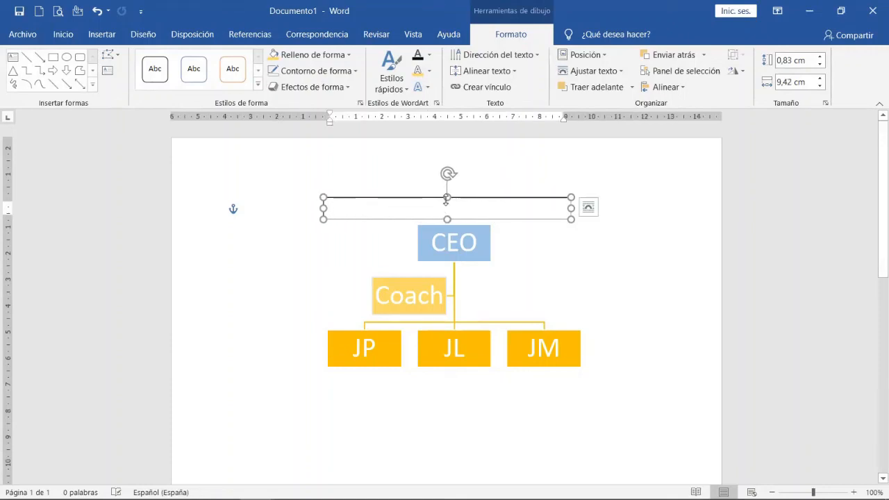
Enter the title "Organigrama CO SA" in the new text box.
{"action": "type", "text": "Or"}
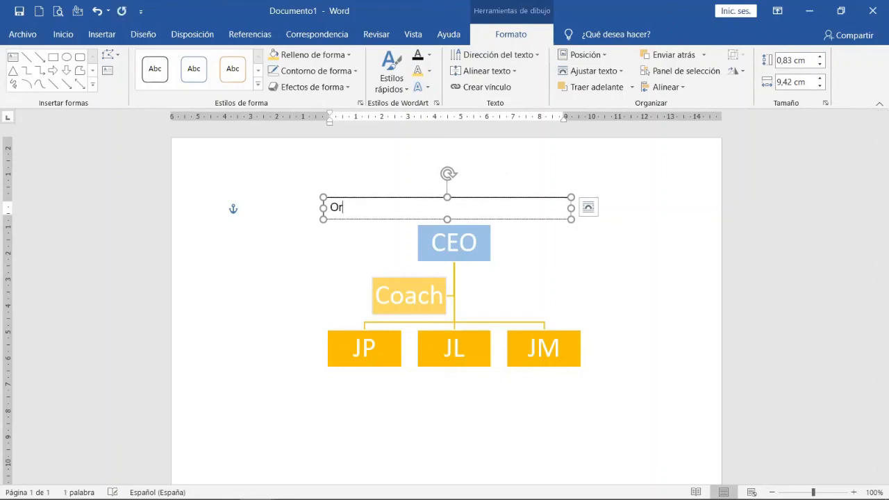
{"action": "type", "text": "ganigrama CO"}
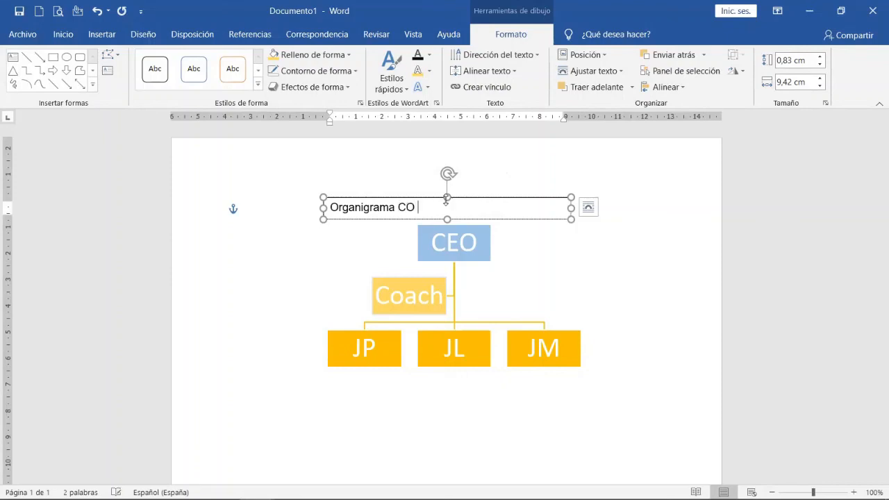
{"action": "type", "text": " SA"}
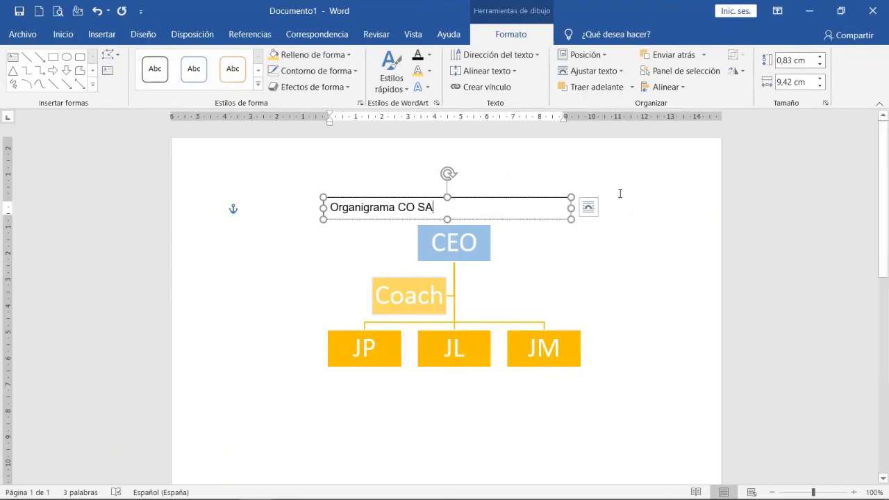
Centre the title text, make it bold and enlarge it to 14 points.
{"action": "left_click_drag", "start_coordinate": [442, 207], "coordinate": [345, 205]}
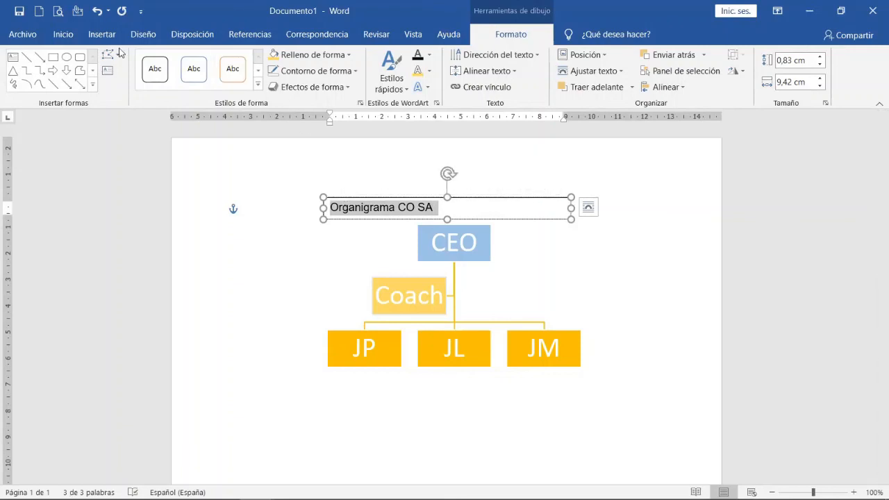
{"action": "left_click", "coordinate": [66, 34]}
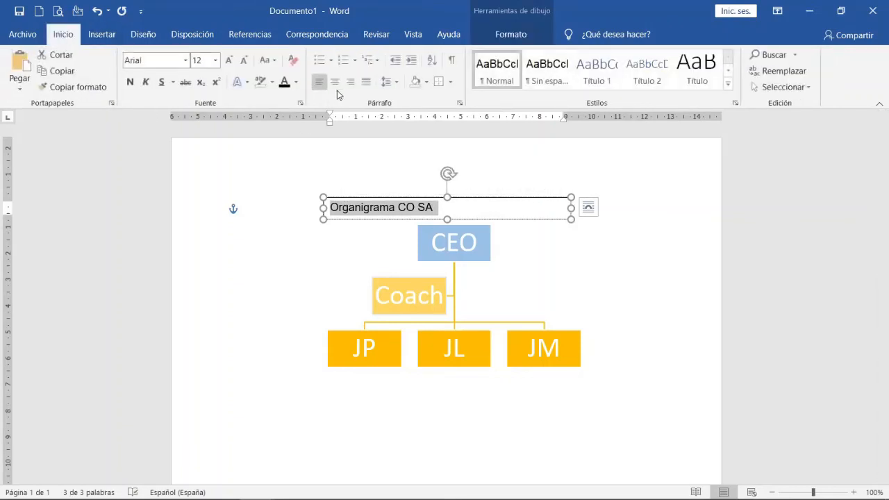
{"action": "left_click", "coordinate": [335, 82]}
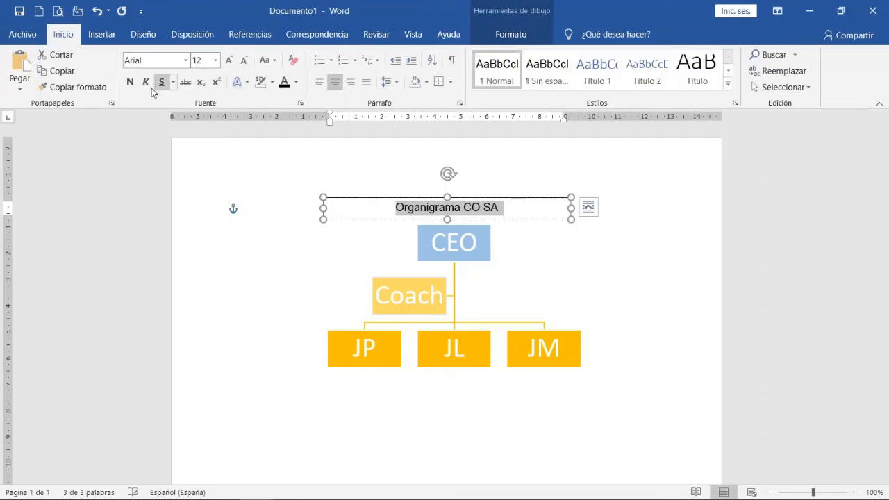
{"action": "left_click", "coordinate": [130, 82]}
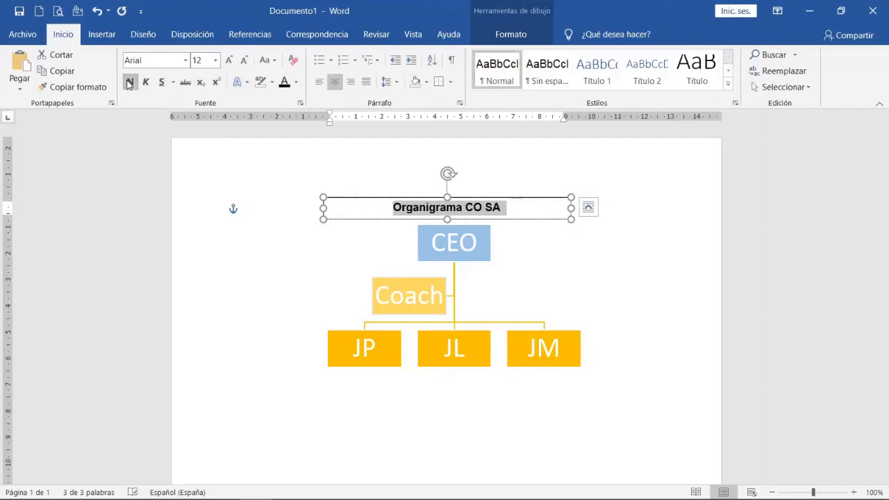
{"action": "left_click", "coordinate": [230, 60]}
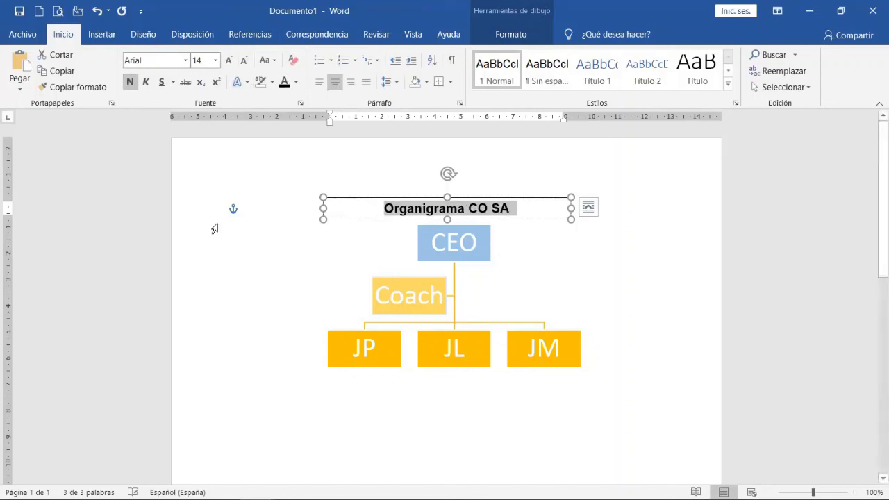
{"action": "left_click", "coordinate": [425, 422]}
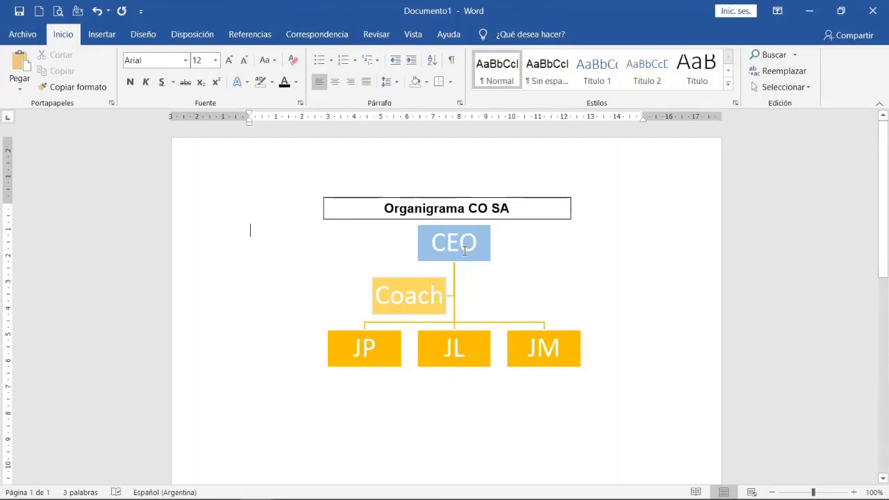
Move the whole chart slightly down and to the left so it sits centred beneath the title box.
{"action": "left_click_drag", "start_coordinate": [465, 252], "coordinate": [449, 249]}
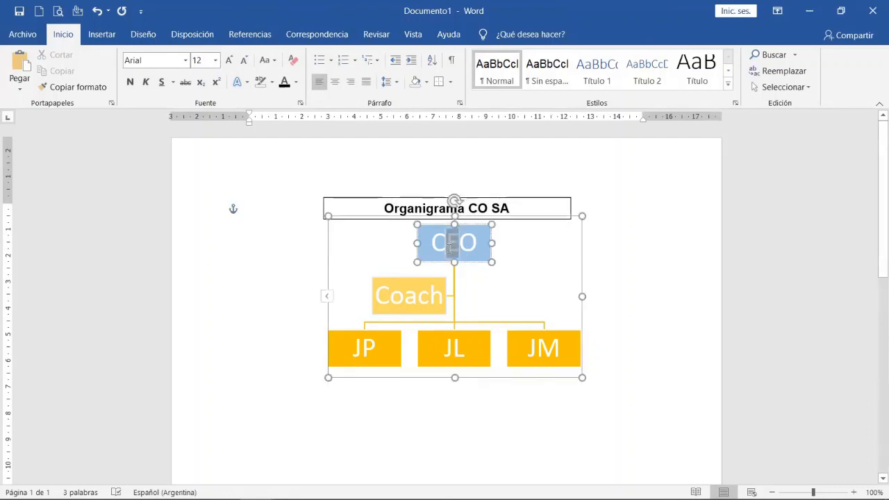
{"action": "left_click", "coordinate": [327, 249]}
{"action": "left_click_drag", "start_coordinate": [327, 250], "coordinate": [317, 256]}
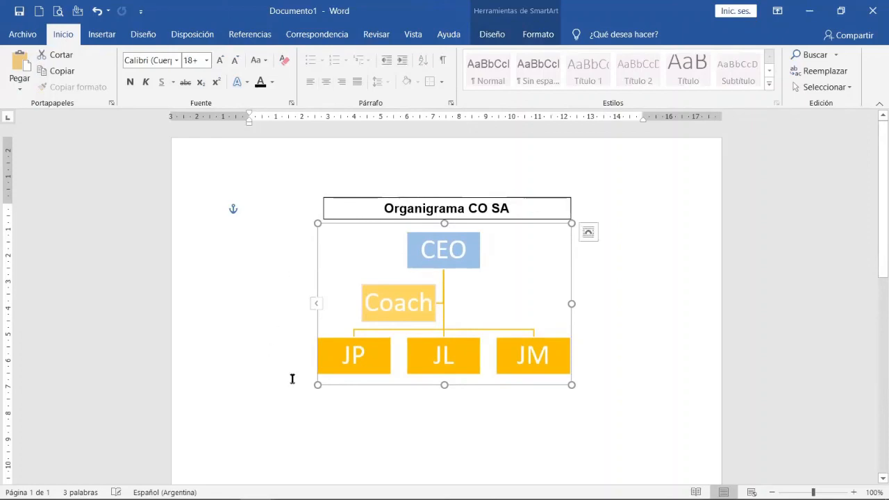
{"action": "left_click", "coordinate": [299, 403]}
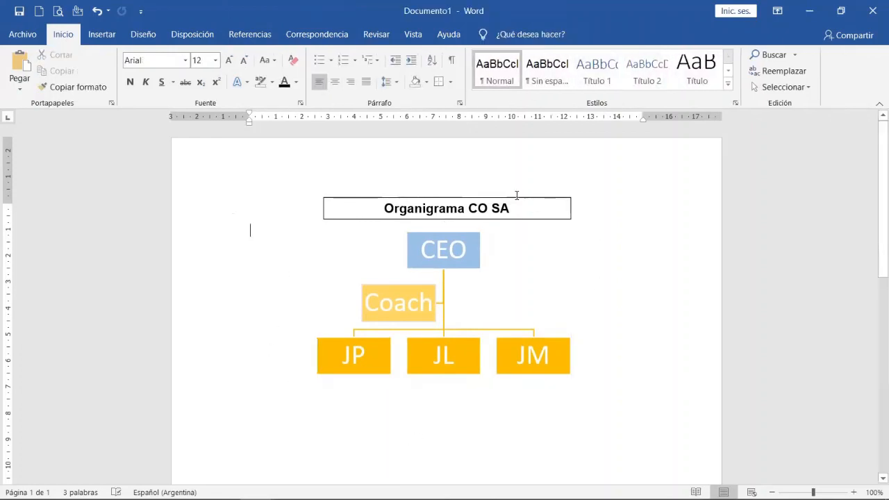
Remove the outline from the title text box with "Sin contorno" and check the result on the page.
{"action": "left_click", "coordinate": [374, 219]}
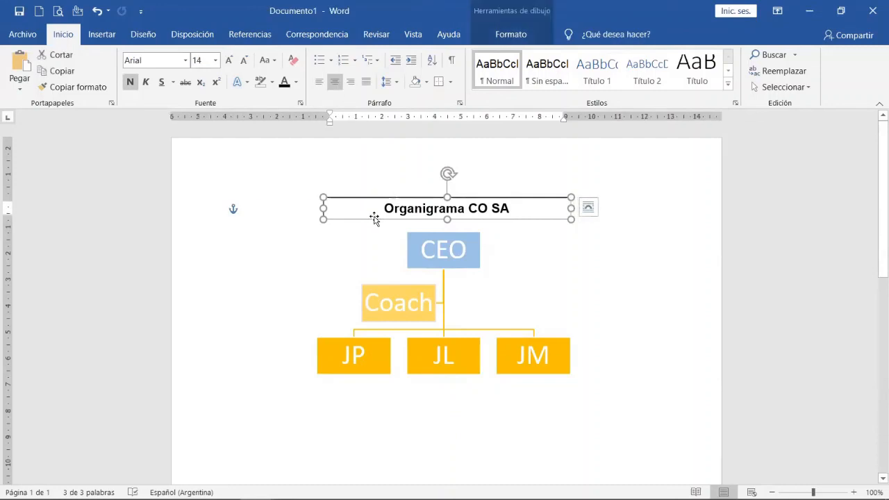
{"action": "left_click", "coordinate": [511, 35]}
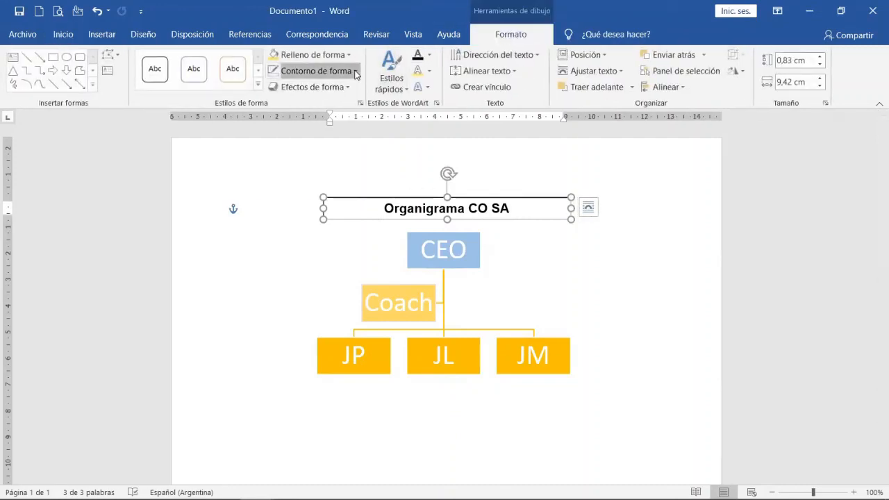
{"action": "left_click", "coordinate": [355, 72]}
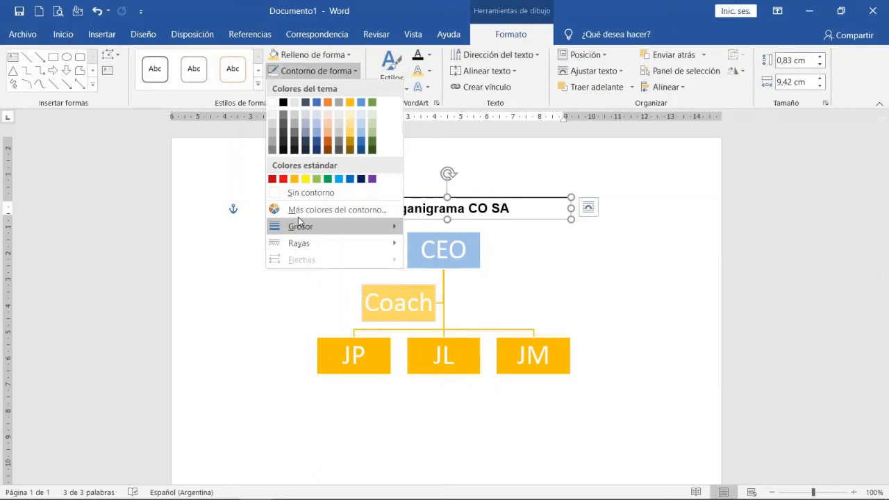
{"action": "left_click", "coordinate": [687, 323]}
{"action": "scroll", "coordinate": [674, 415], "scroll_direction": "down", "scroll_amount": 2}
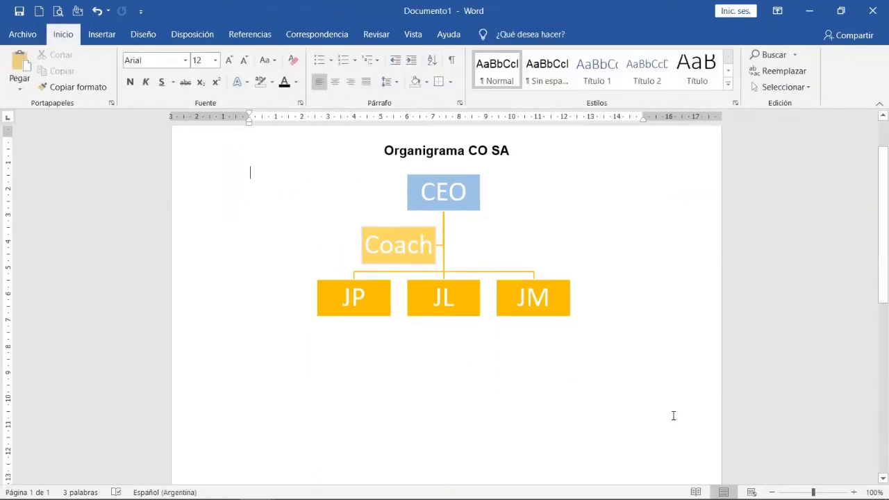
{"action": "scroll", "coordinate": [596, 420], "scroll_direction": "up", "scroll_amount": 2}
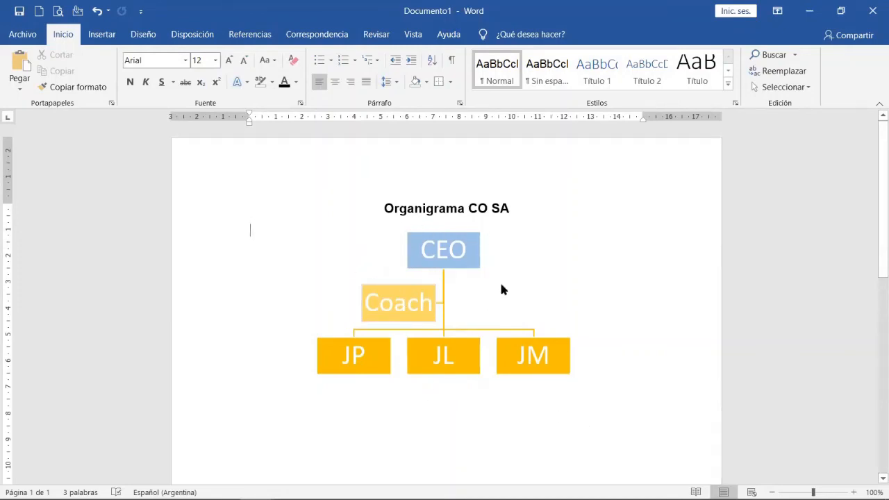
Try through text wrapping on the organisation chart and switch its layout to top and bottom wrapping.
{"action": "left_click", "coordinate": [103, 36]}
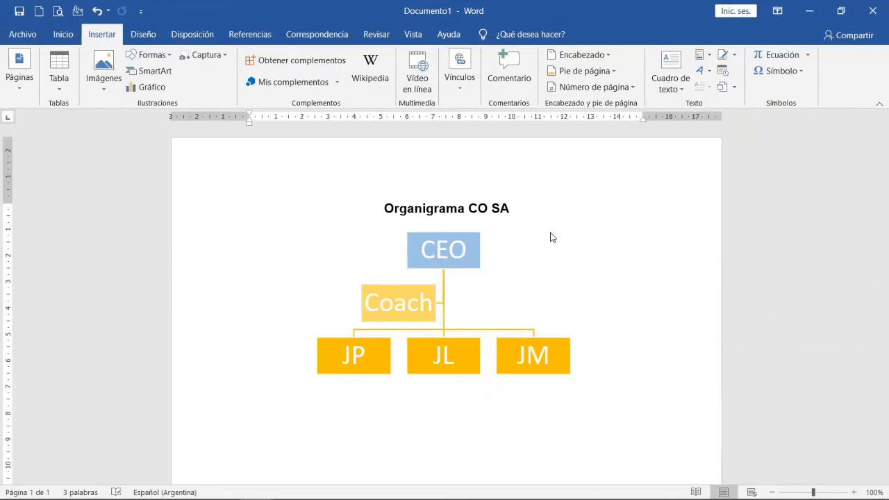
{"action": "scroll", "coordinate": [381, 359], "scroll_direction": "down", "scroll_amount": 3}
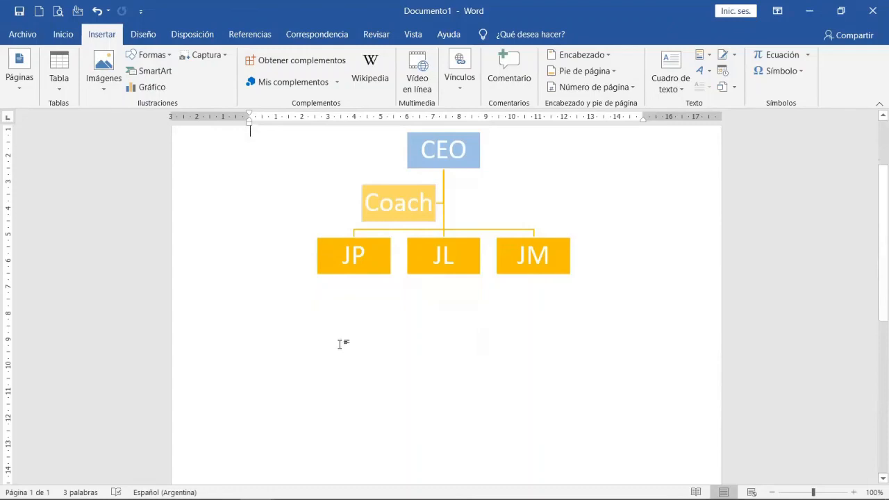
{"action": "scroll", "coordinate": [254, 388], "scroll_direction": "up", "scroll_amount": 1}
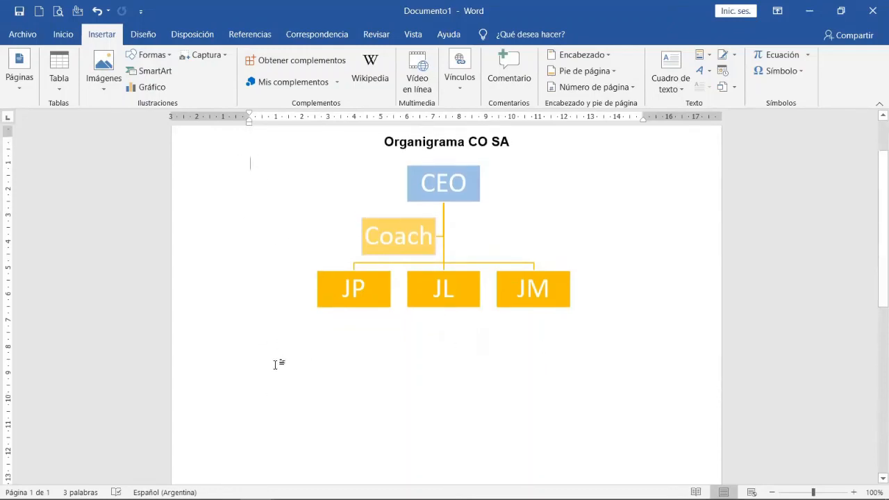
{"action": "left_click", "coordinate": [373, 250]}
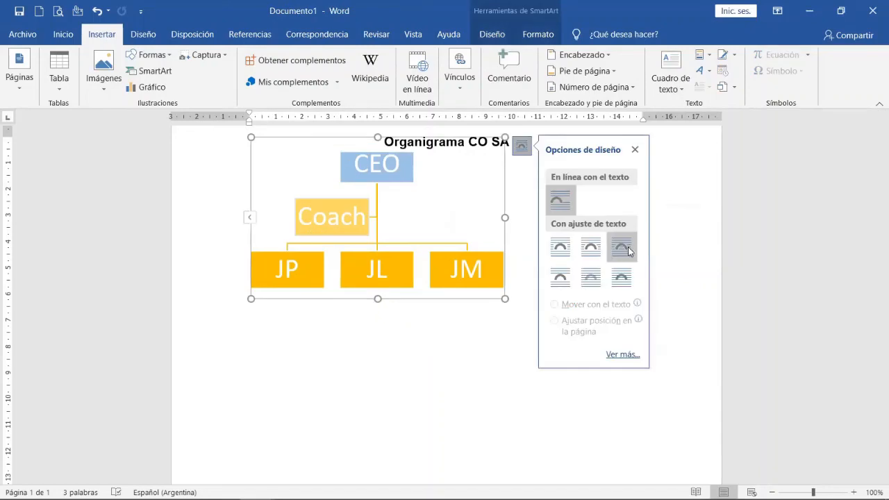
{"action": "left_click", "coordinate": [628, 252]}
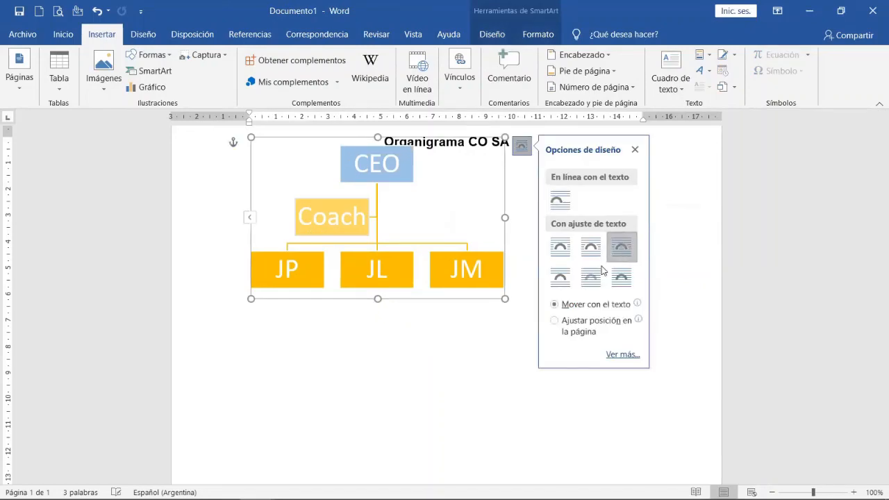
{"action": "left_click", "coordinate": [568, 287]}
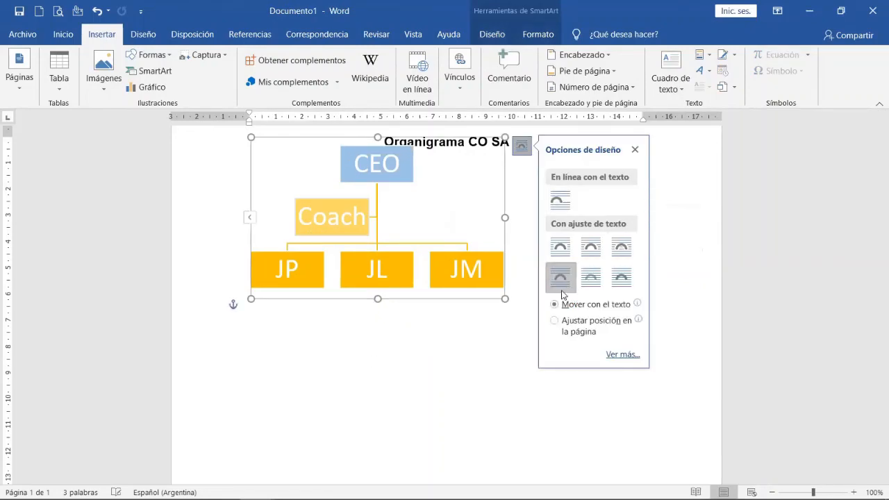
Move the organisation chart to the right and slightly down so it sits centred beneath the title "Organigrama CO SA".
{"action": "left_click", "coordinate": [371, 359]}
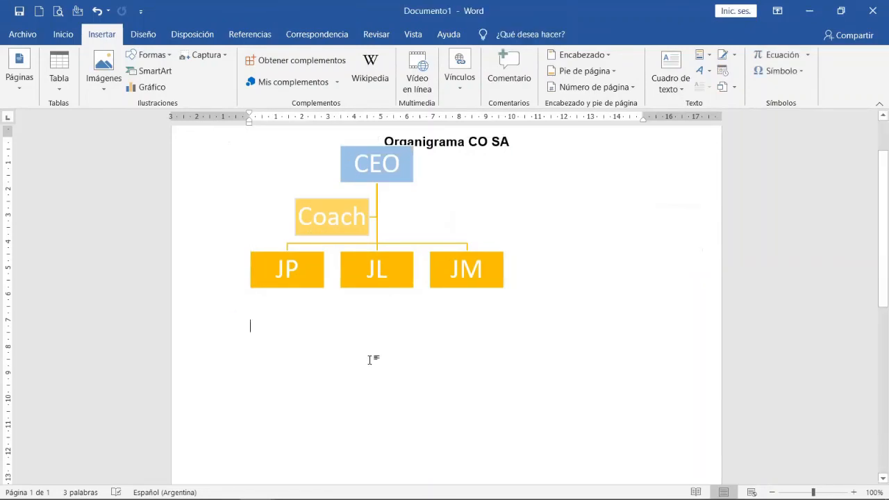
{"action": "left_click", "coordinate": [361, 229]}
{"action": "left_click_drag", "start_coordinate": [341, 137], "coordinate": [412, 147]}
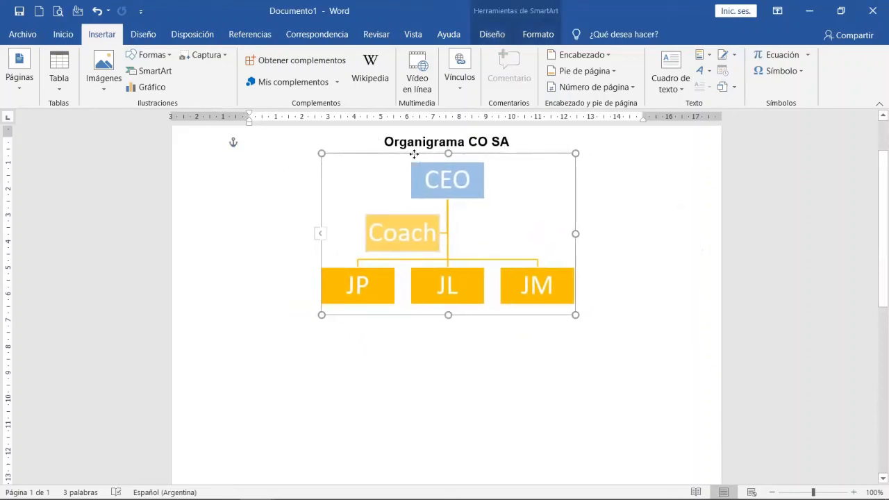
Write the sentence "Esta compañía lidera la región." on the line below the organisation chart.
{"action": "left_click", "coordinate": [401, 403]}
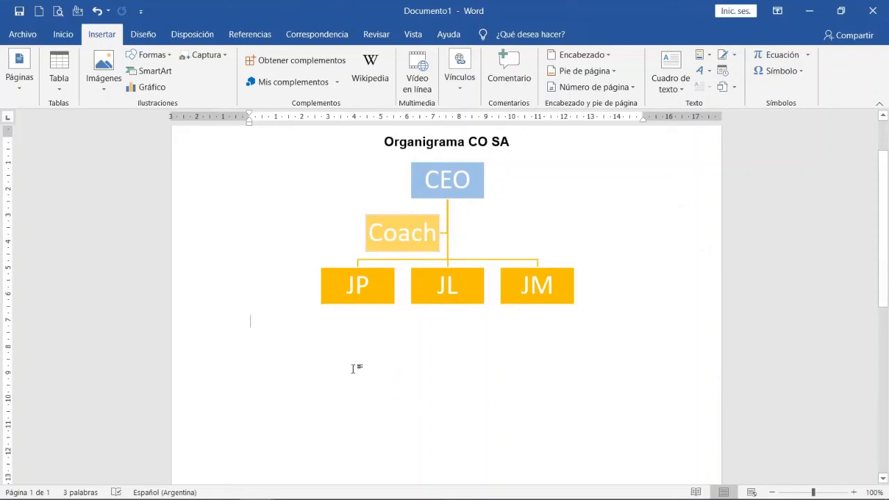
{"action": "type", "text": "Est"}
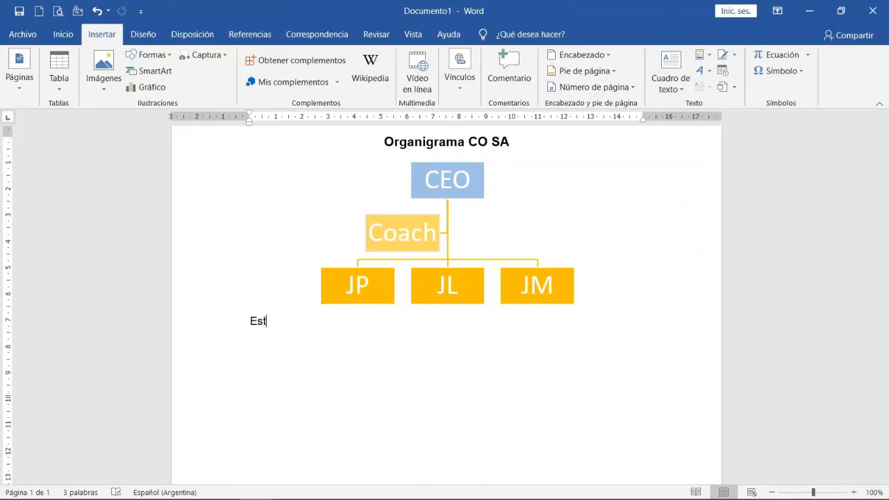
{"action": "type", "text": "a compañía lidera"}
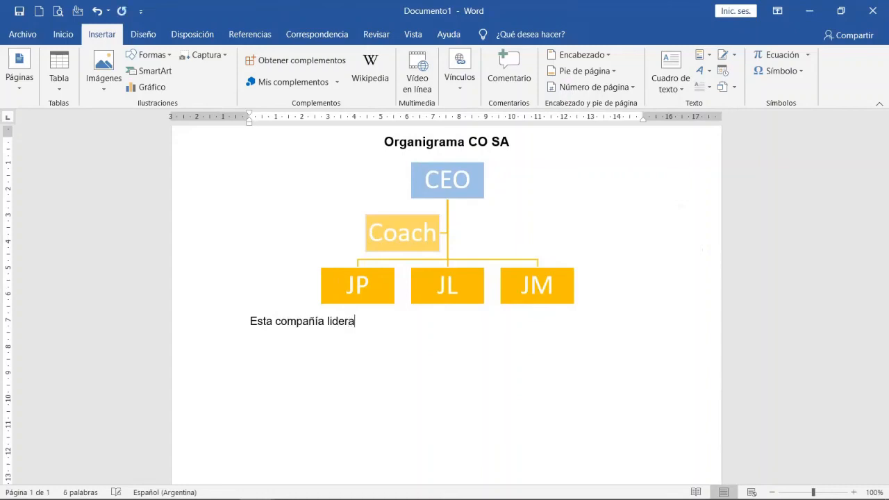
{"action": "type", "text": " la región."}
Examine the SmartArt formatting options available for the chart's JP box, and return to the document text.
{"action": "left_click", "coordinate": [379, 284]}
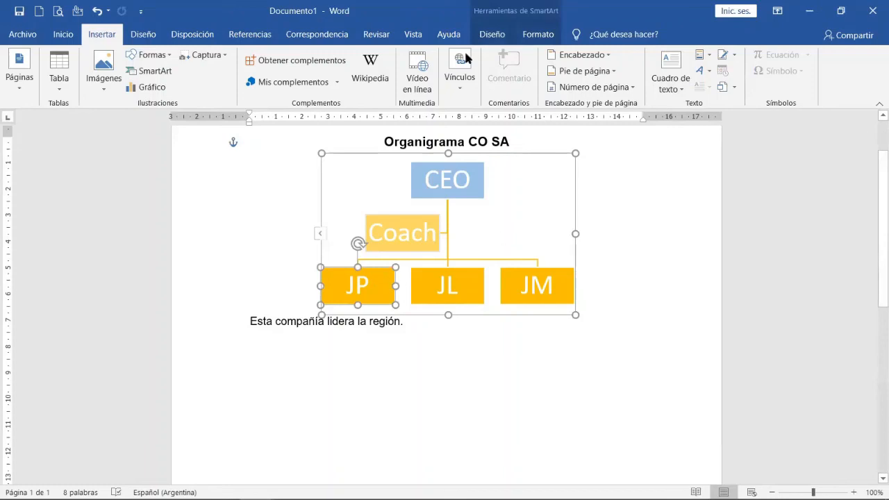
{"action": "left_click", "coordinate": [536, 34]}
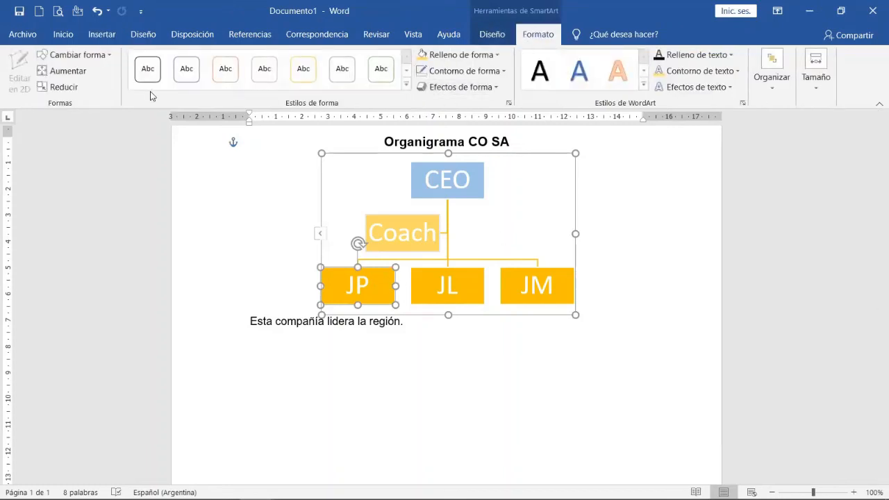
{"action": "left_click", "coordinate": [406, 387]}
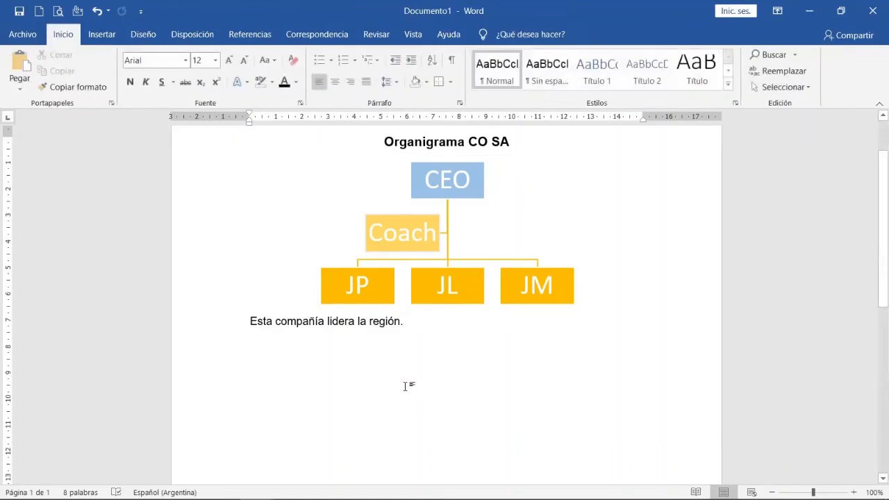